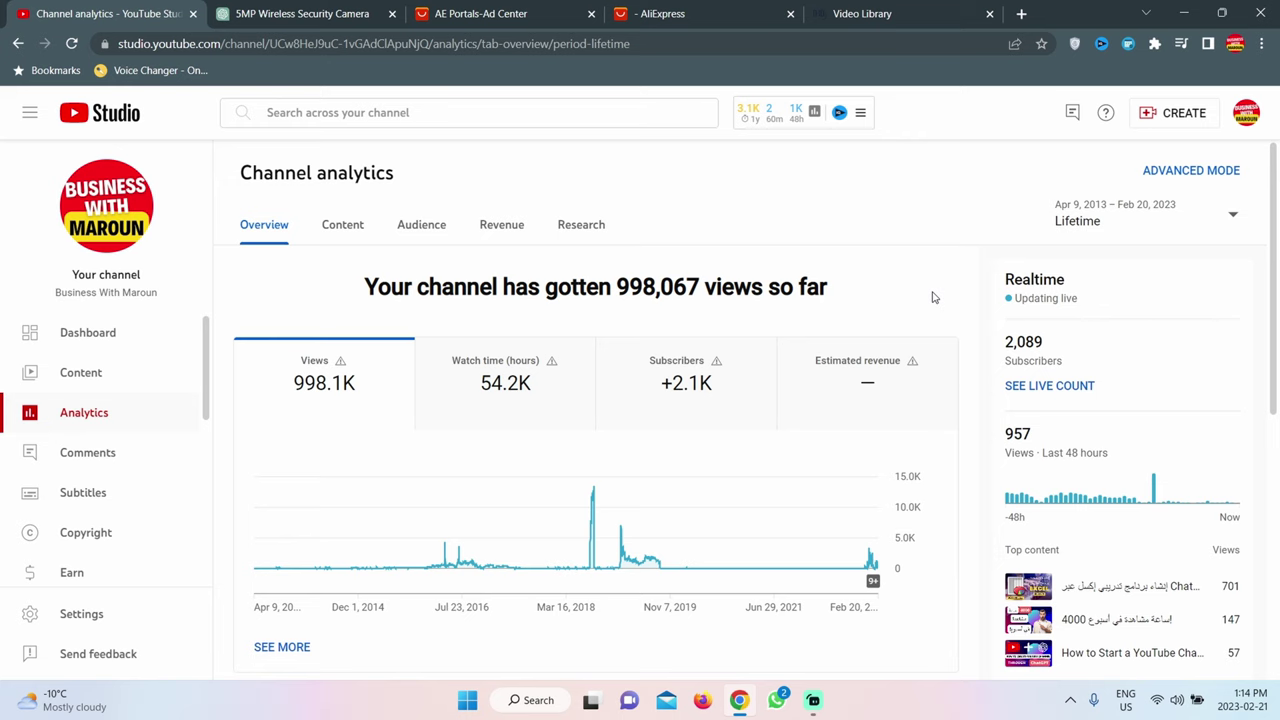
# - Switch to the AliExpress Portals Ad Center and set the Hot Deals category filter to Beauty & Health
pyautogui.click(530, 8)
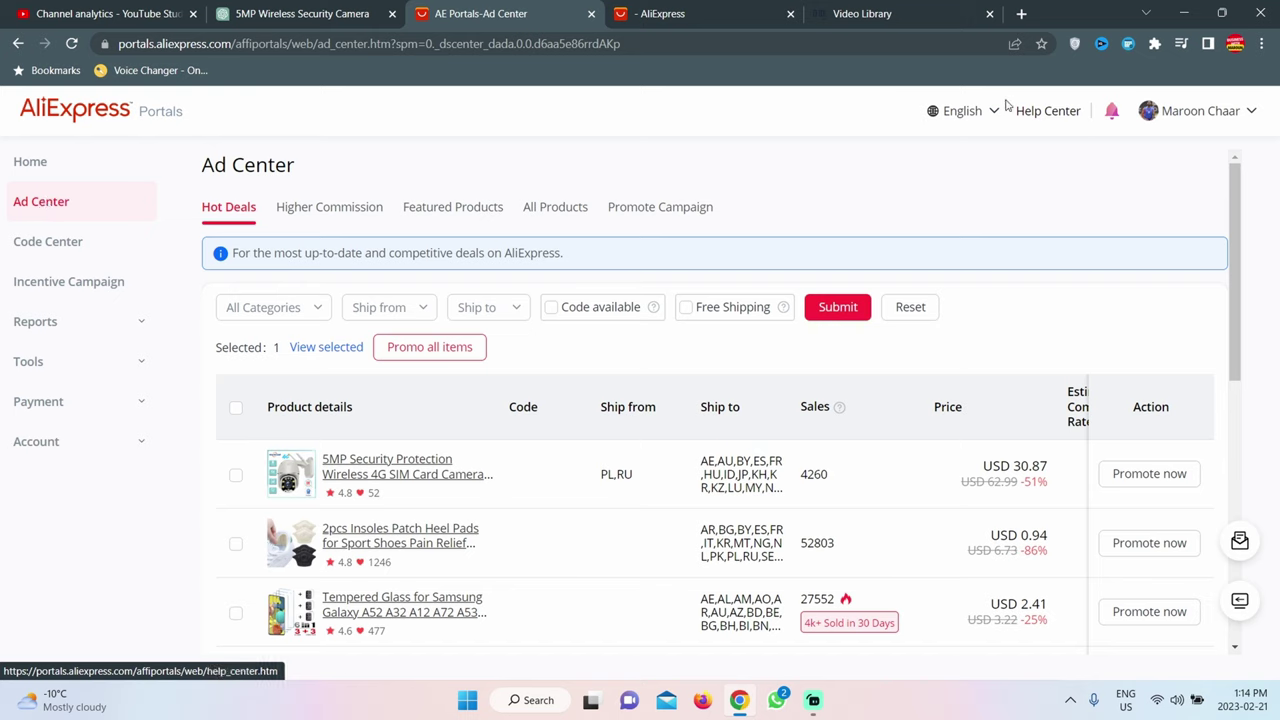
pyautogui.moveTo(994, 111)
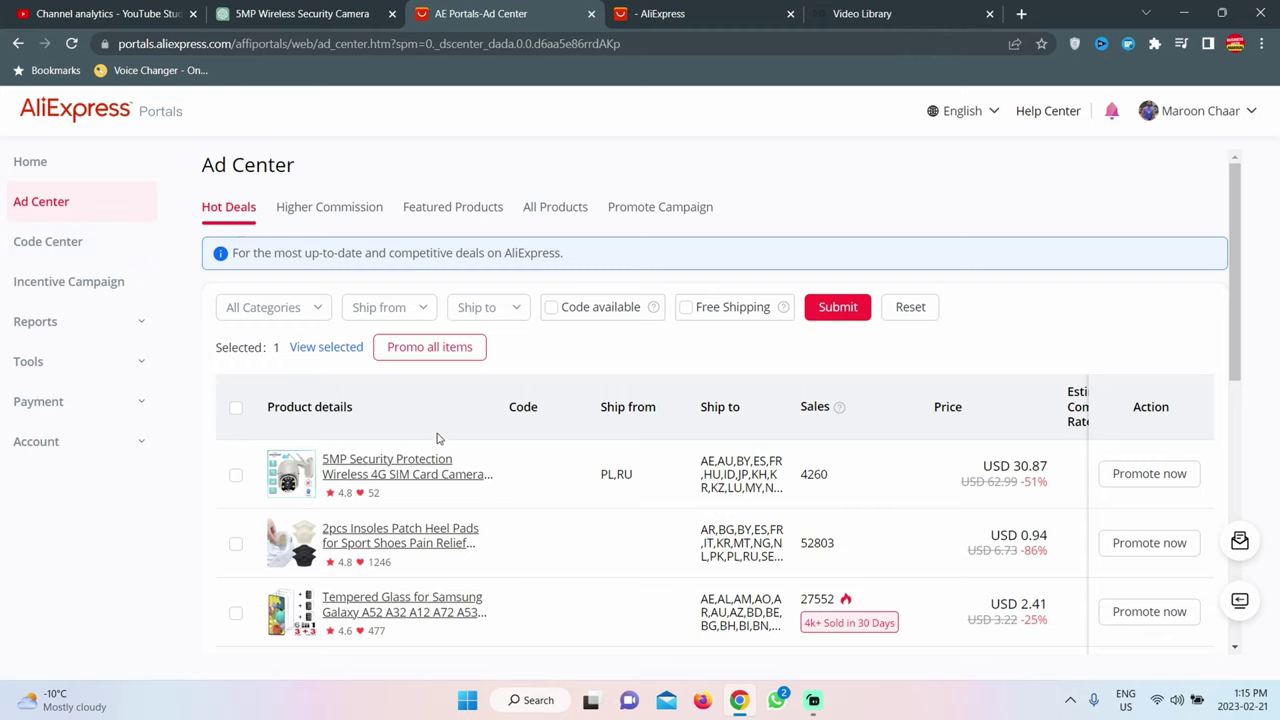
pyautogui.scroll(-5, 600, 491)
pyautogui.scroll(5, 600, 491)
pyautogui.click(268, 307)
pyautogui.scroll(-1, 351, 380)
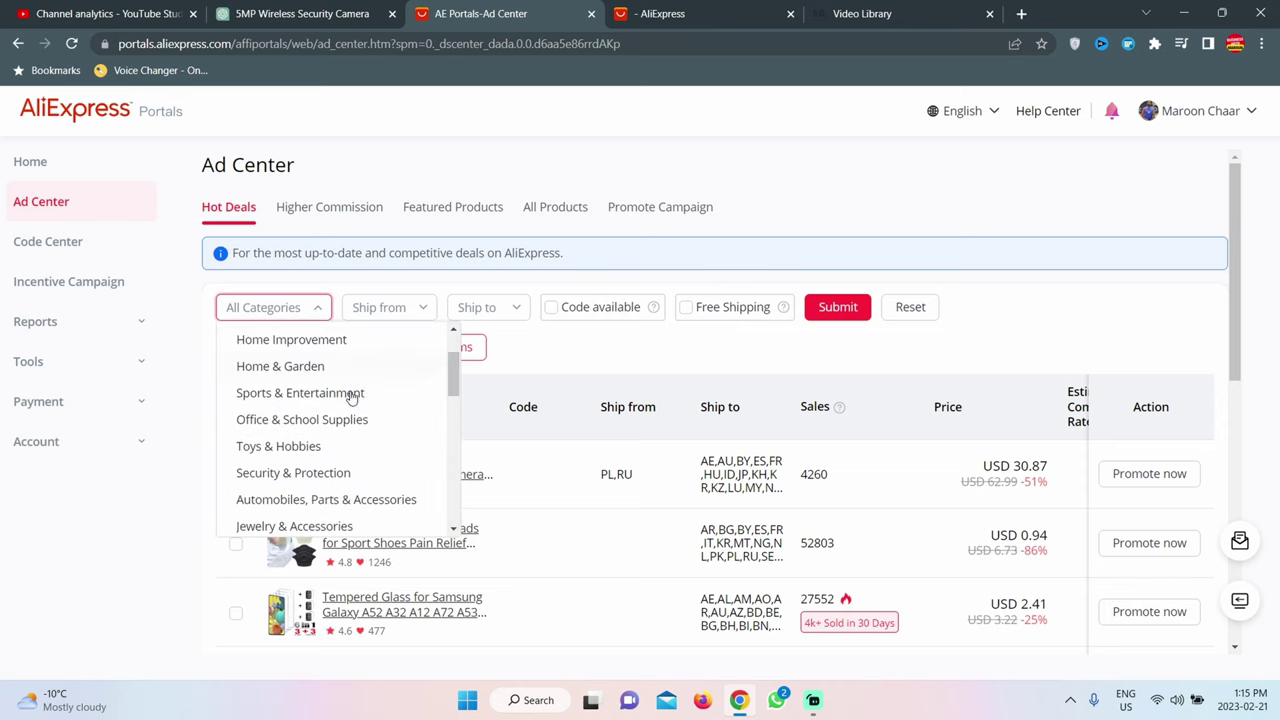
pyautogui.scroll(1, 351, 405)
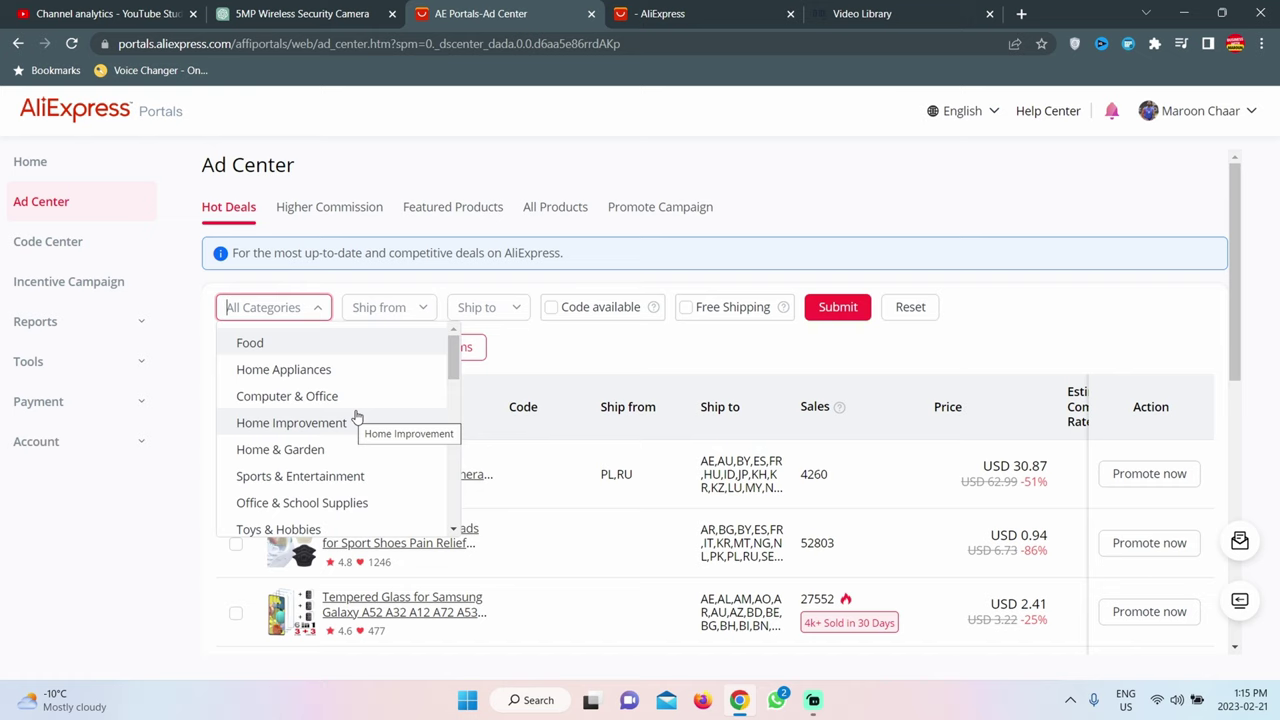
pyautogui.scroll(-2, 358, 415)
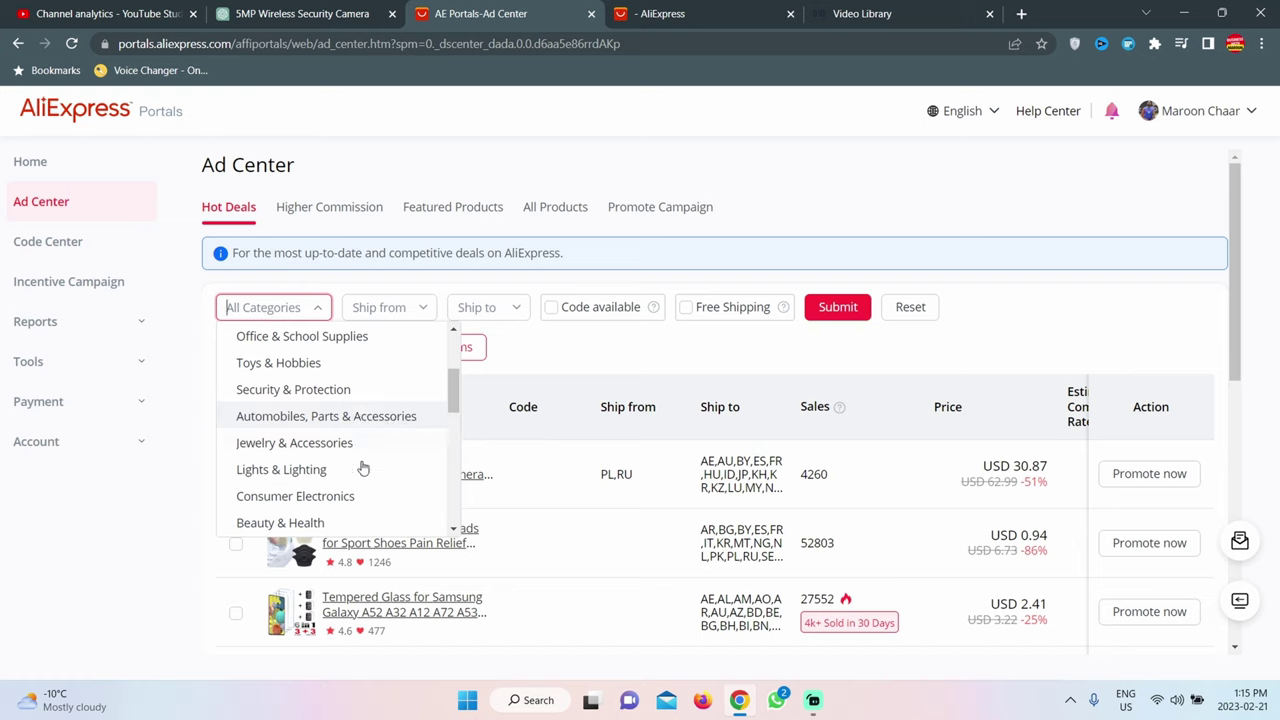
pyautogui.scroll(-1, 322, 470)
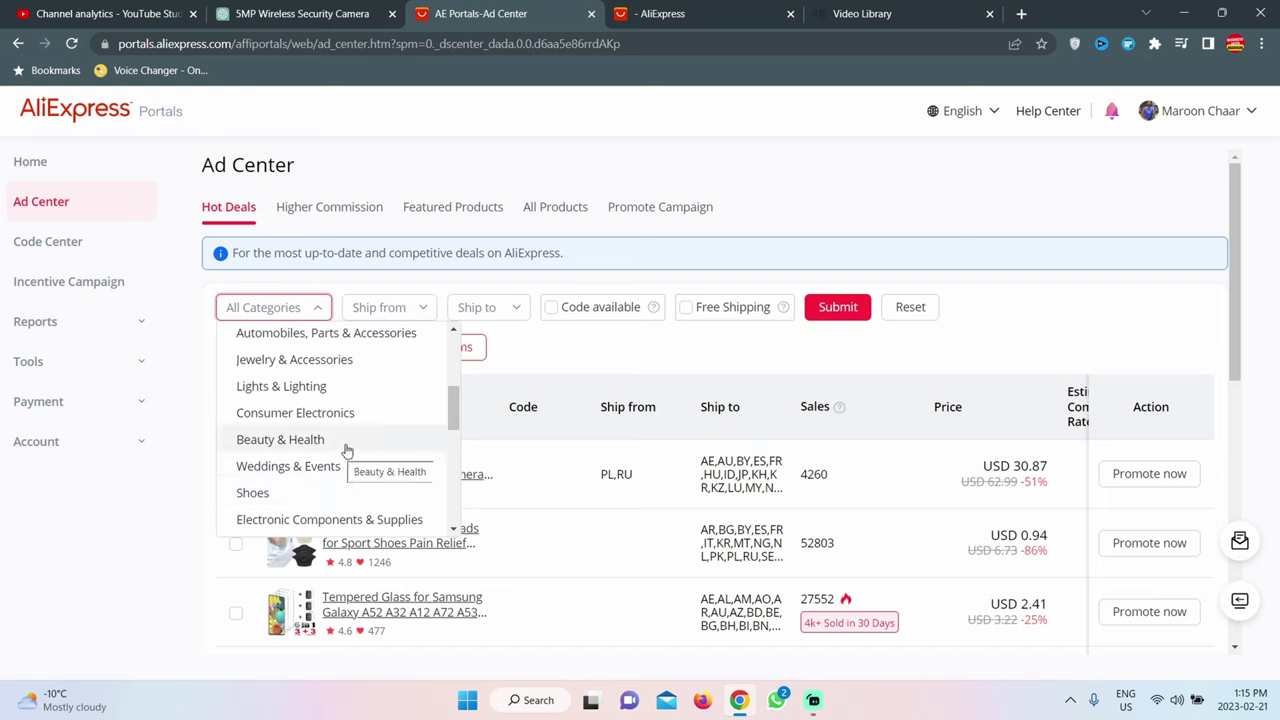
pyautogui.click(294, 449)
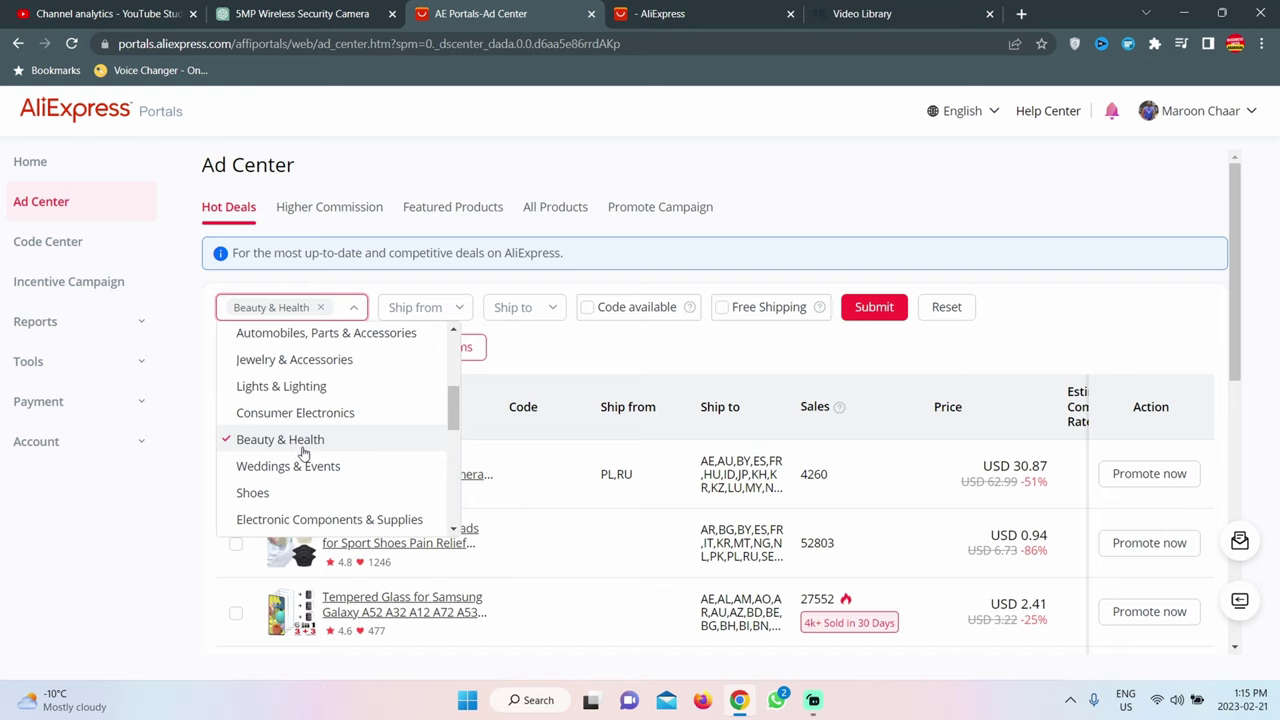
# - Set the country the products ship from to China
pyautogui.click(463, 313)
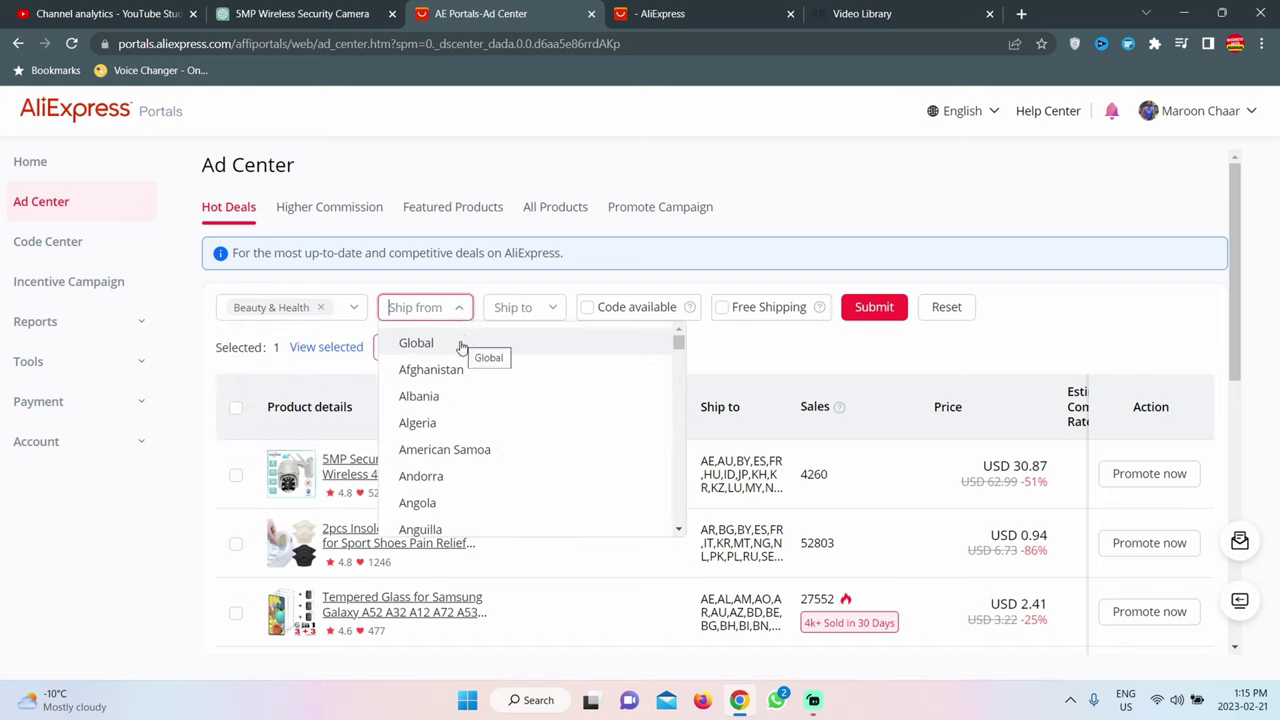
pyautogui.scroll(-5, 459, 360)
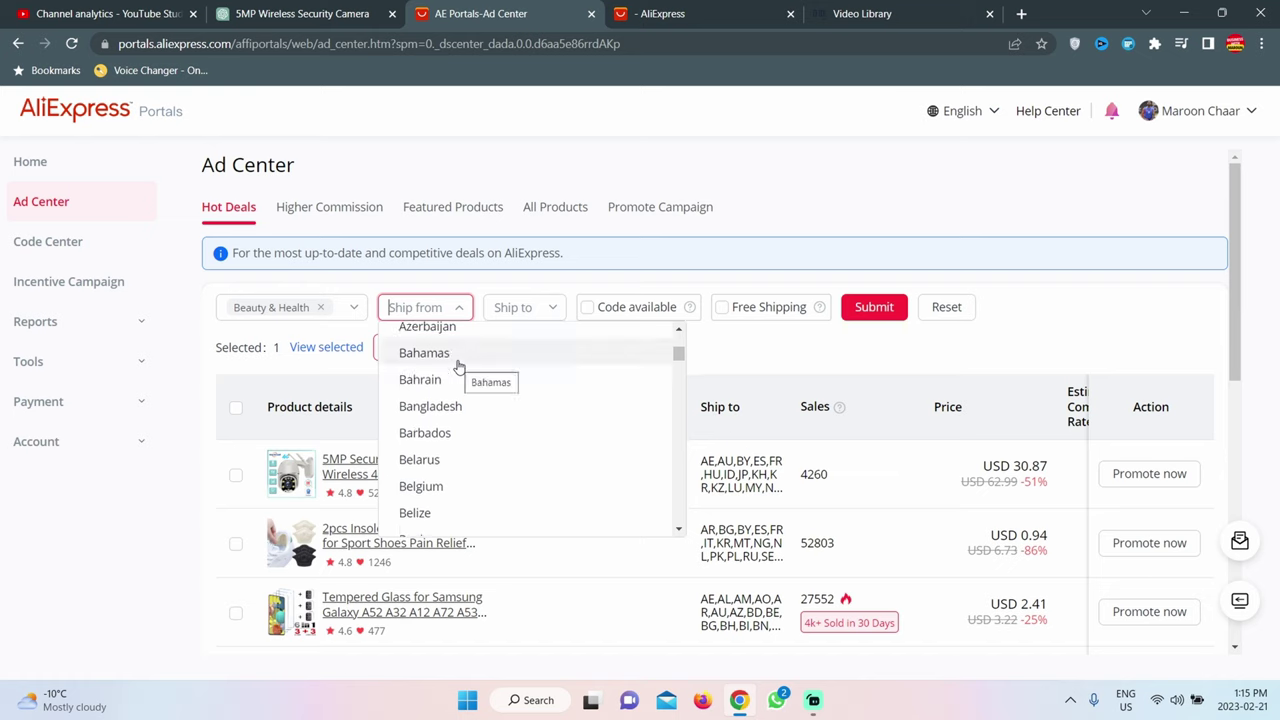
pyautogui.scroll(-3, 459, 367)
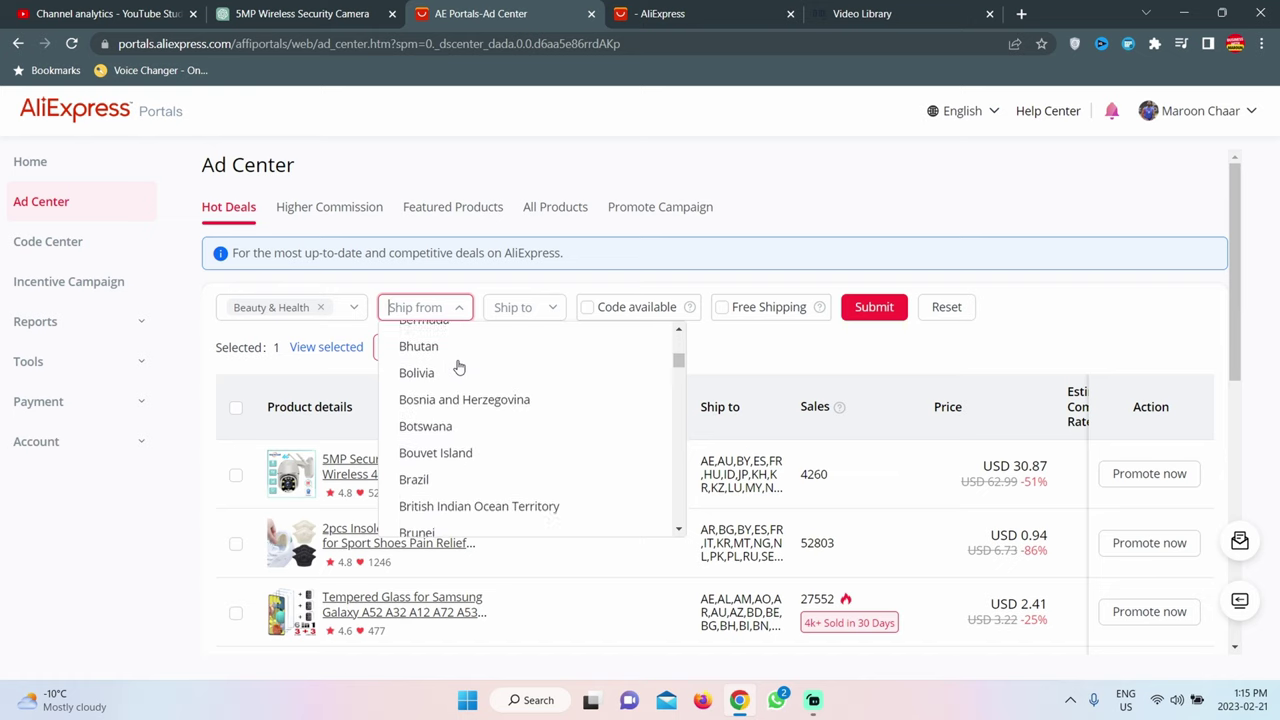
pyautogui.scroll(-2, 459, 367)
pyautogui.scroll(-2, 459, 366)
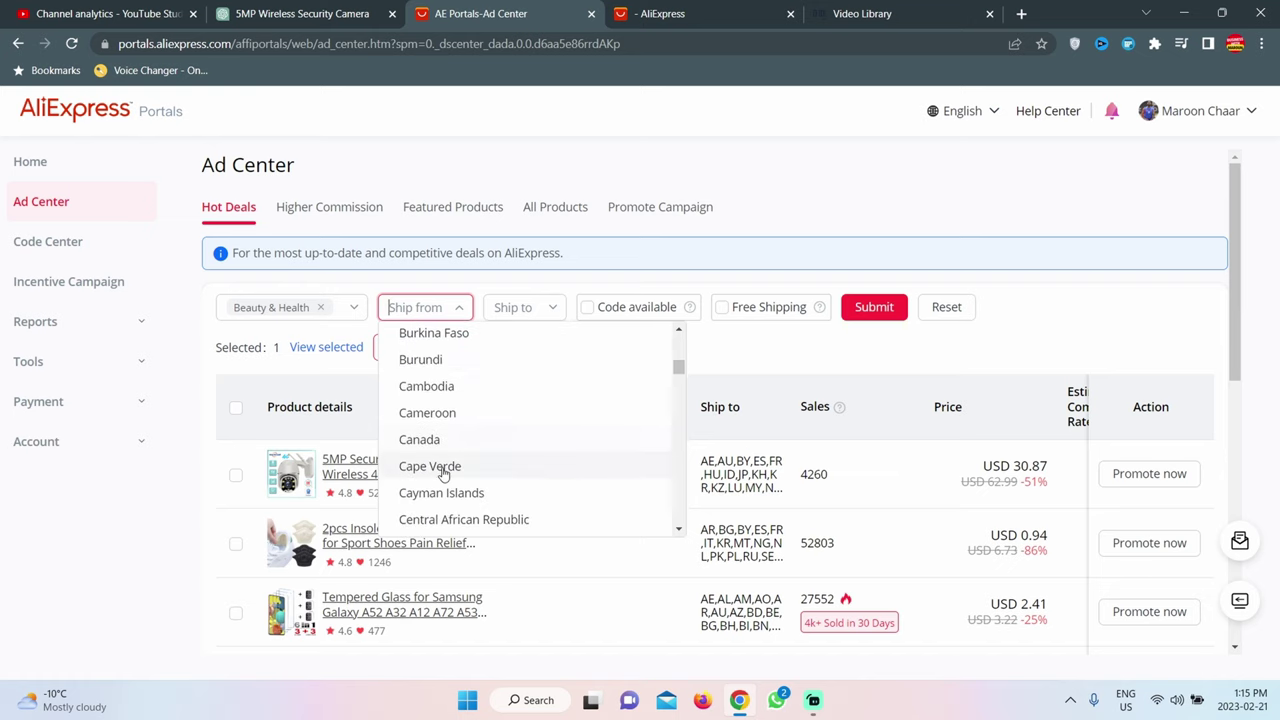
pyautogui.scroll(-2, 443, 449)
pyautogui.click(415, 516)
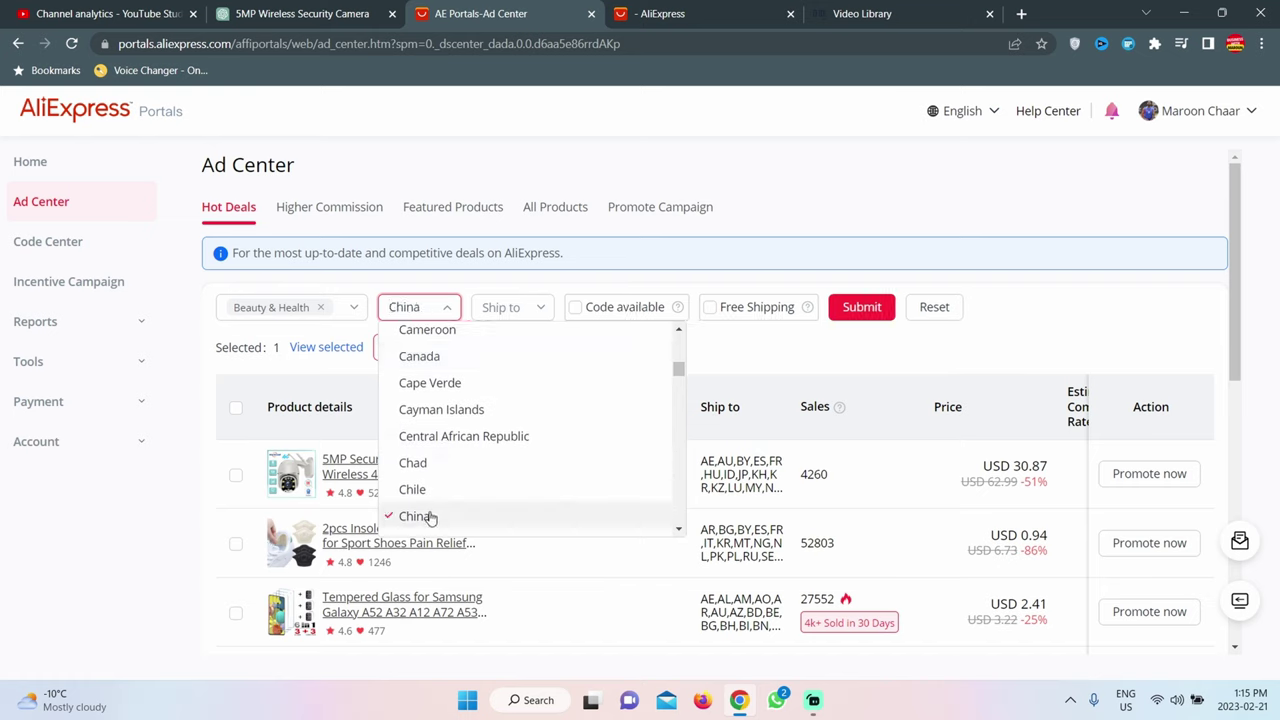
# - Restrict the hot deals to free-shipping products that ship to United States and apply the filters
pyautogui.click(540, 312)
pyautogui.scroll(-15, 551, 391)
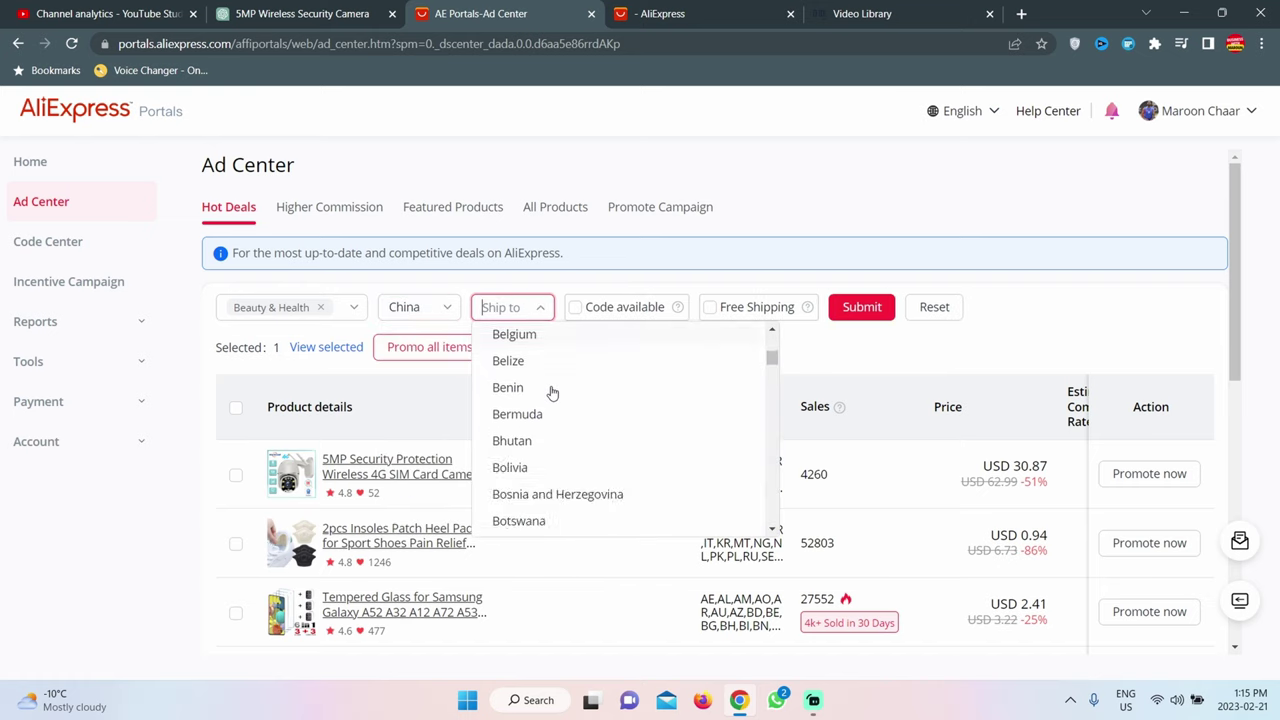
pyautogui.scroll(-15, 555, 395)
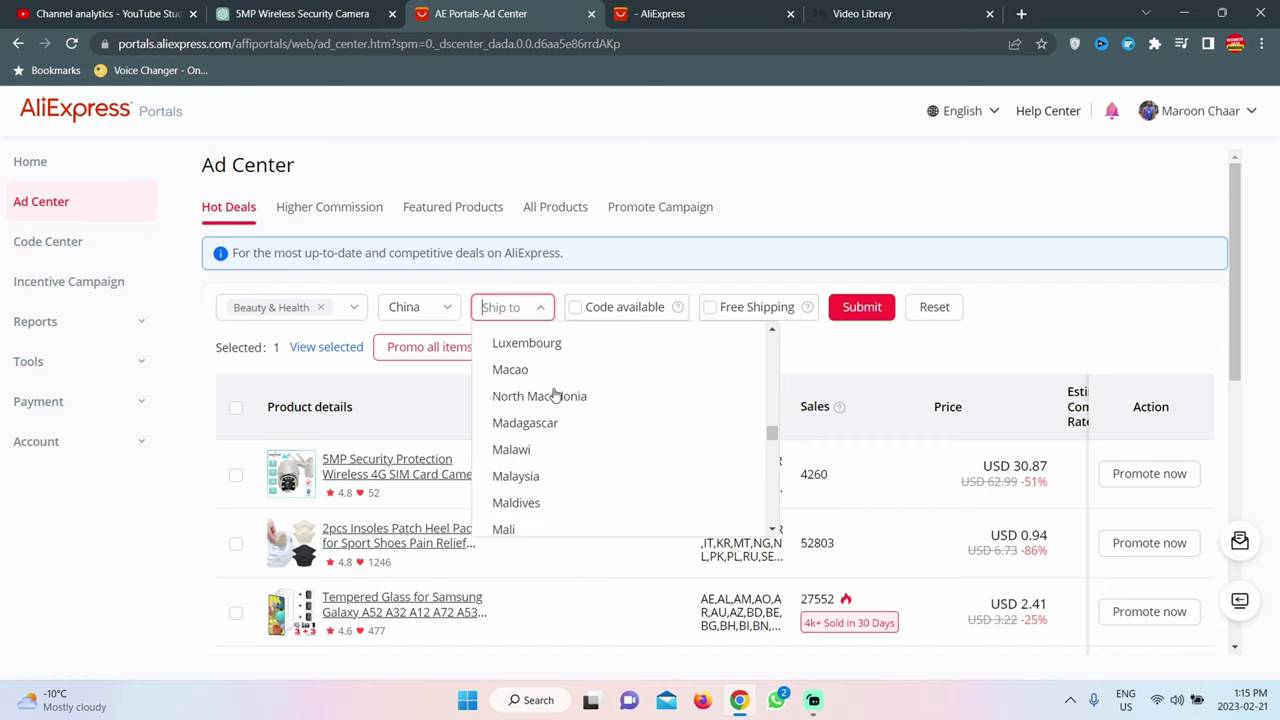
pyautogui.scroll(-6, 555, 395)
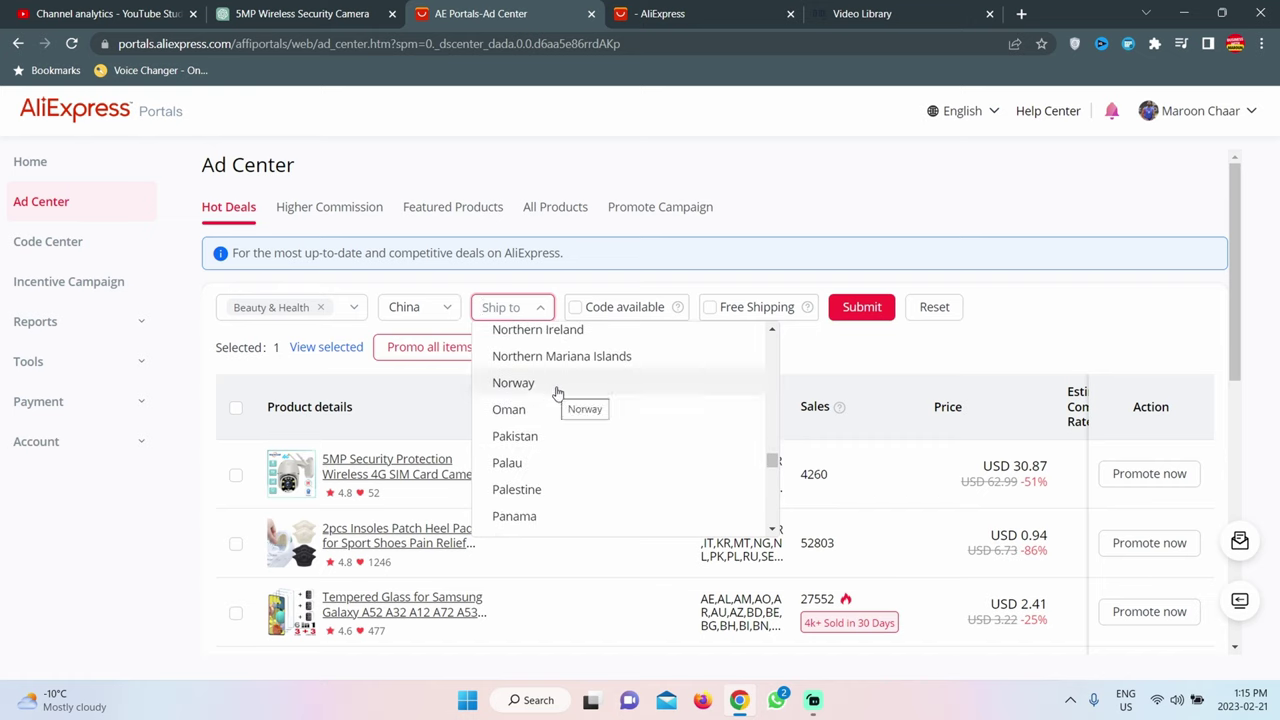
pyautogui.scroll(-6, 558, 393)
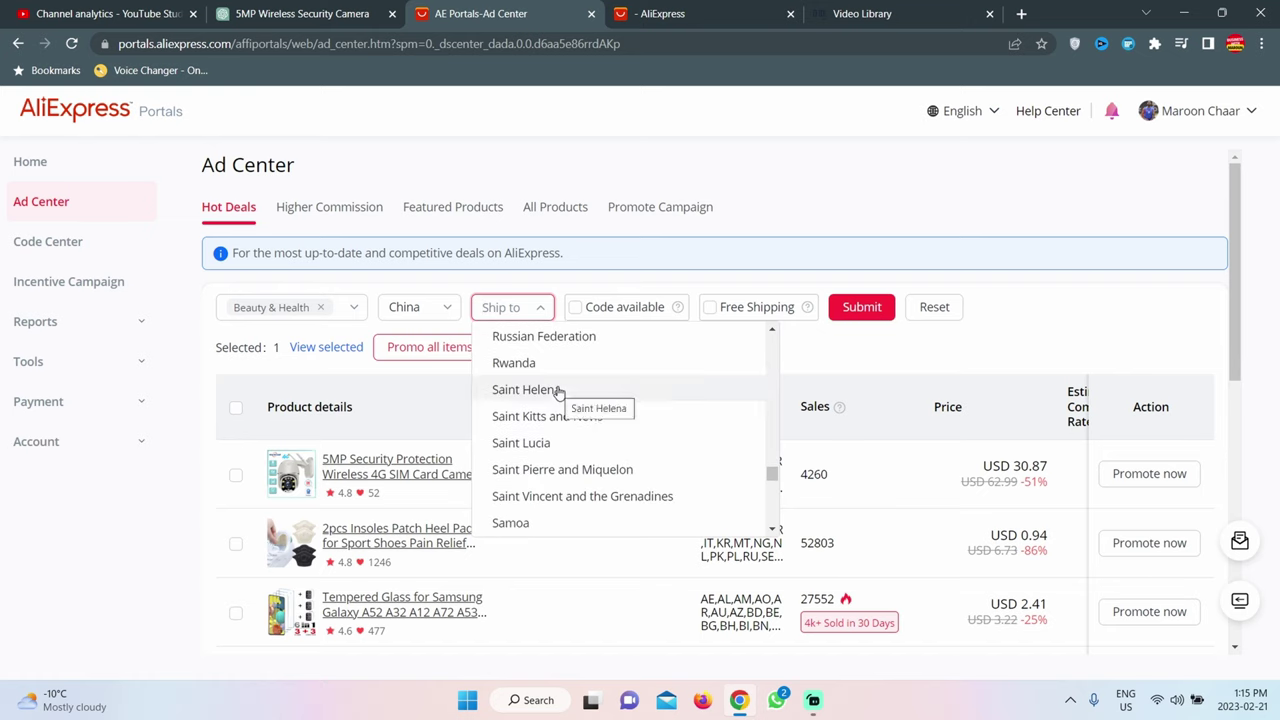
pyautogui.scroll(-5, 558, 393)
pyautogui.scroll(-8, 558, 393)
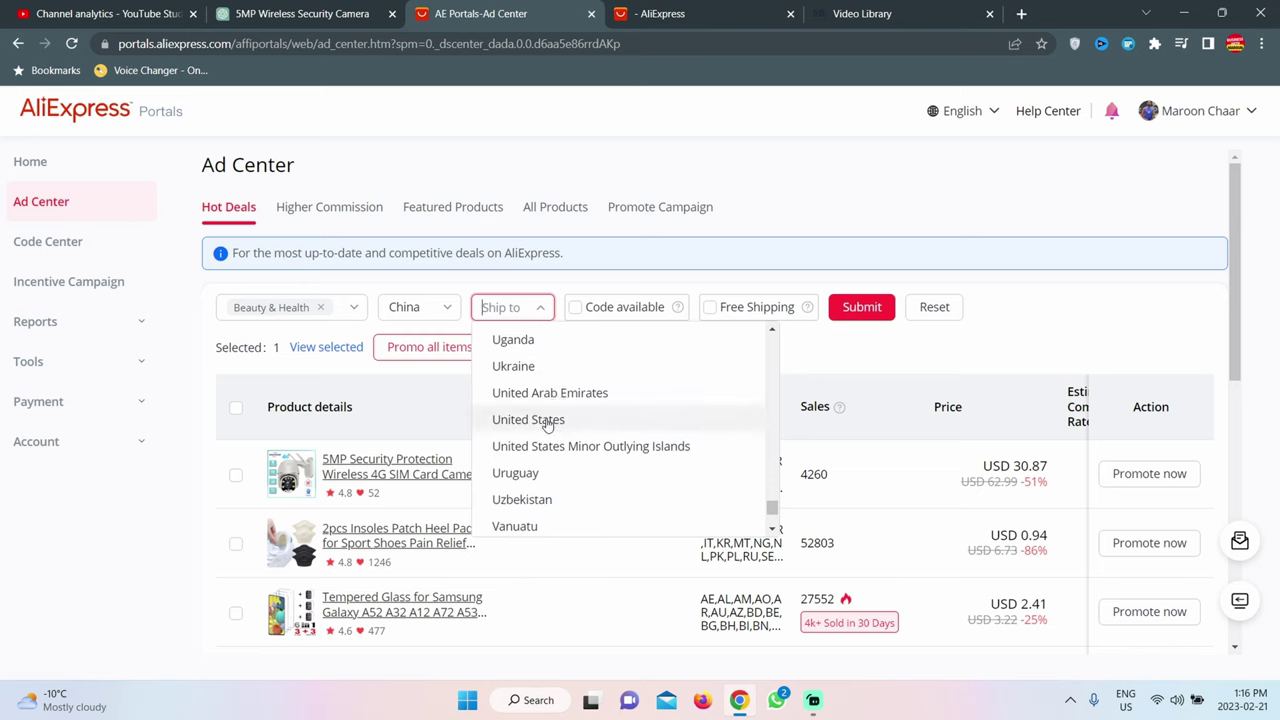
pyautogui.click(546, 420)
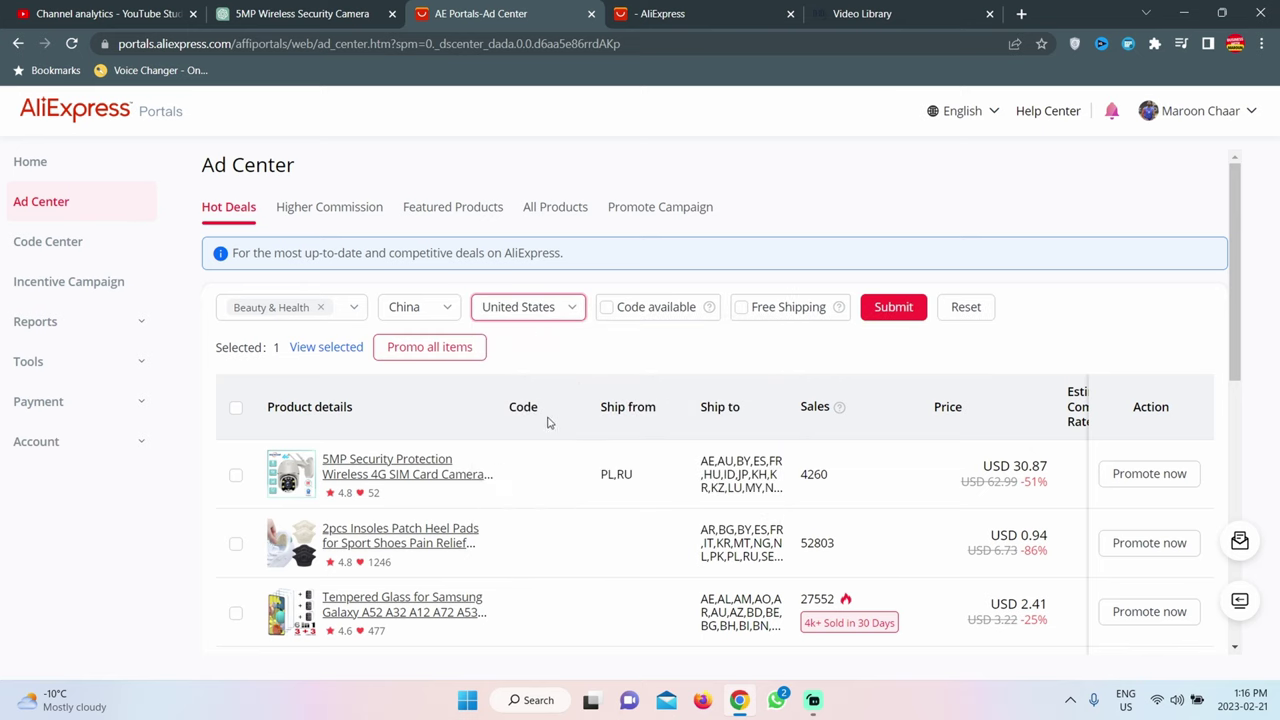
pyautogui.click(741, 309)
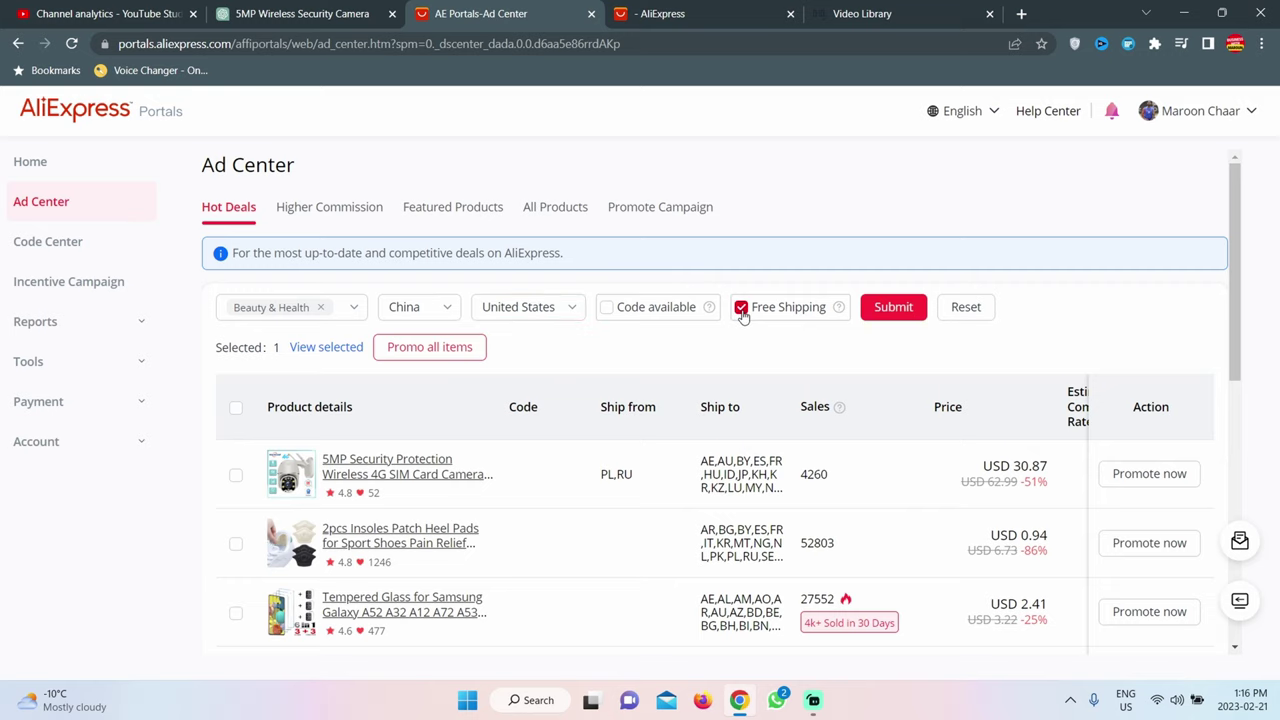
pyautogui.click(894, 310)
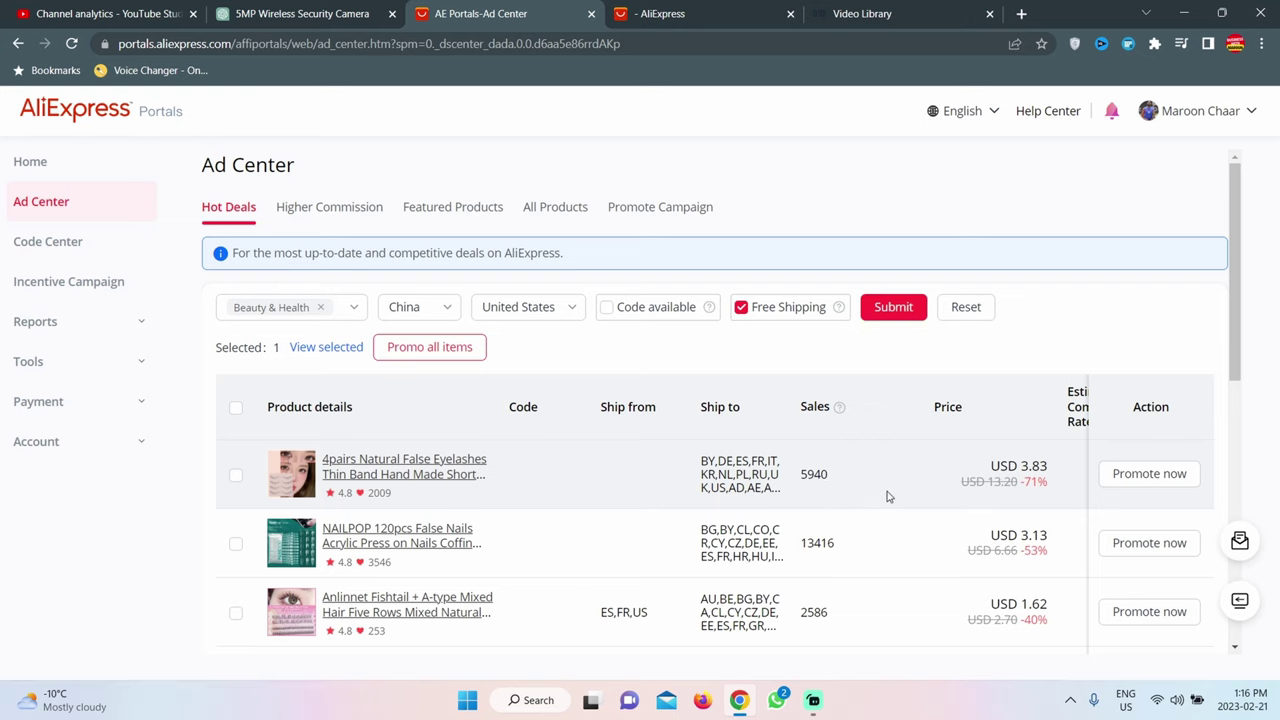
# - Examine the estimated commission rates and earnings of the filtered products on the first results page
pyautogui.scroll(-5, 845, 570)
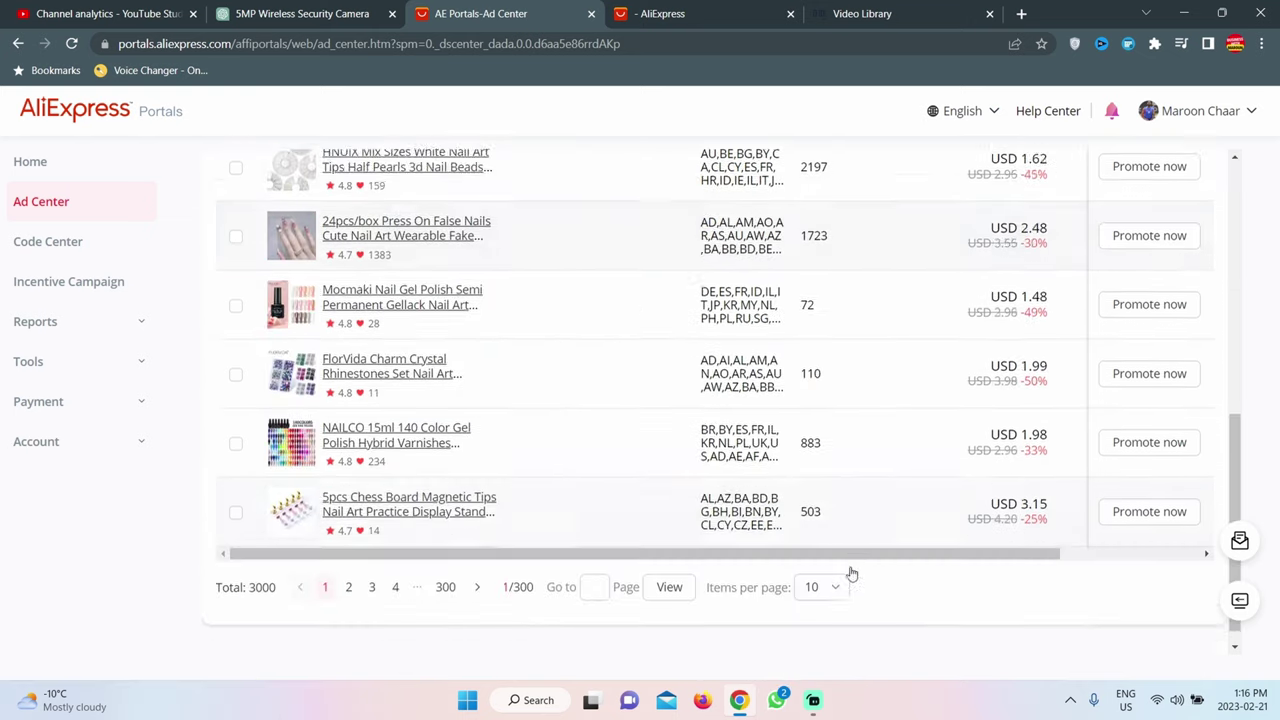
pyautogui.moveTo(869, 537); pyautogui.dragTo(1057, 541)
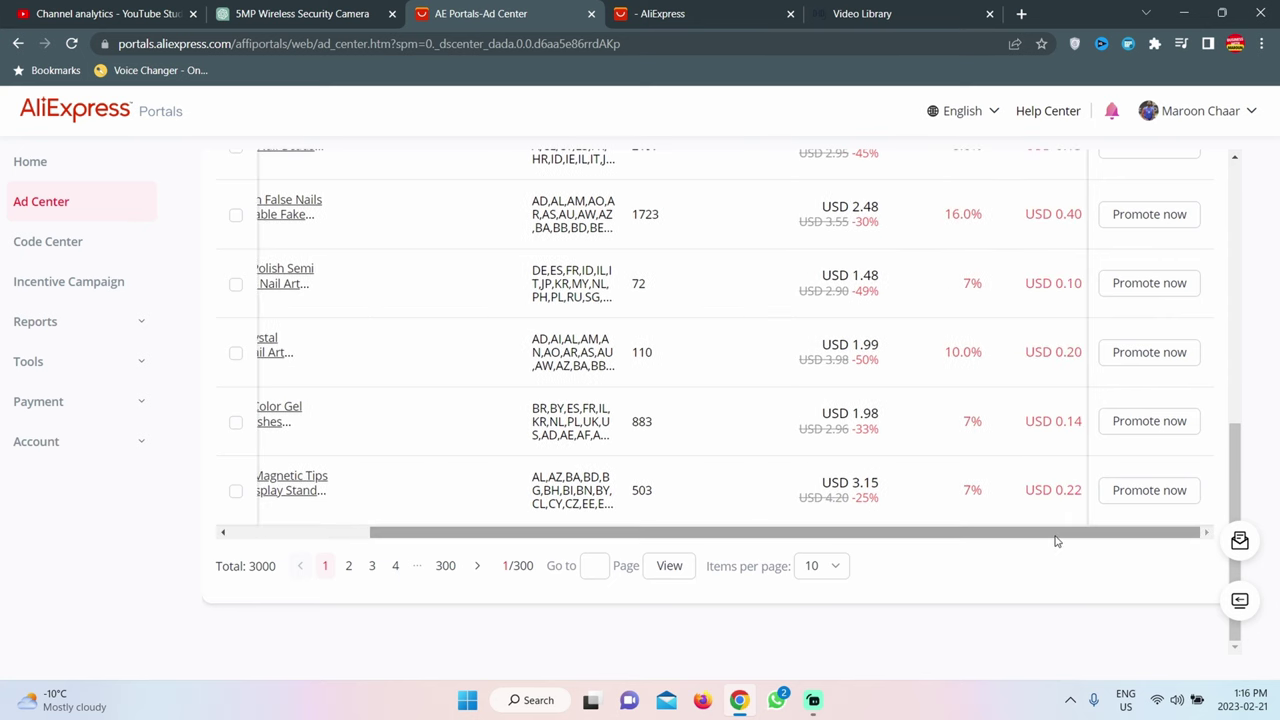
pyautogui.scroll(10, 1034, 460)
pyautogui.scroll(-1, 1060, 425)
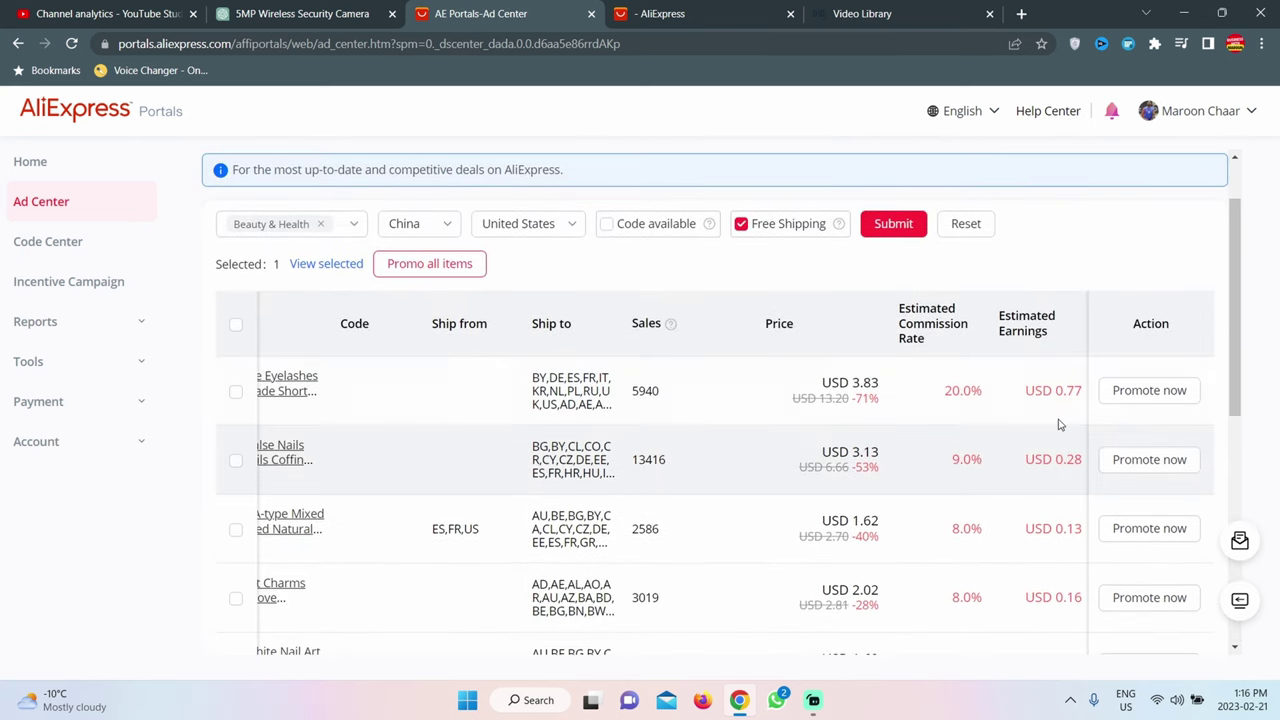
pyautogui.scroll(-3, 1055, 428)
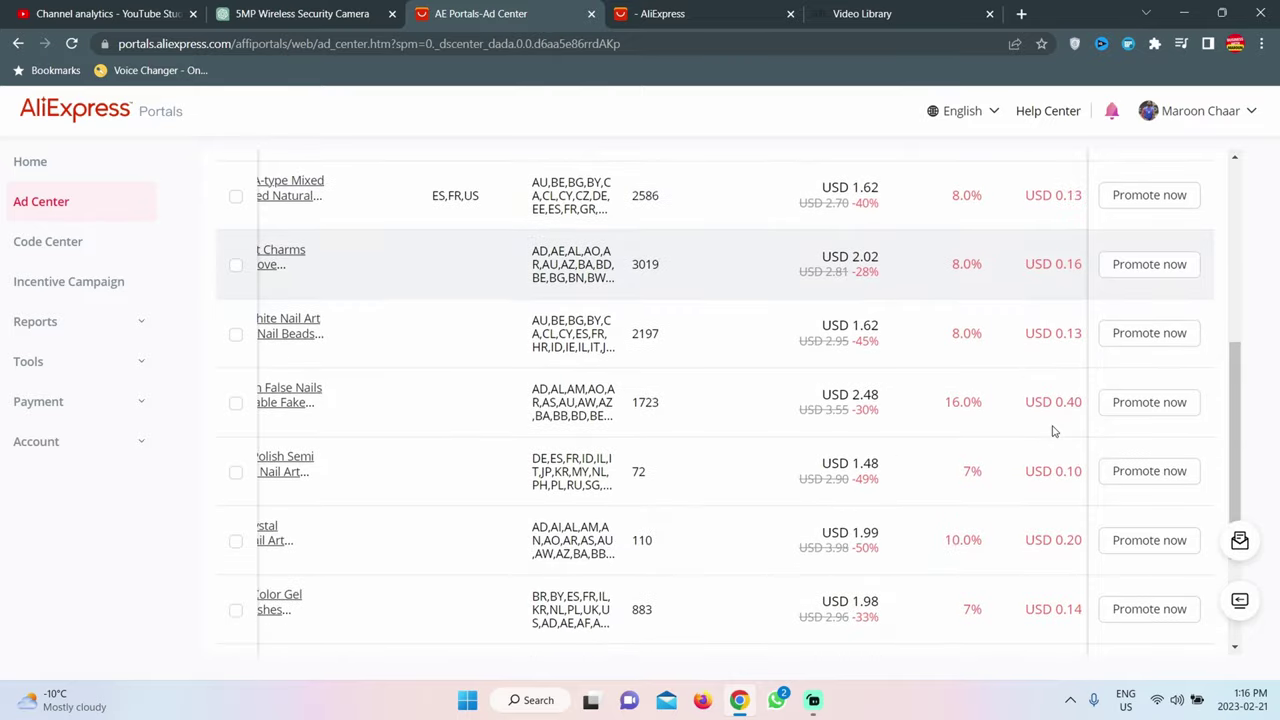
pyautogui.scroll(-2, 1055, 430)
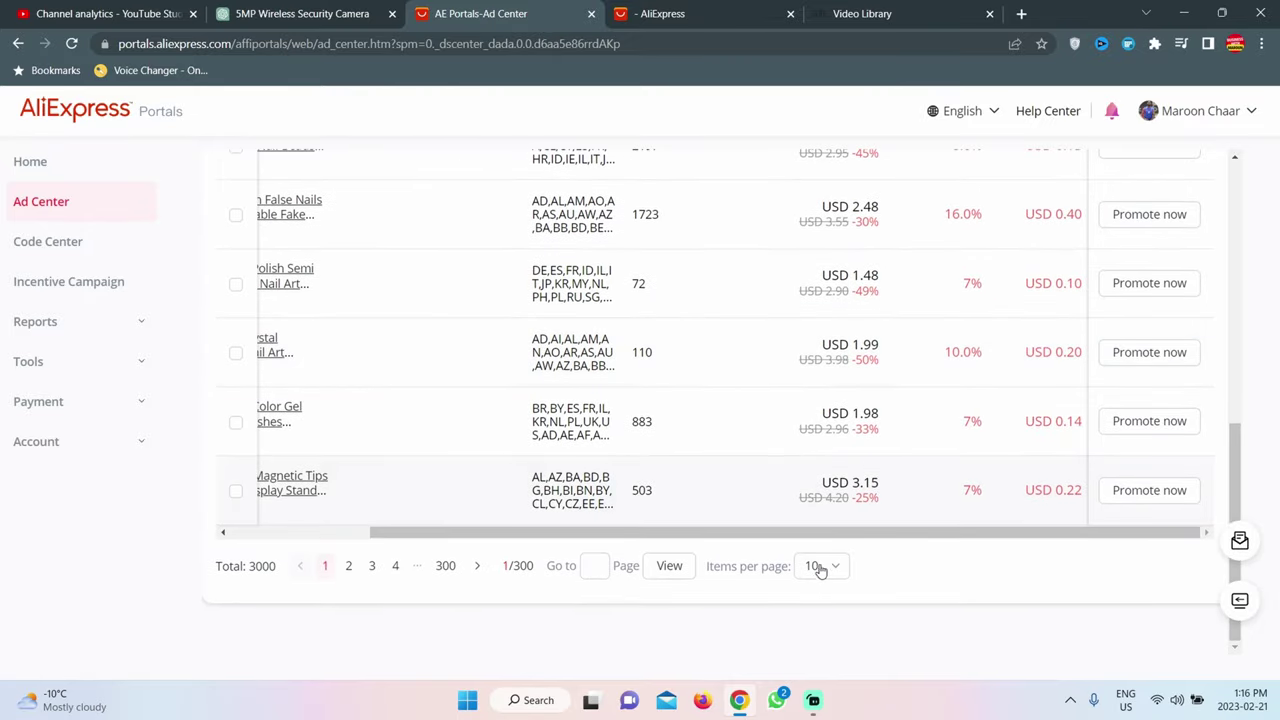
# - Open the second results page and compare the products' prices, sales, commission rates and estimated earnings
pyautogui.click(348, 566)
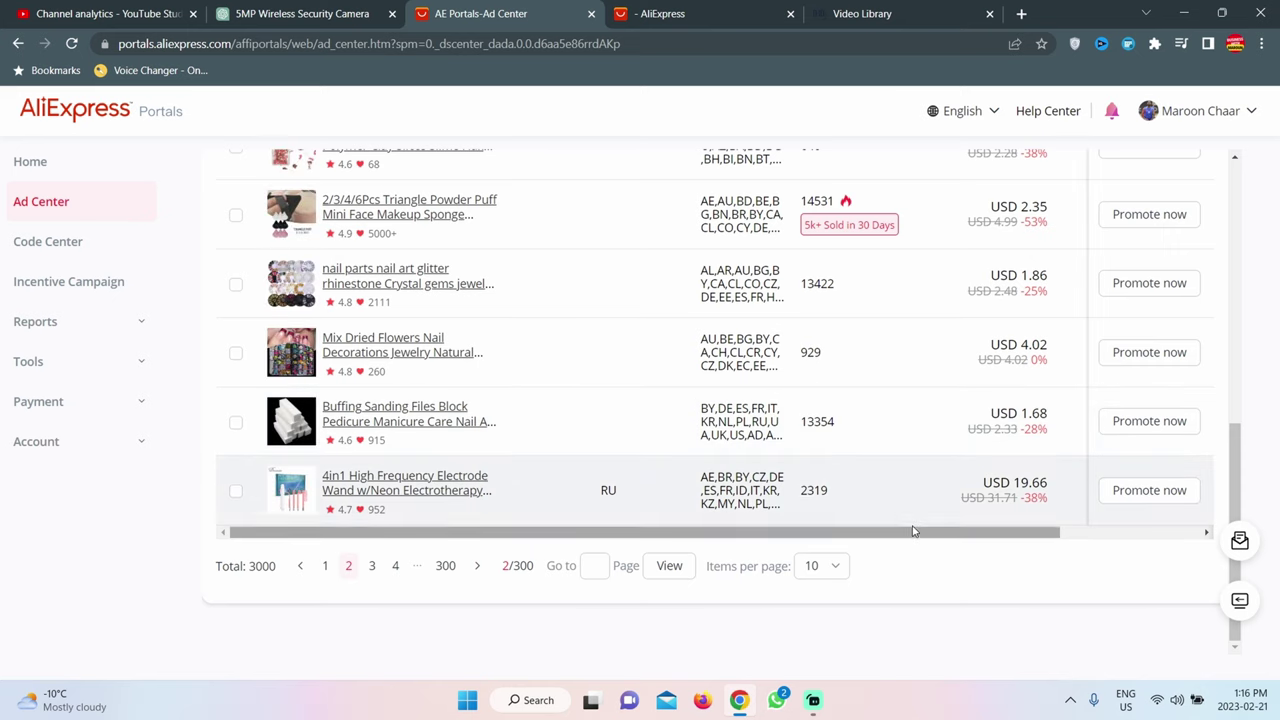
pyautogui.moveTo(912, 531); pyautogui.dragTo(1066, 530)
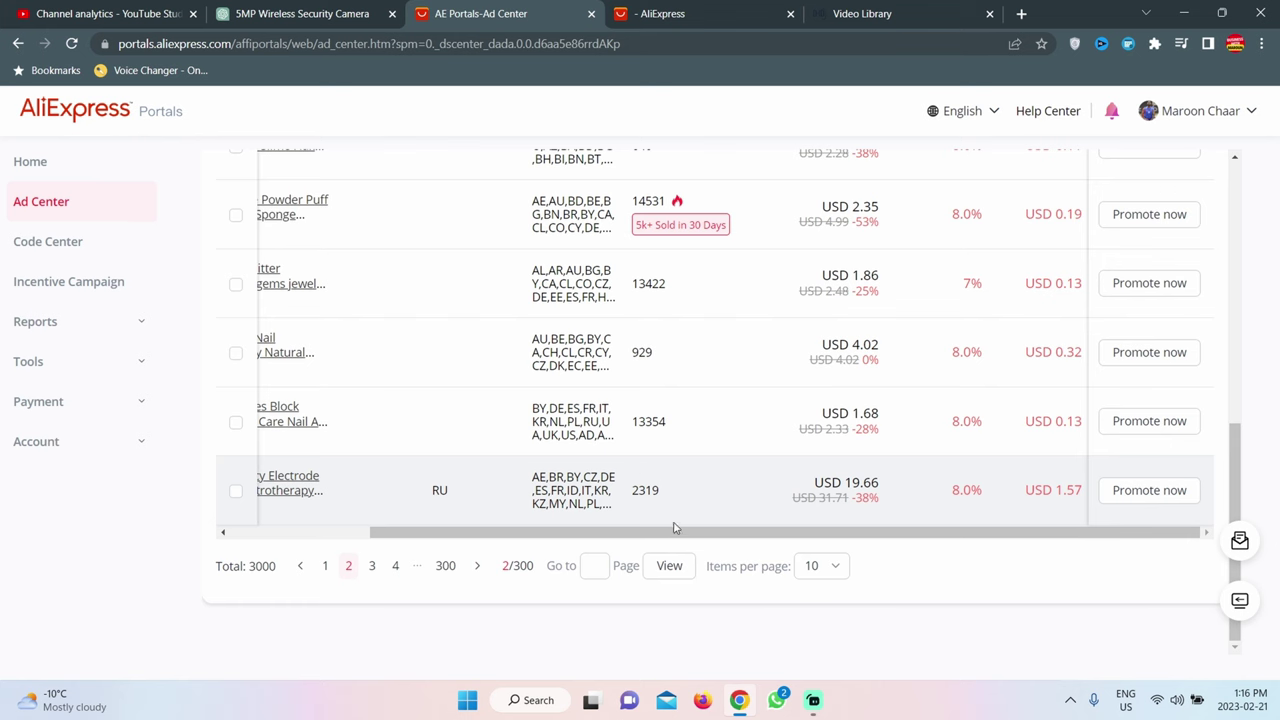
pyautogui.moveTo(632, 532); pyautogui.dragTo(429, 533)
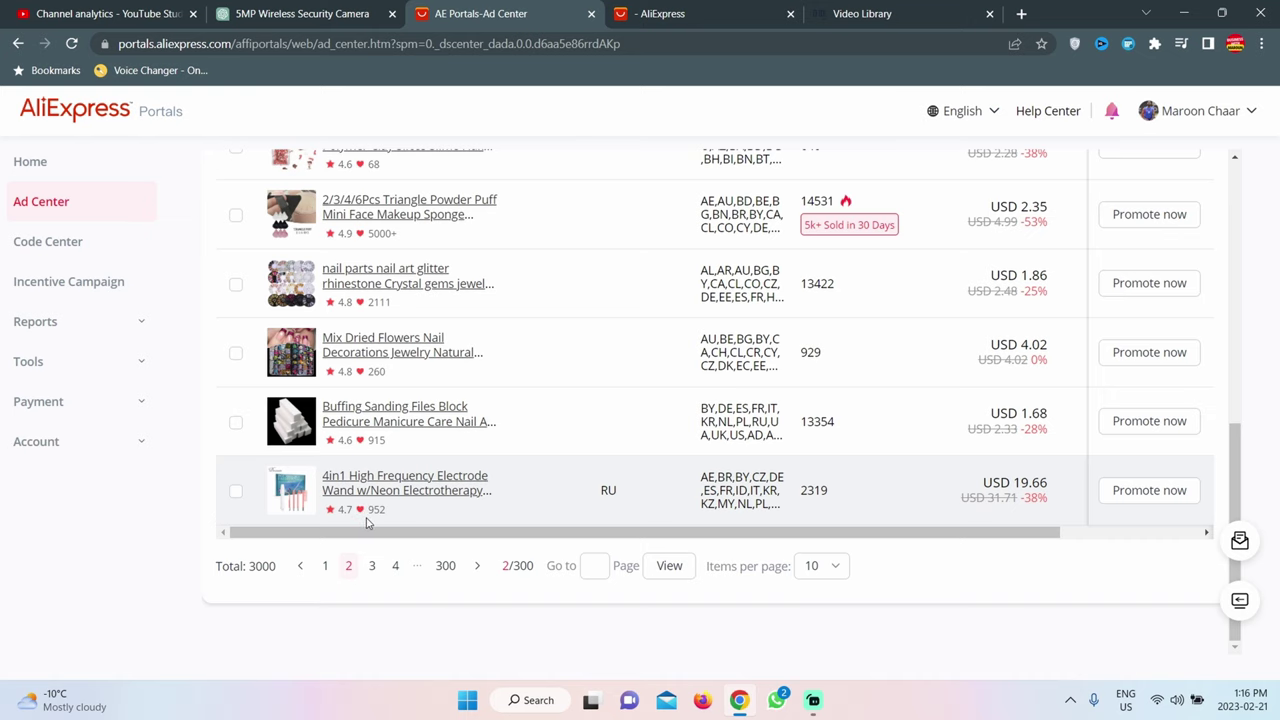
pyautogui.moveTo(443, 534); pyautogui.dragTo(533, 545)
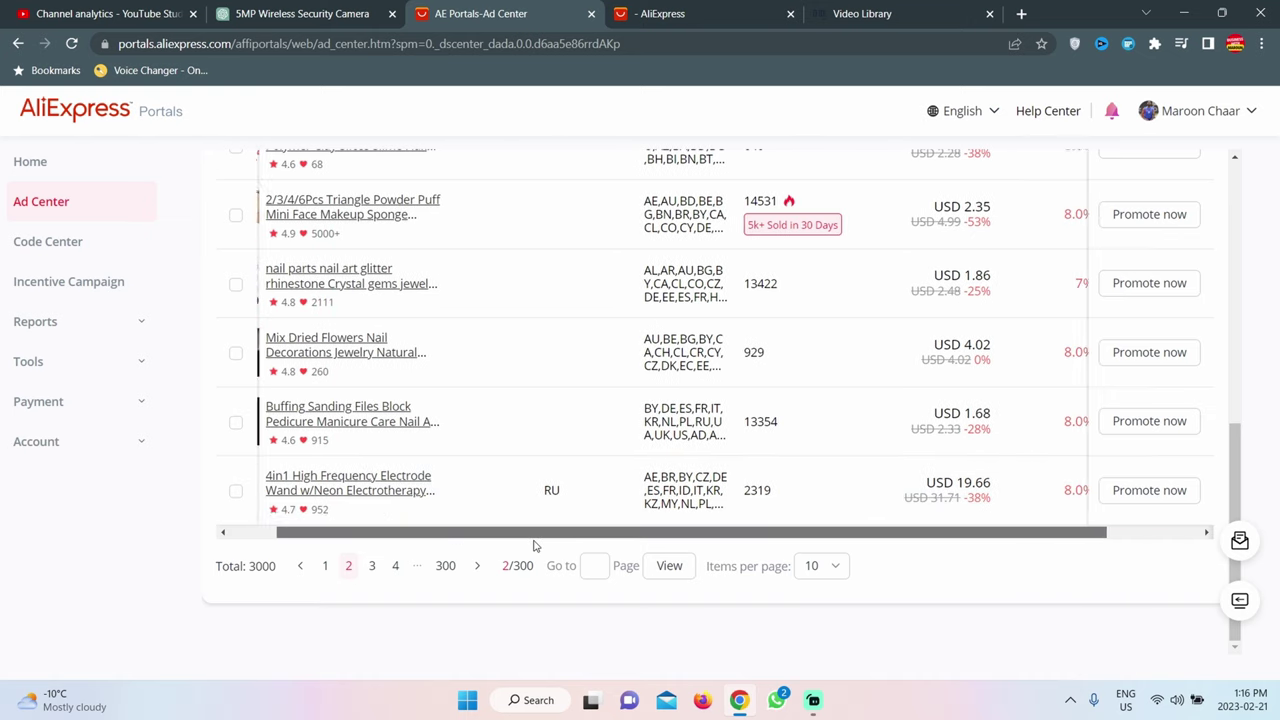
pyautogui.moveTo(997, 534); pyautogui.dragTo(1050, 534)
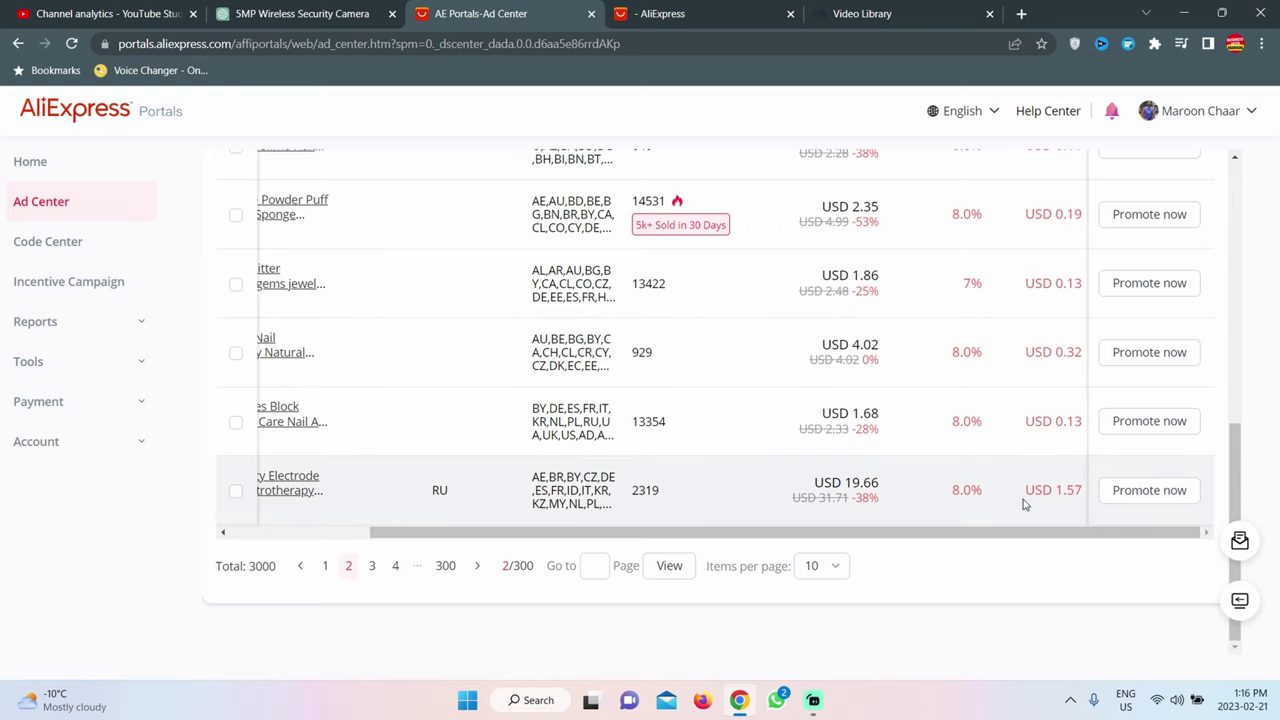
pyautogui.moveTo(995, 540); pyautogui.dragTo(821, 547)
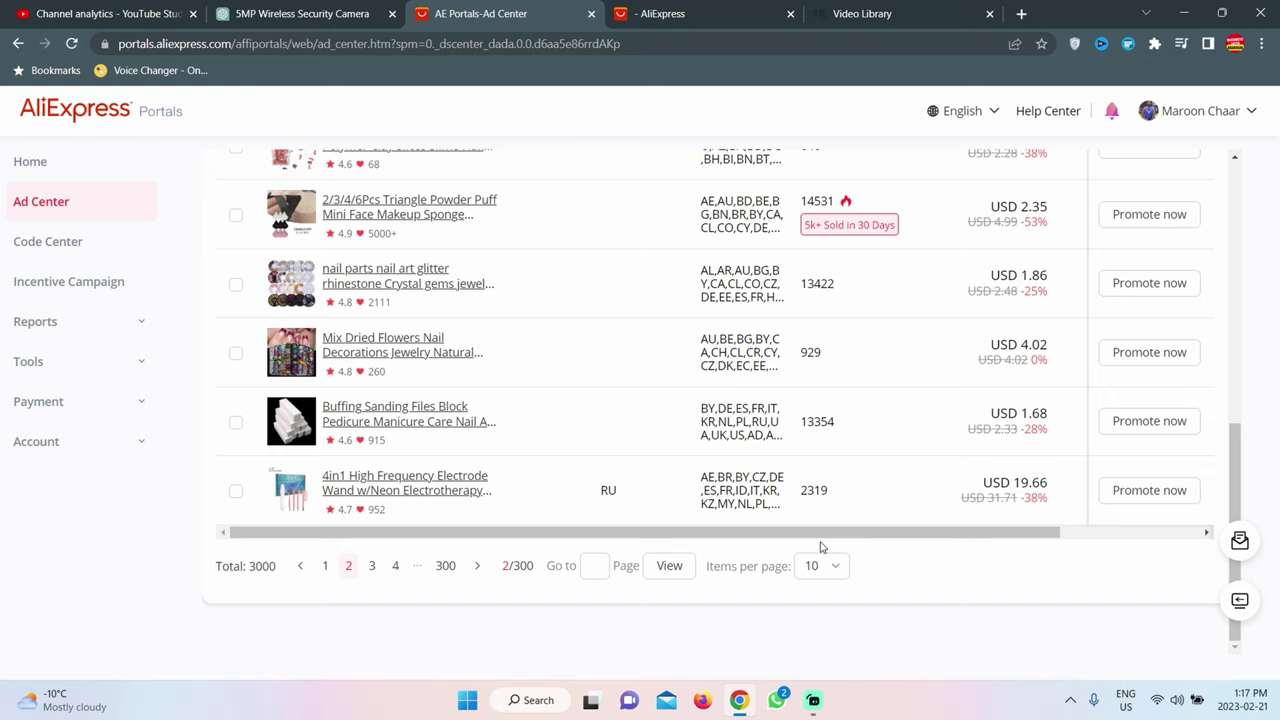
# - Open the product page of the 4in1 High Frequency Electrode Wand and copy its full title
pyautogui.click(383, 487)
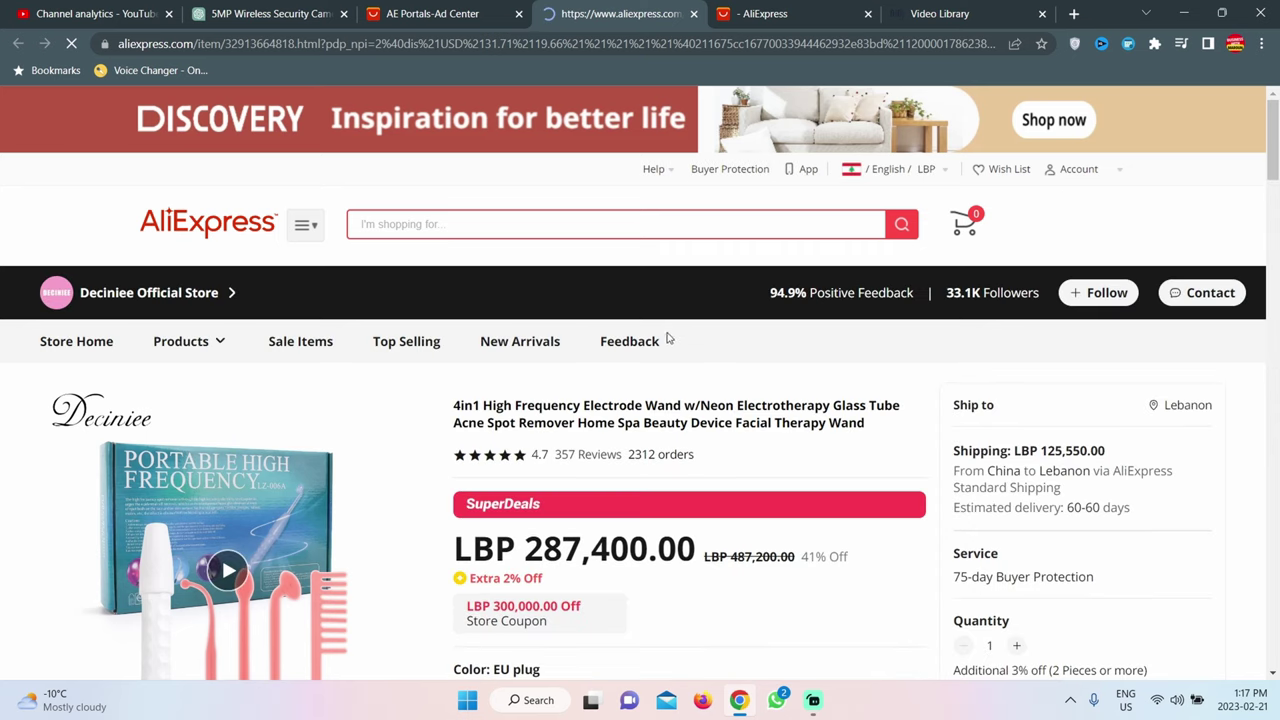
pyautogui.scroll(-2, 480, 420)
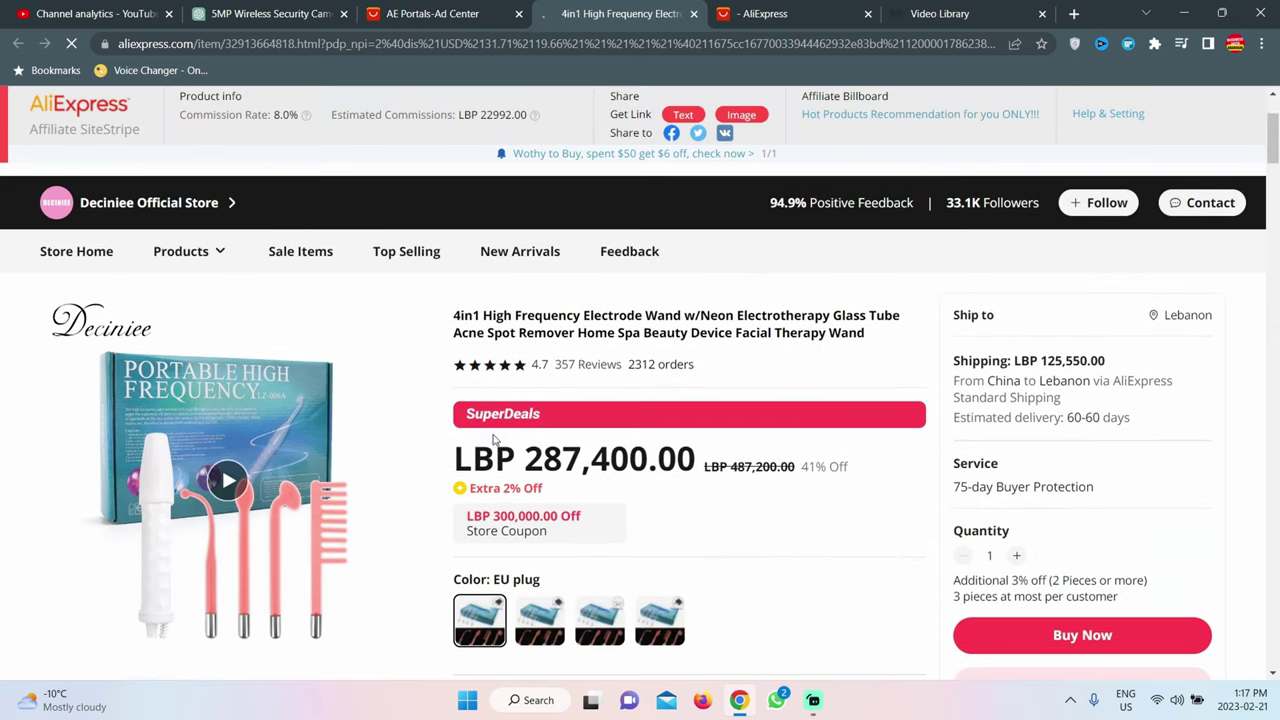
pyautogui.moveTo(453, 322); pyautogui.dragTo(866, 333)
pyautogui.hotkey('ctrl', 'c')
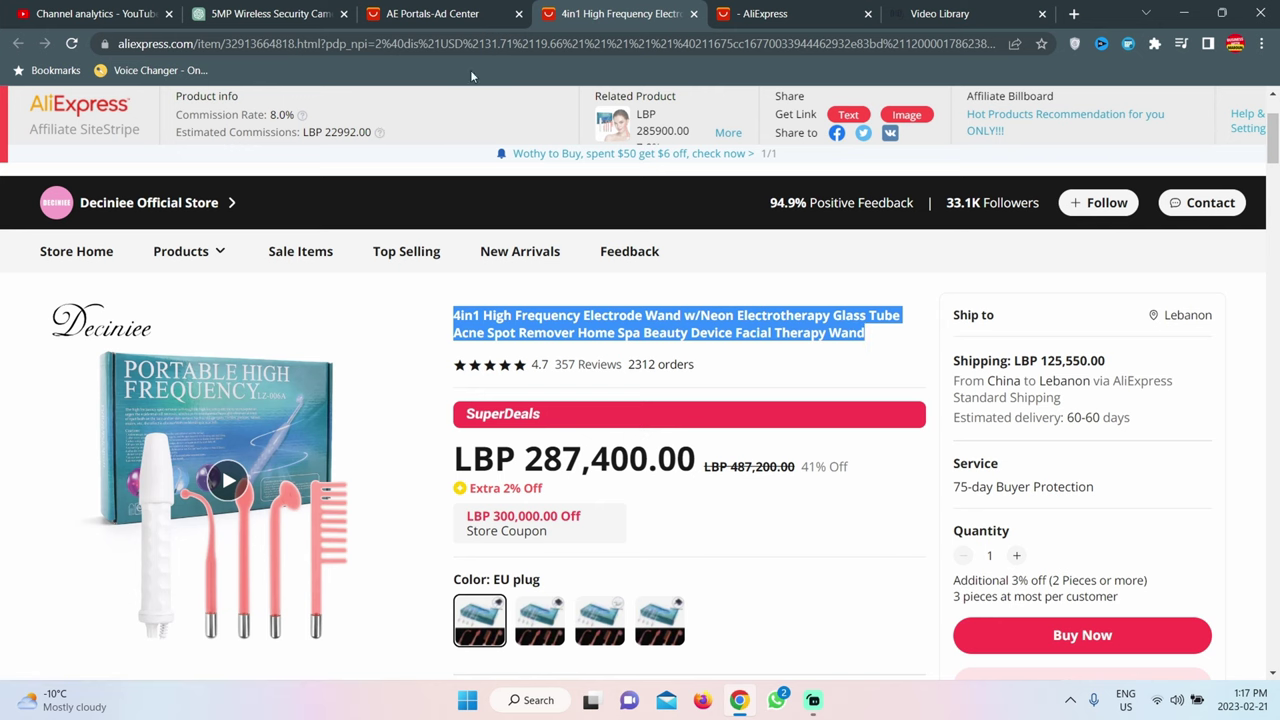
# - Switch to ChatGPT and send the request "write me a marketing description about" followed by the copied electrode wand title
pyautogui.click(266, 10)
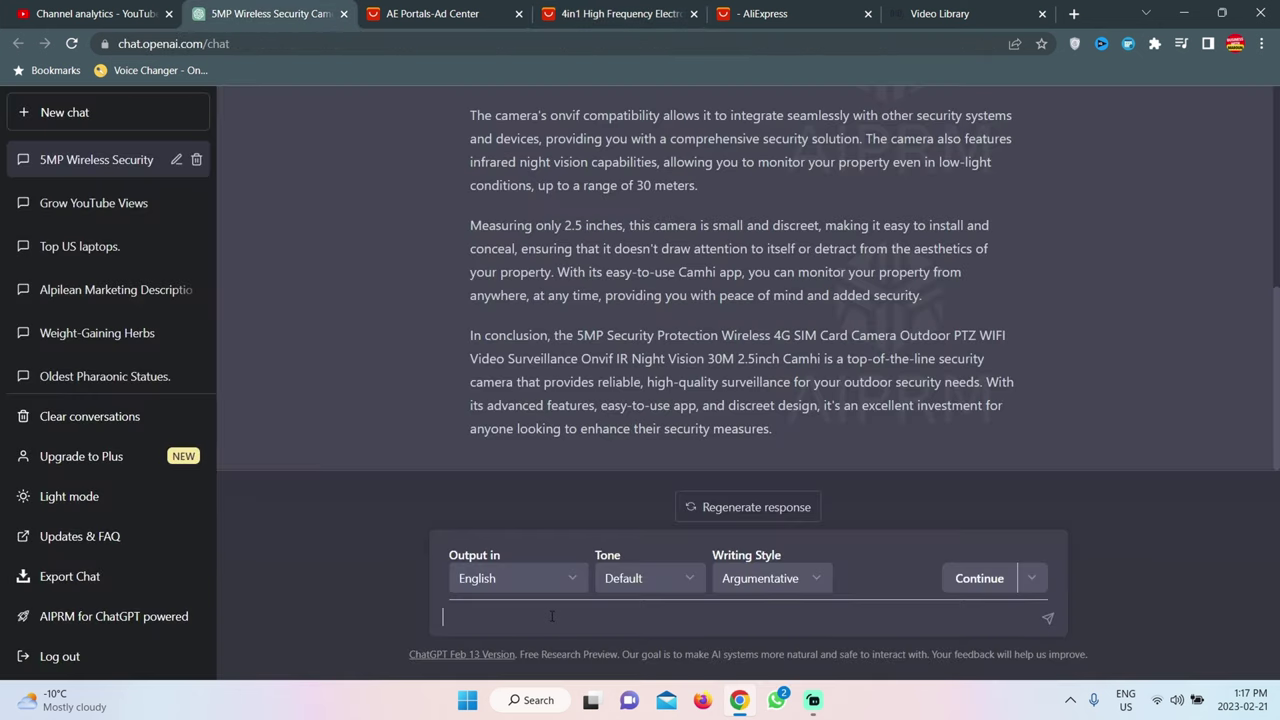
pyautogui.write('write me a marketing description about')
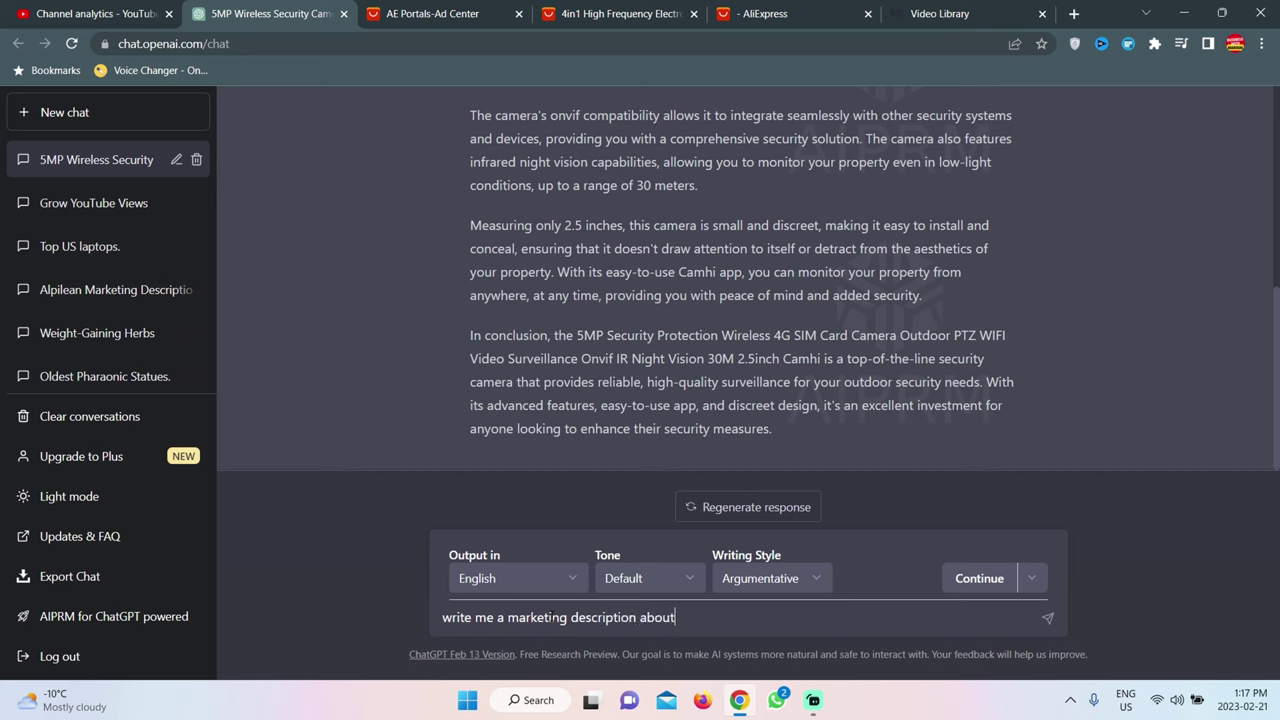
pyautogui.hotkey('ctrl', 'v')
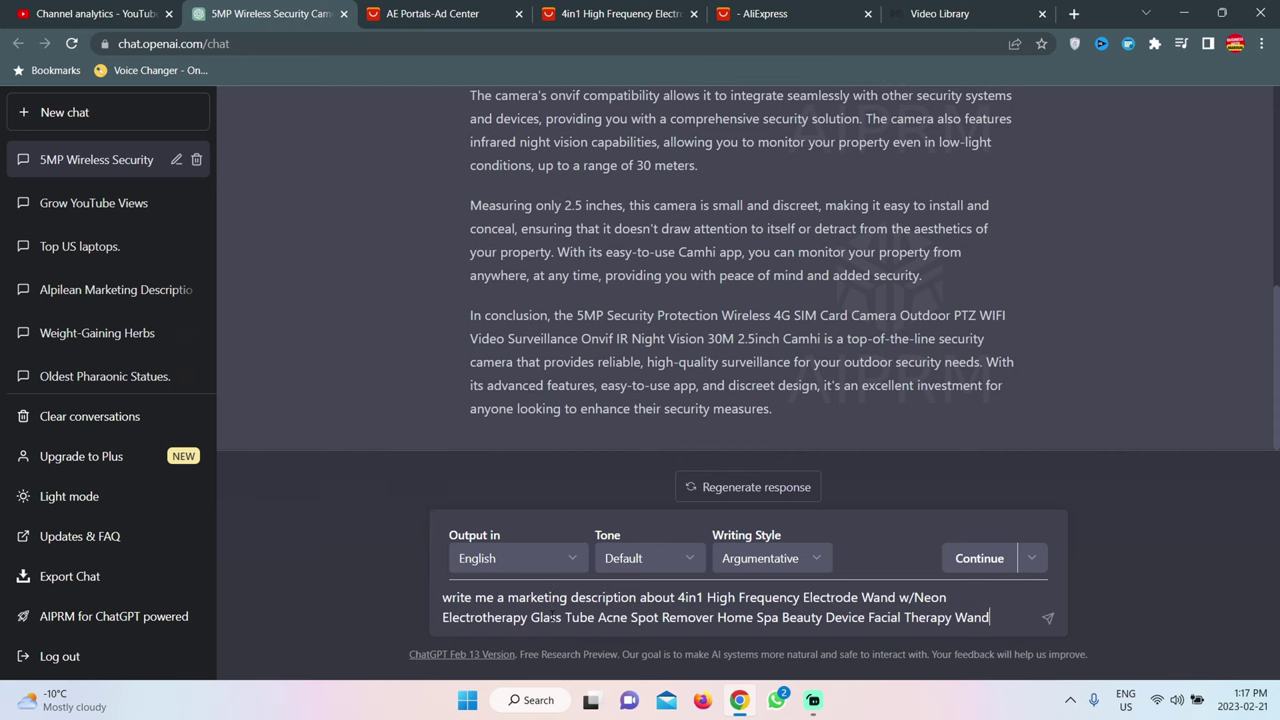
pyautogui.click(1047, 618)
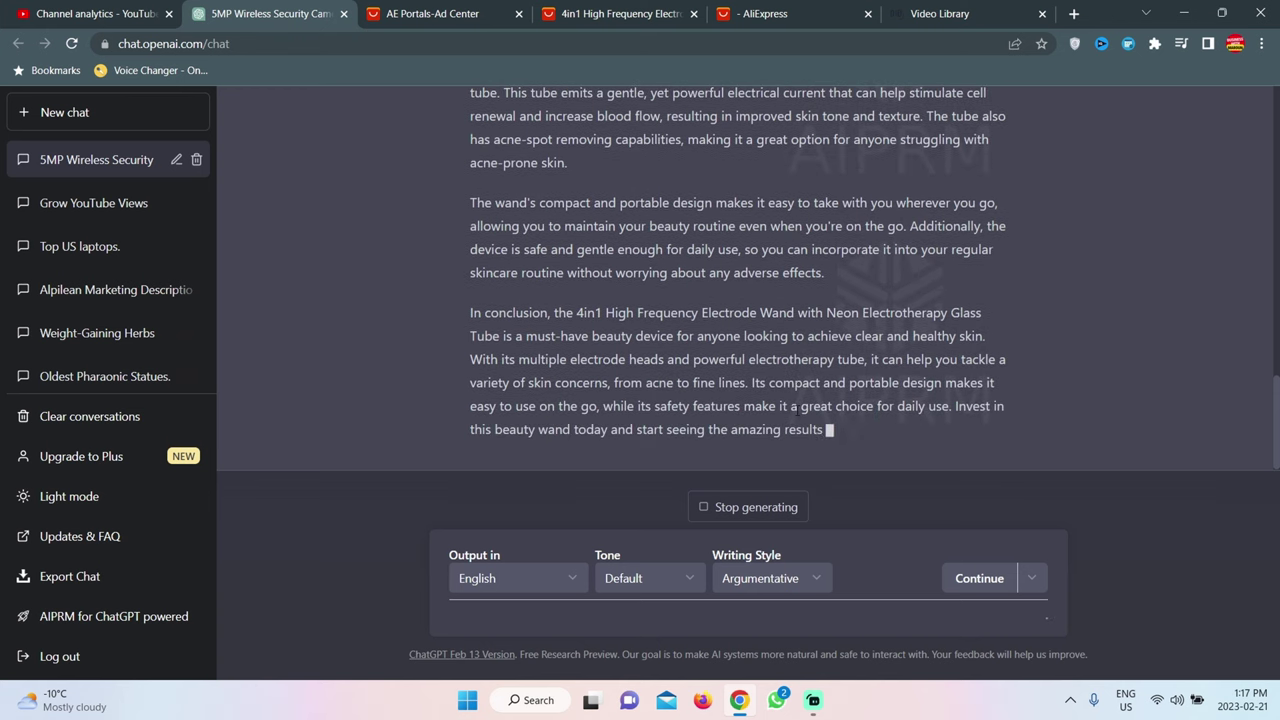
# - Review the generated marketing description and send the follow-up request "more details"
pyautogui.scroll(5, 790, 376)
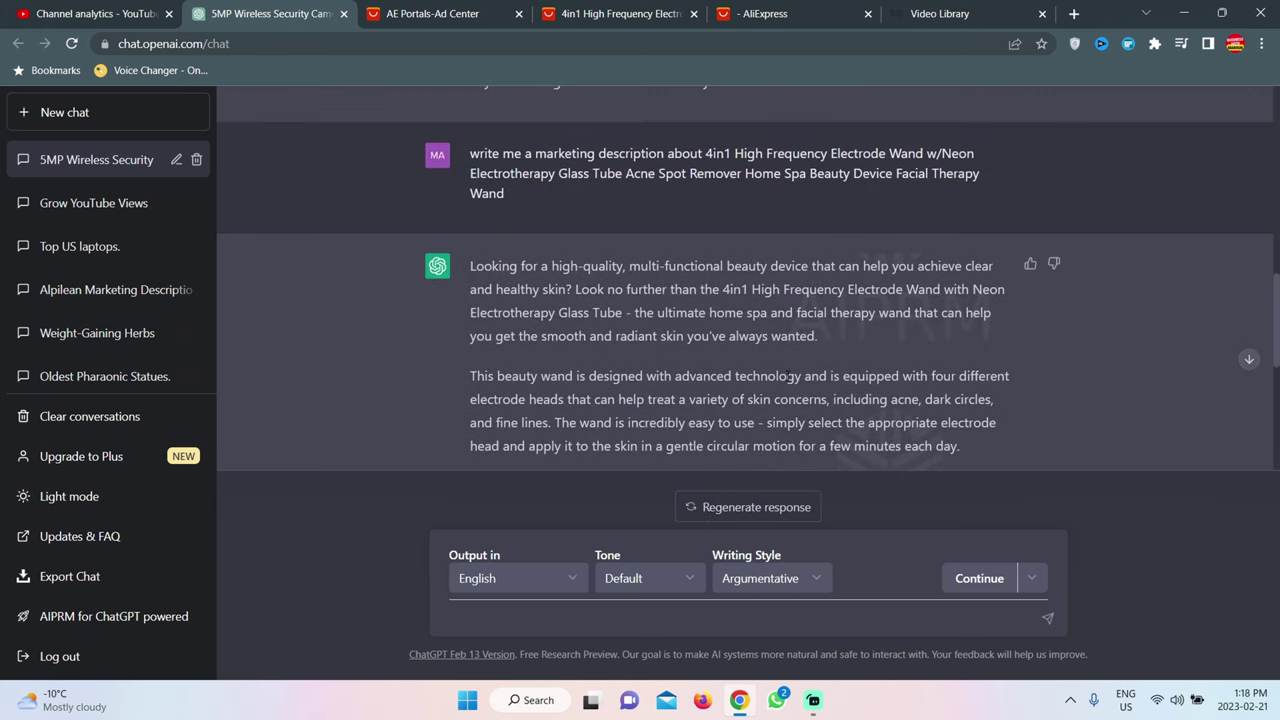
pyautogui.scroll(-5, 790, 376)
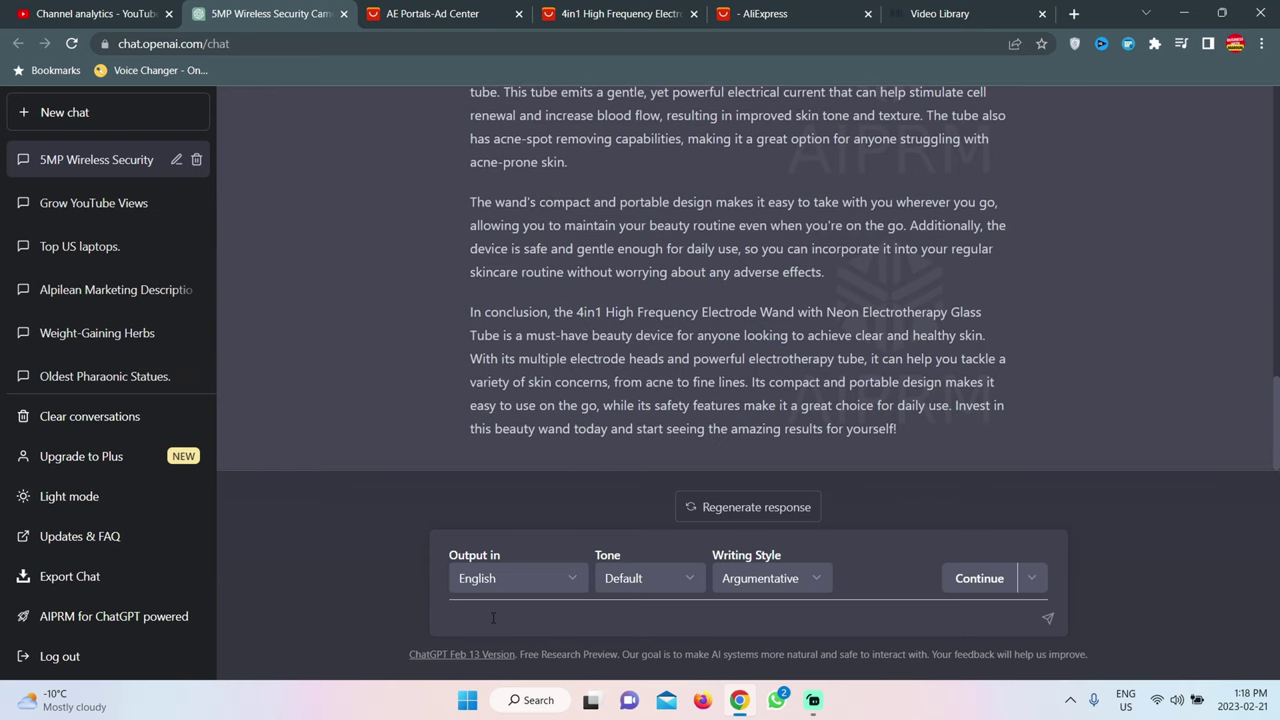
pyautogui.write('more details')
pyautogui.press('Return')
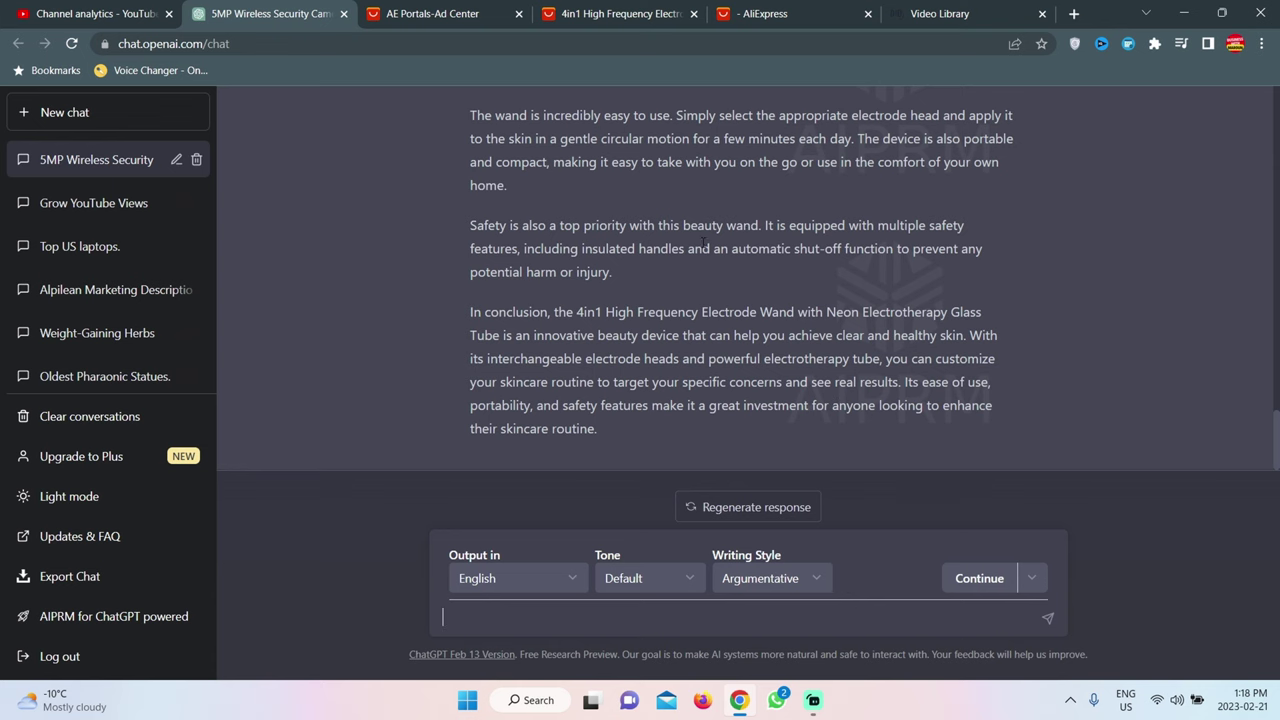
# - Copy the opening paragraph of the first marketing description generated for the electrode wand
pyautogui.scroll(15, 653, 262)
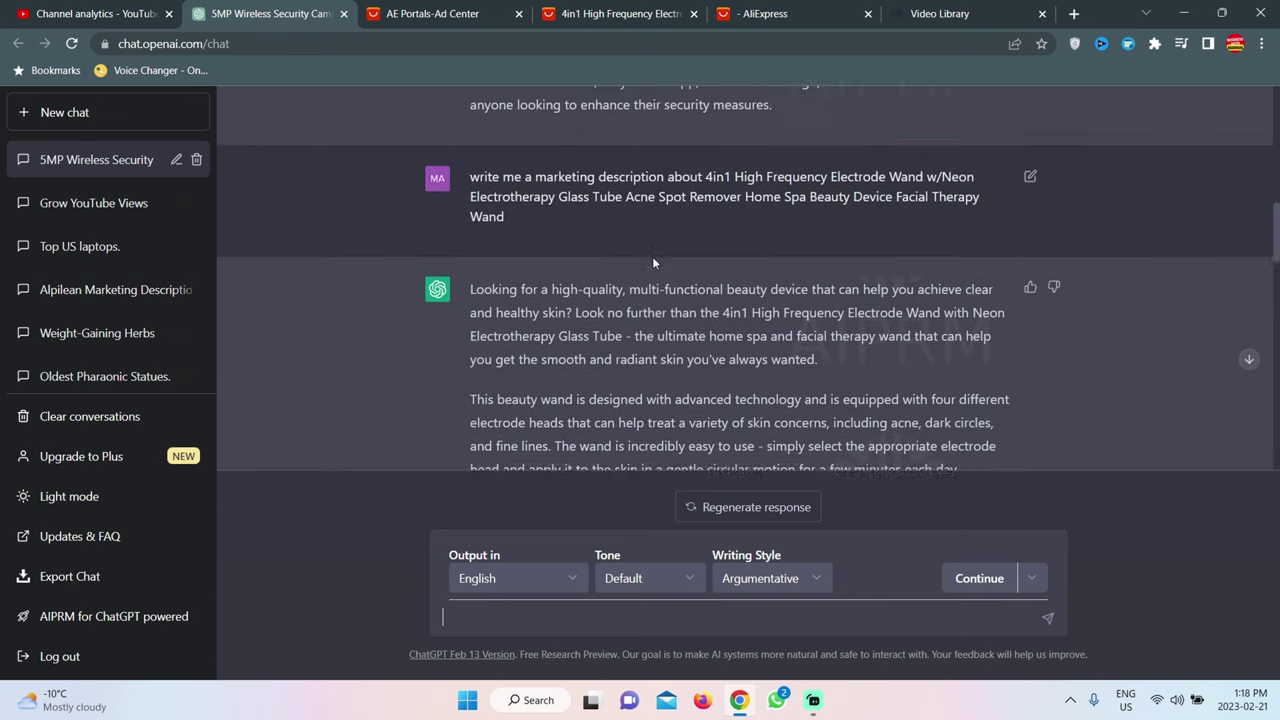
pyautogui.scroll(-2, 653, 262)
pyautogui.tripleClick(476, 136)
pyautogui.hotkey('ctrl', 'c')
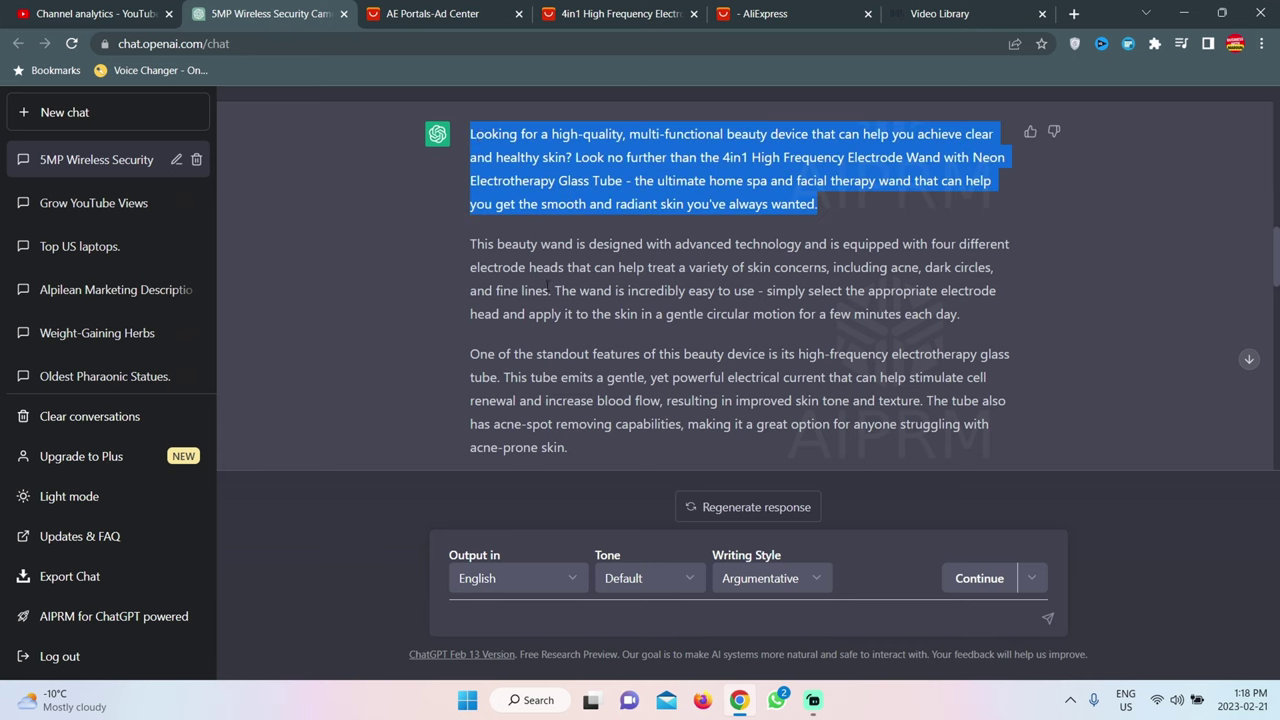
# - Switch to D-ID and start a new video with the standing man in the black blazer as presenter
pyautogui.click(925, 16)
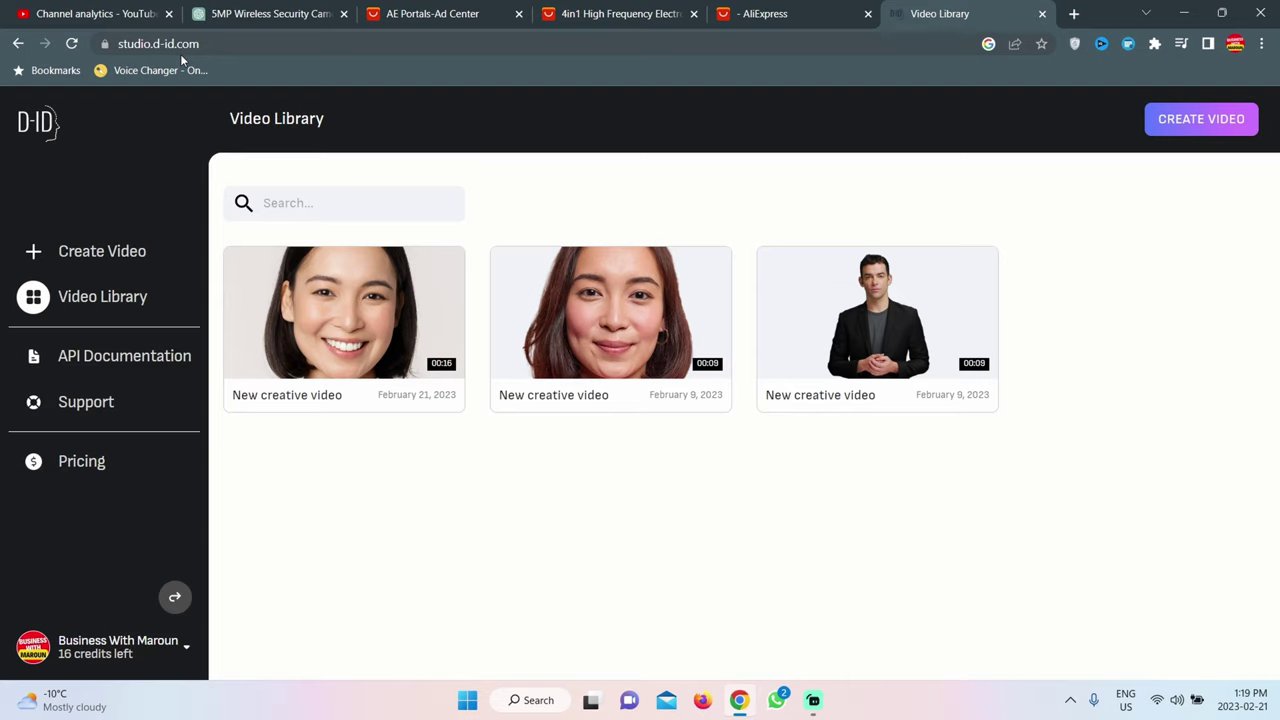
pyautogui.click(125, 258)
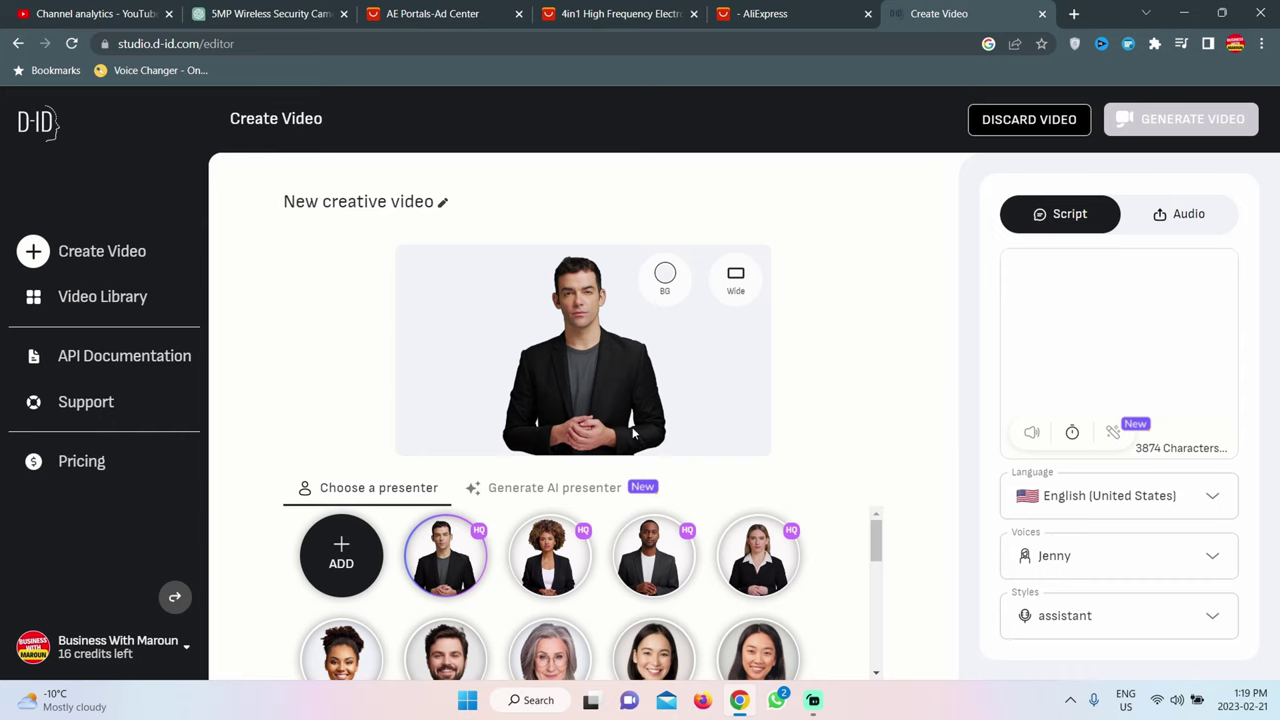
pyautogui.click(653, 660)
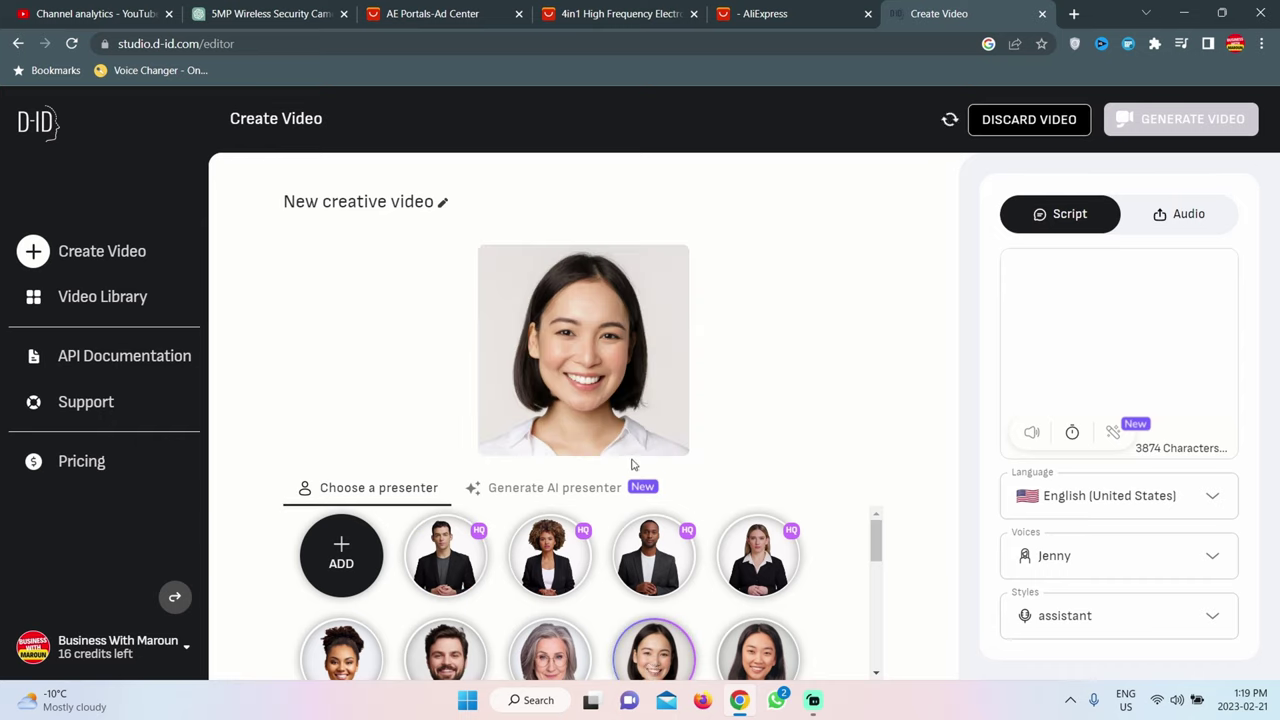
pyautogui.click(449, 557)
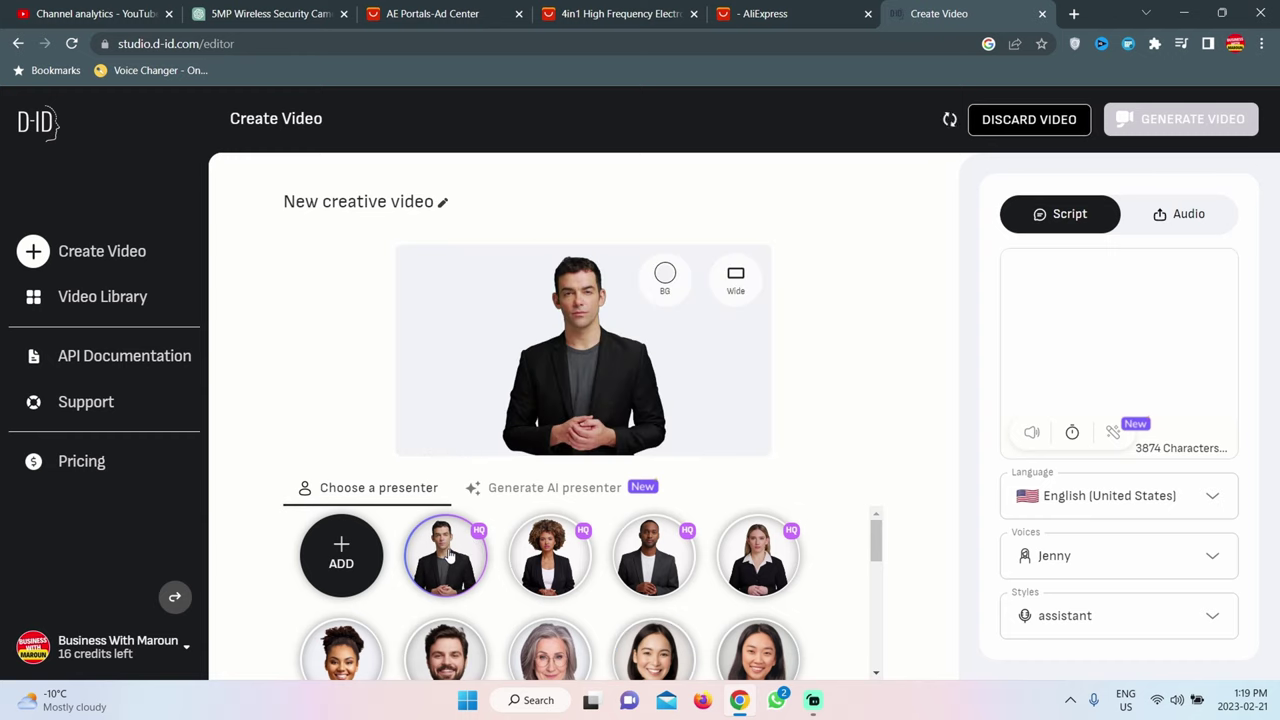
# - Paste the copied marketing paragraph as the presenter's script and check it from its beginning
pyautogui.click(1052, 273)
pyautogui.hotkey('ctrl', 'v')
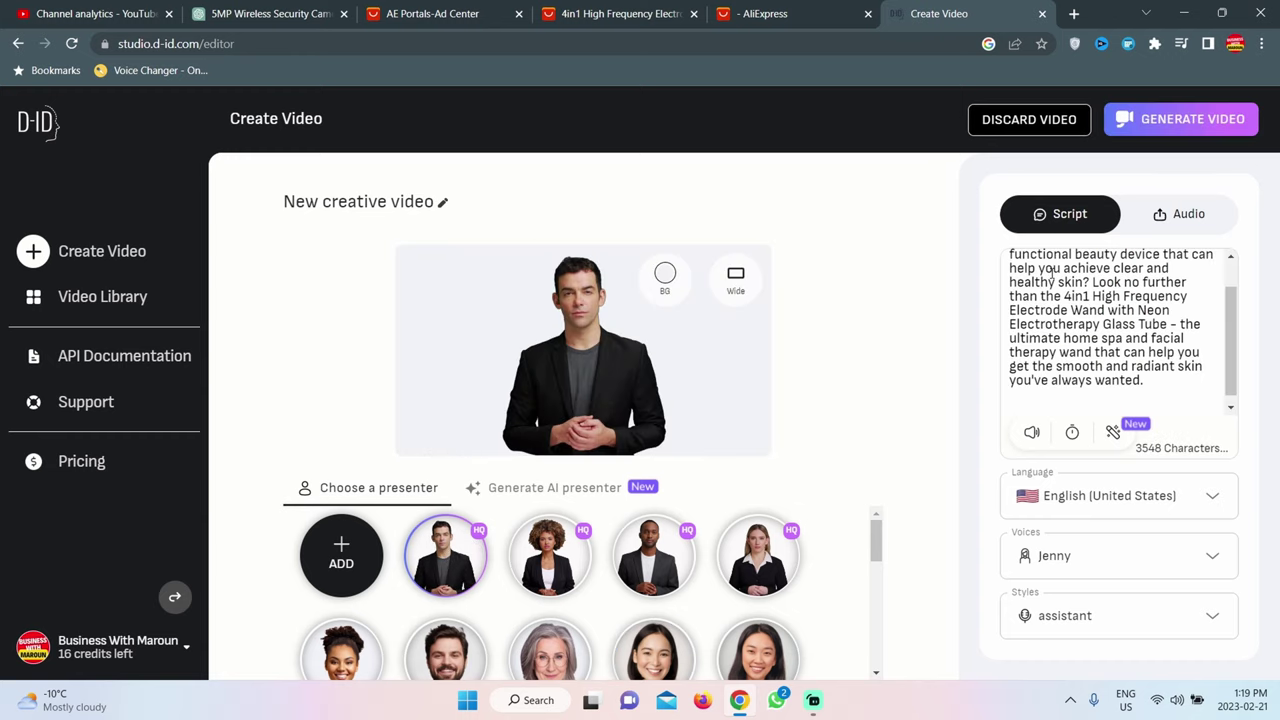
pyautogui.scroll(3, 1052, 285)
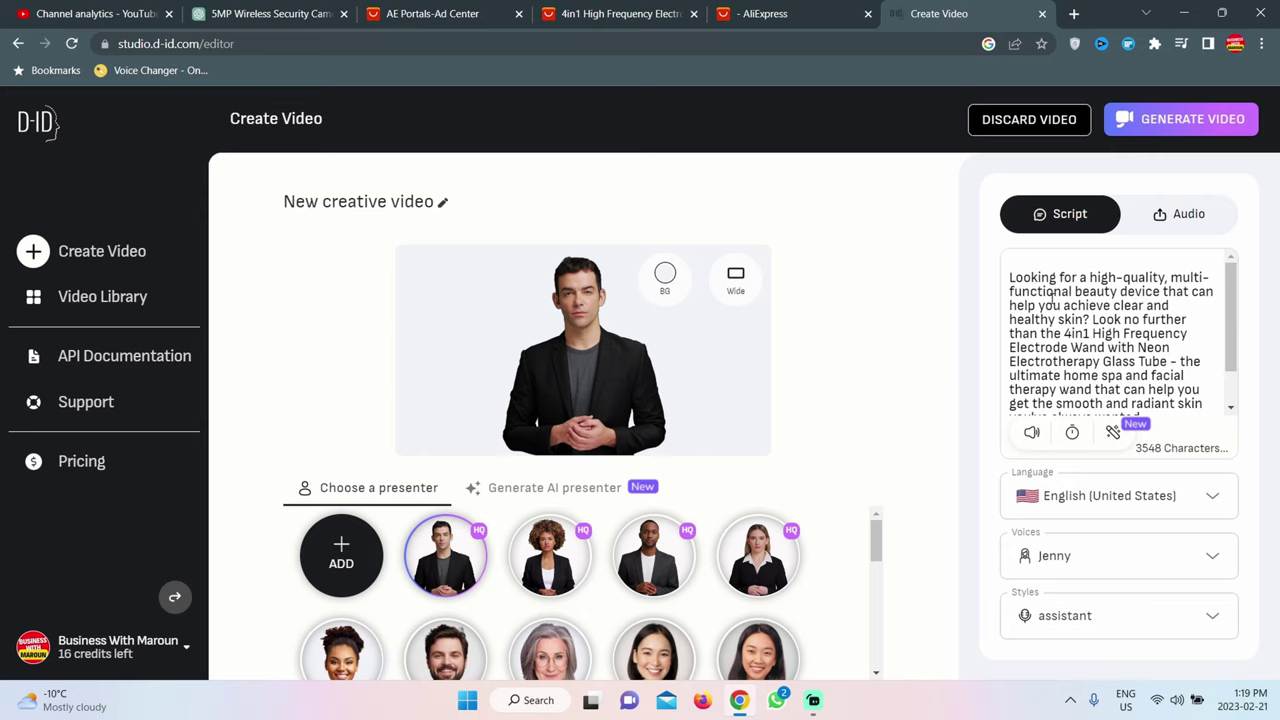
# - Examine the option for uploading a recorded voice and the languages available for the script
pyautogui.click(1188, 218)
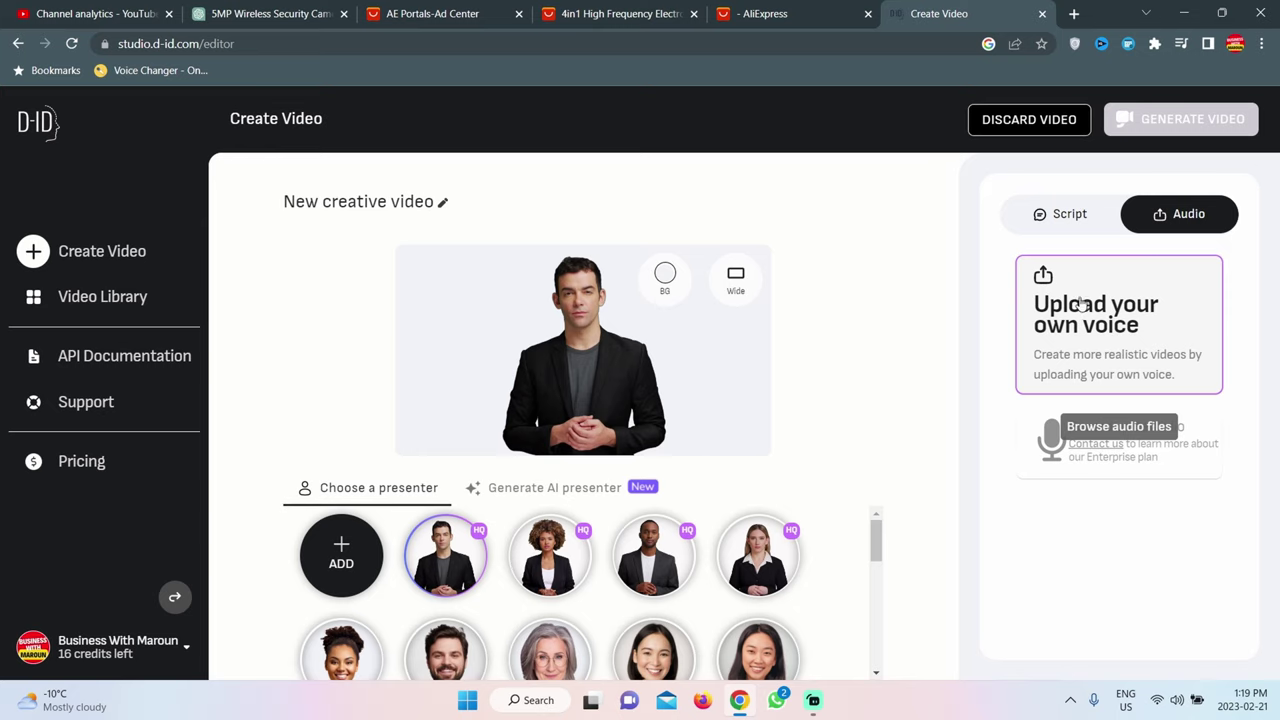
pyautogui.click(1057, 220)
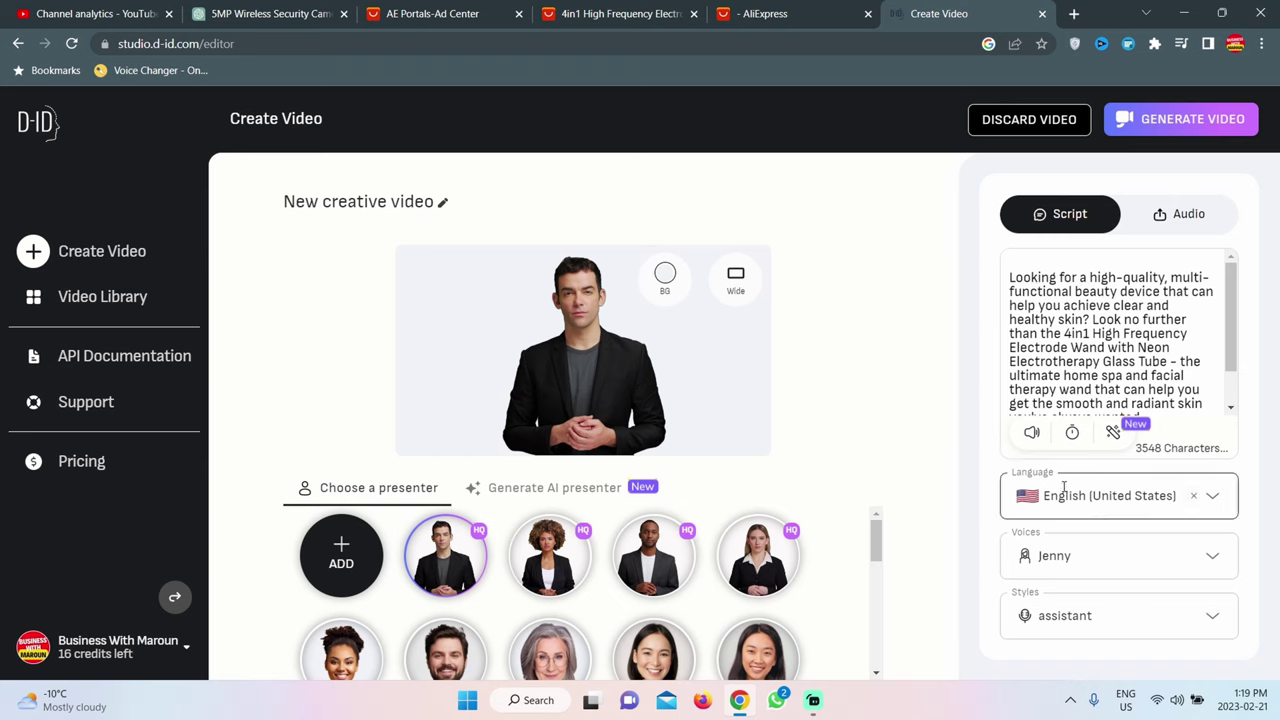
pyautogui.click(1210, 500)
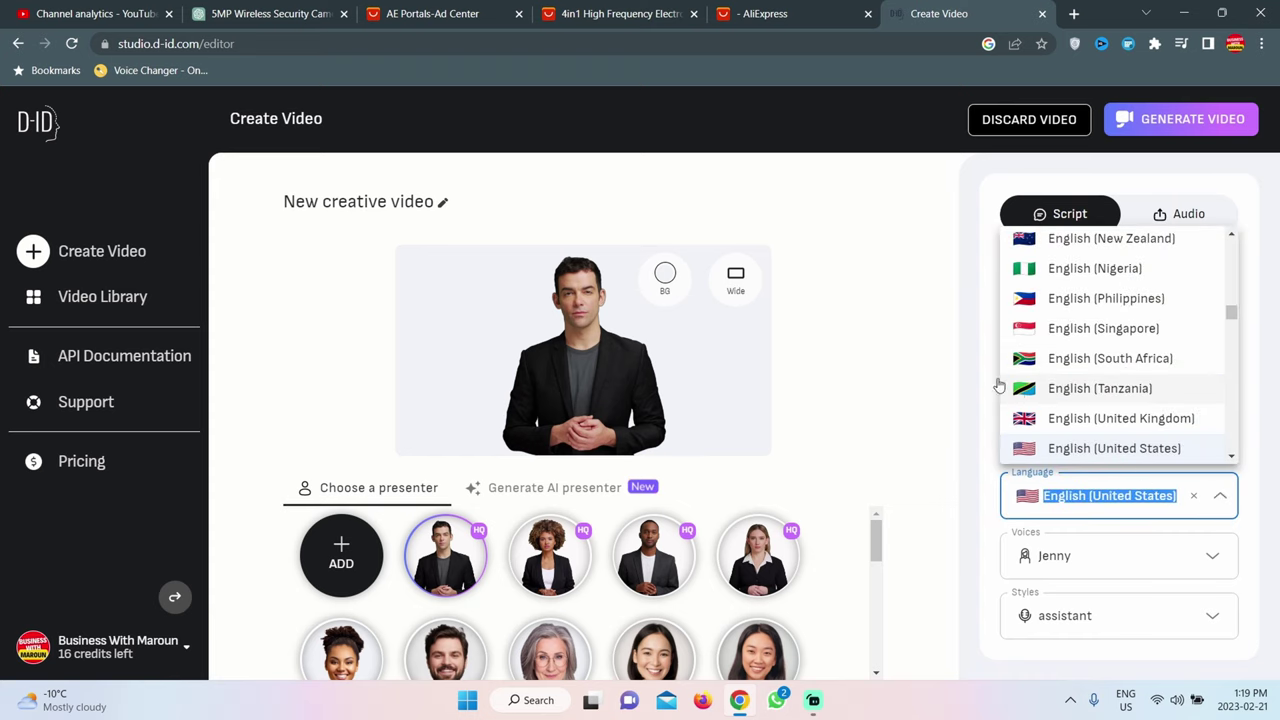
pyautogui.click(955, 364)
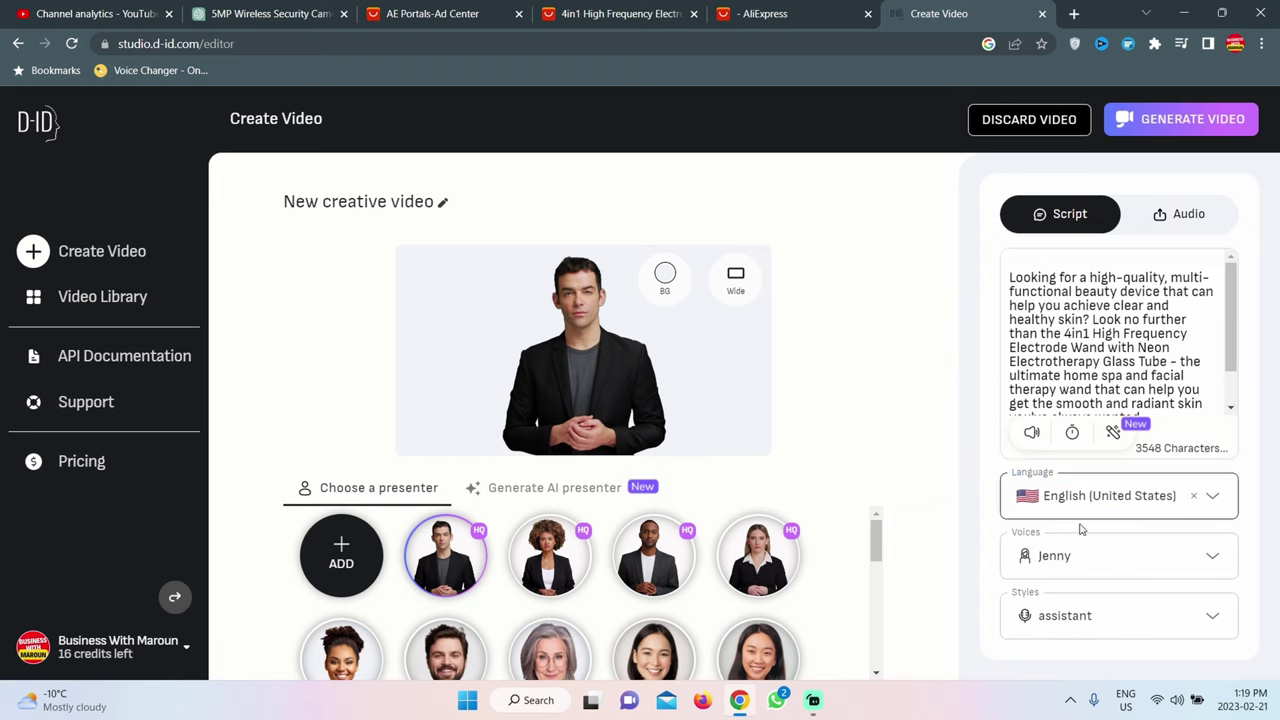
# - Set the narration to the male voice Guy with the excited style
pyautogui.click(1210, 557)
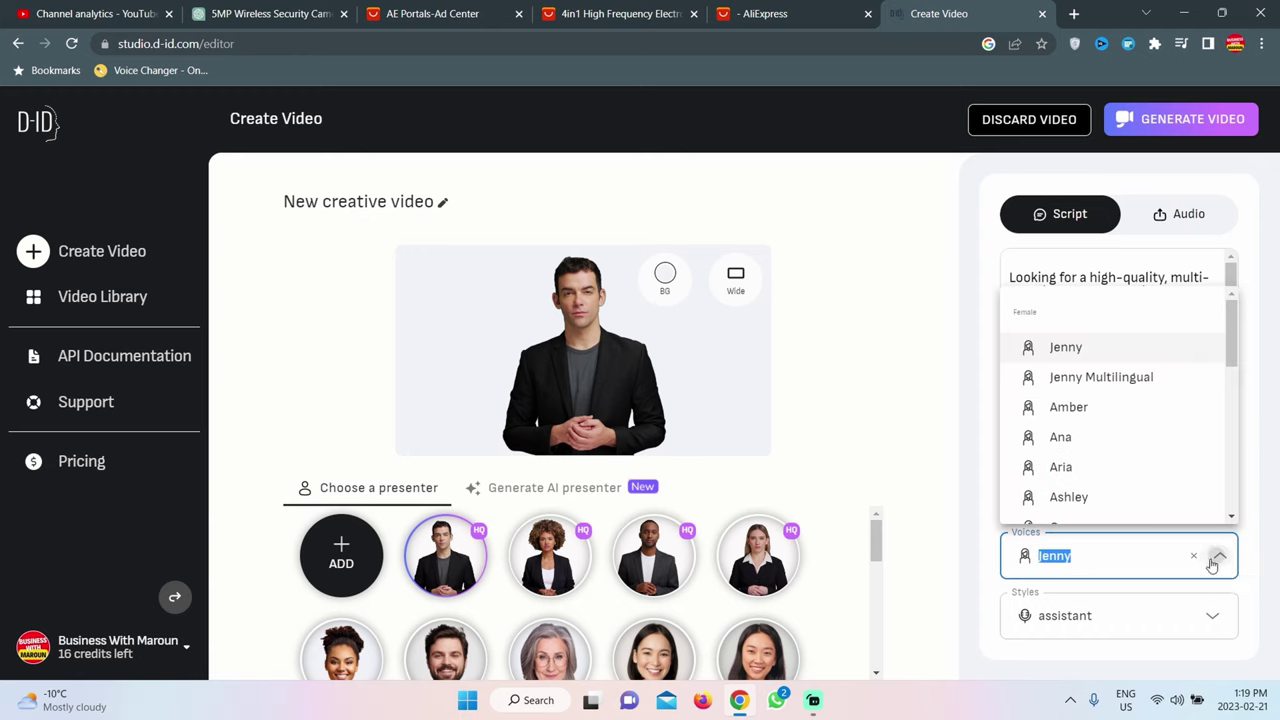
pyautogui.scroll(-6, 1128, 416)
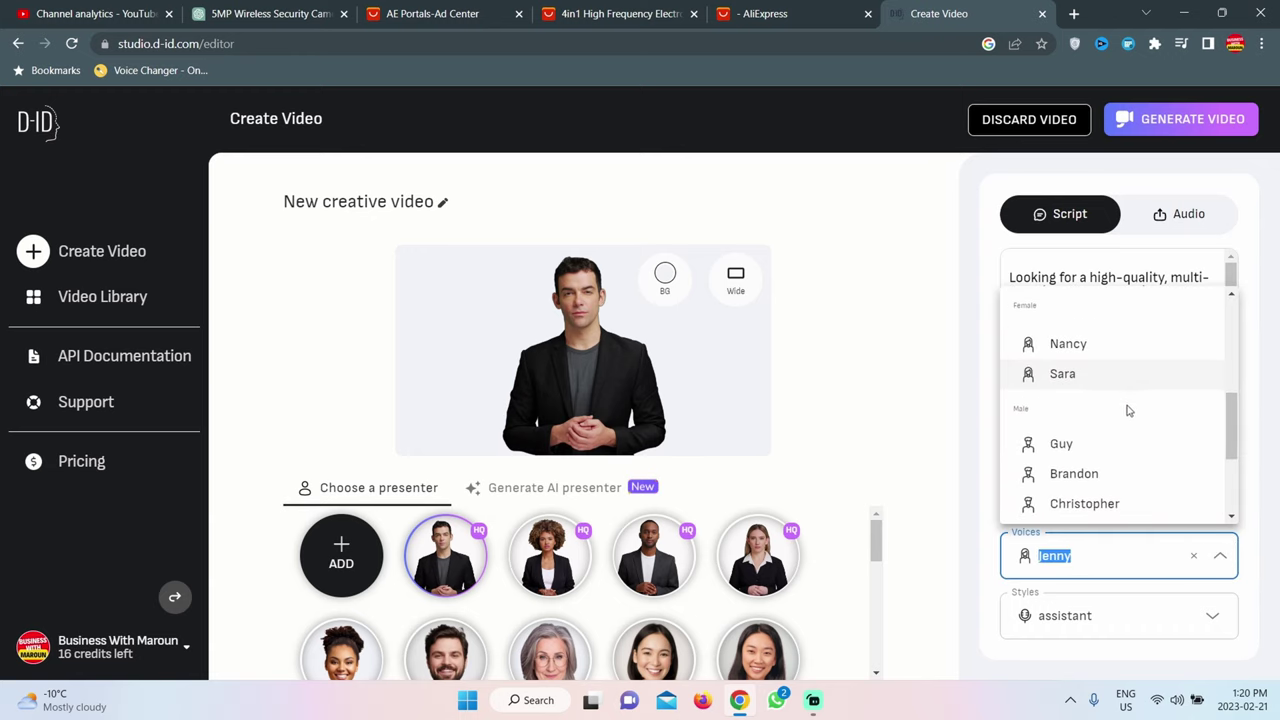
pyautogui.scroll(-1, 1128, 410)
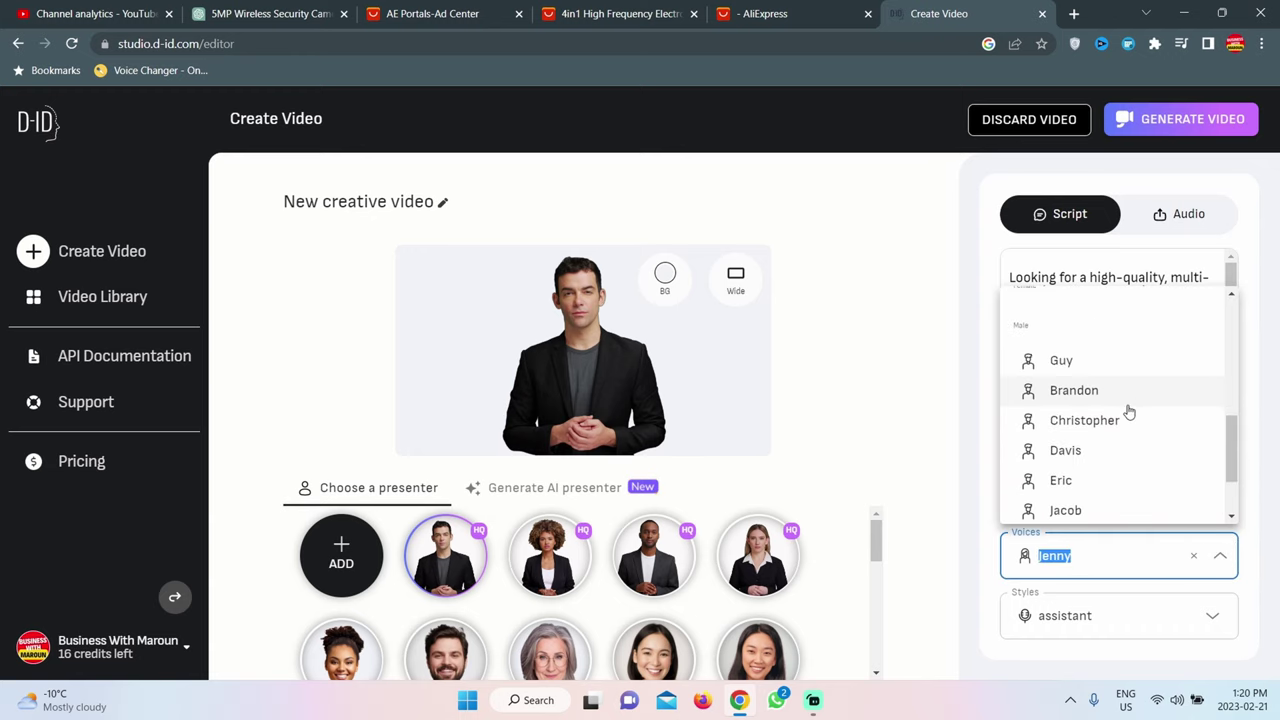
pyautogui.click(1077, 366)
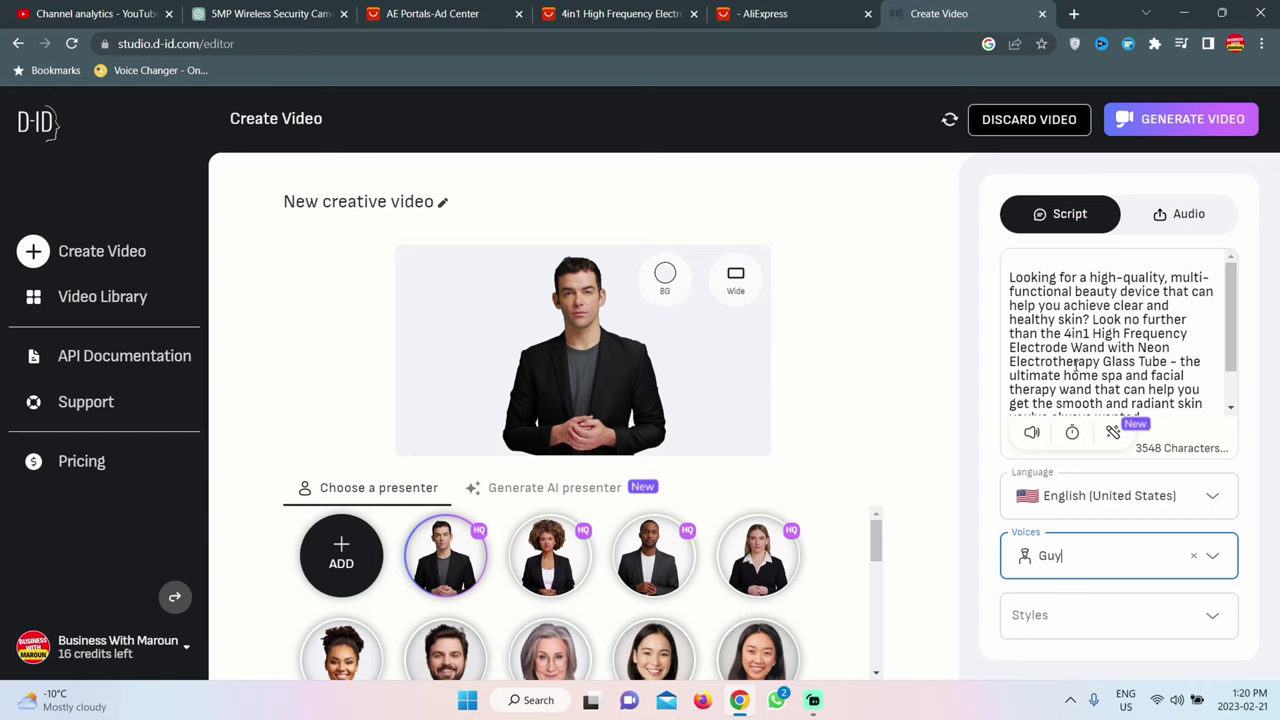
pyautogui.click(1218, 619)
pyautogui.click(1104, 488)
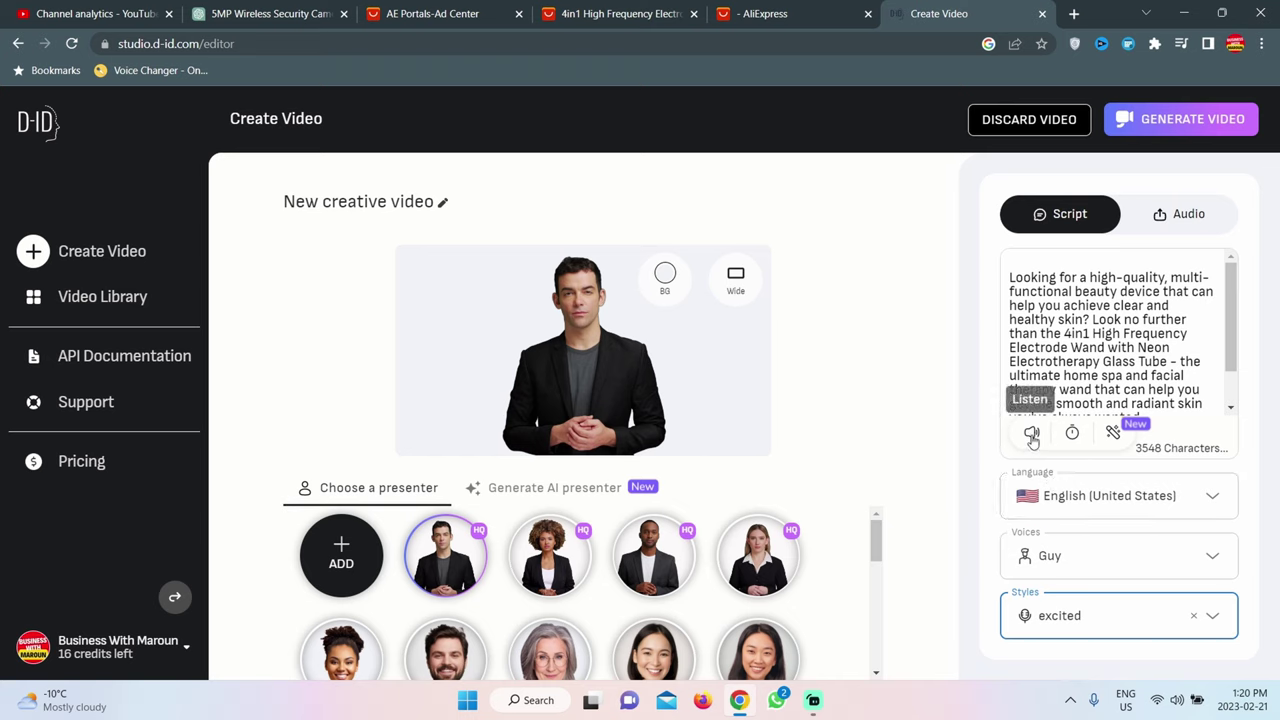
# - Listen to the narration of the script and generate the presenter video
pyautogui.click(1032, 434)
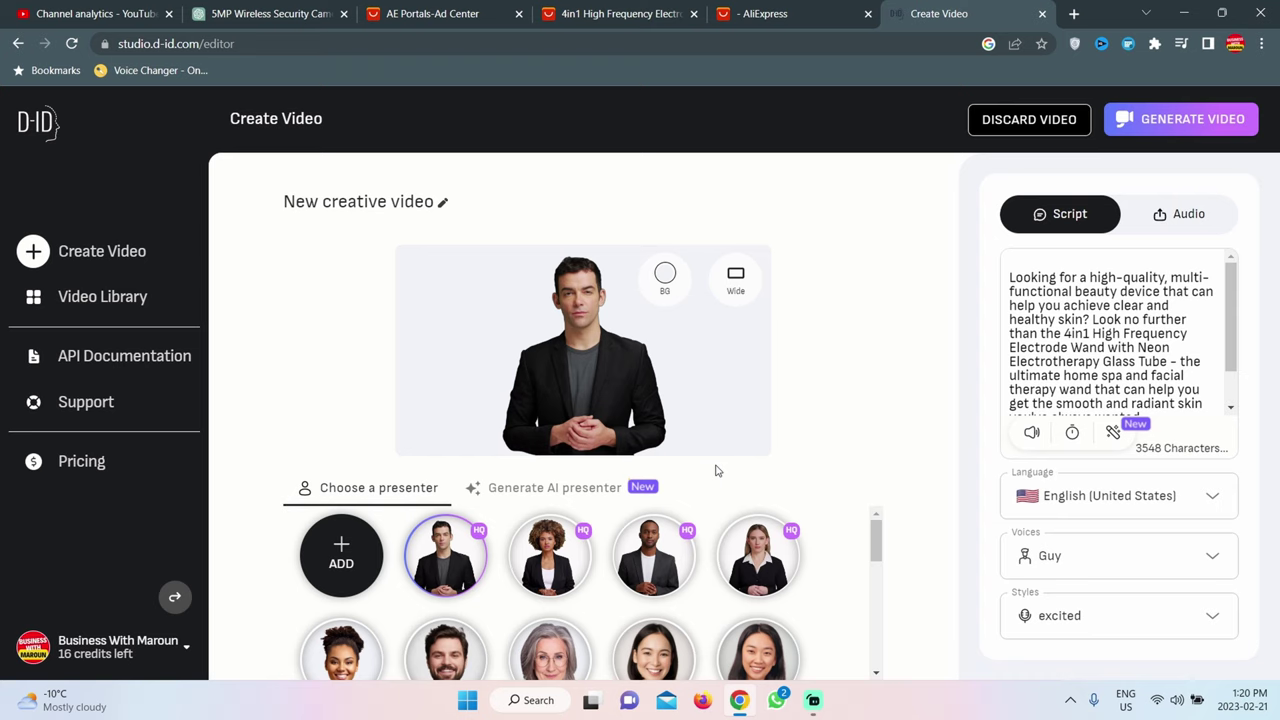
pyautogui.click(1165, 122)
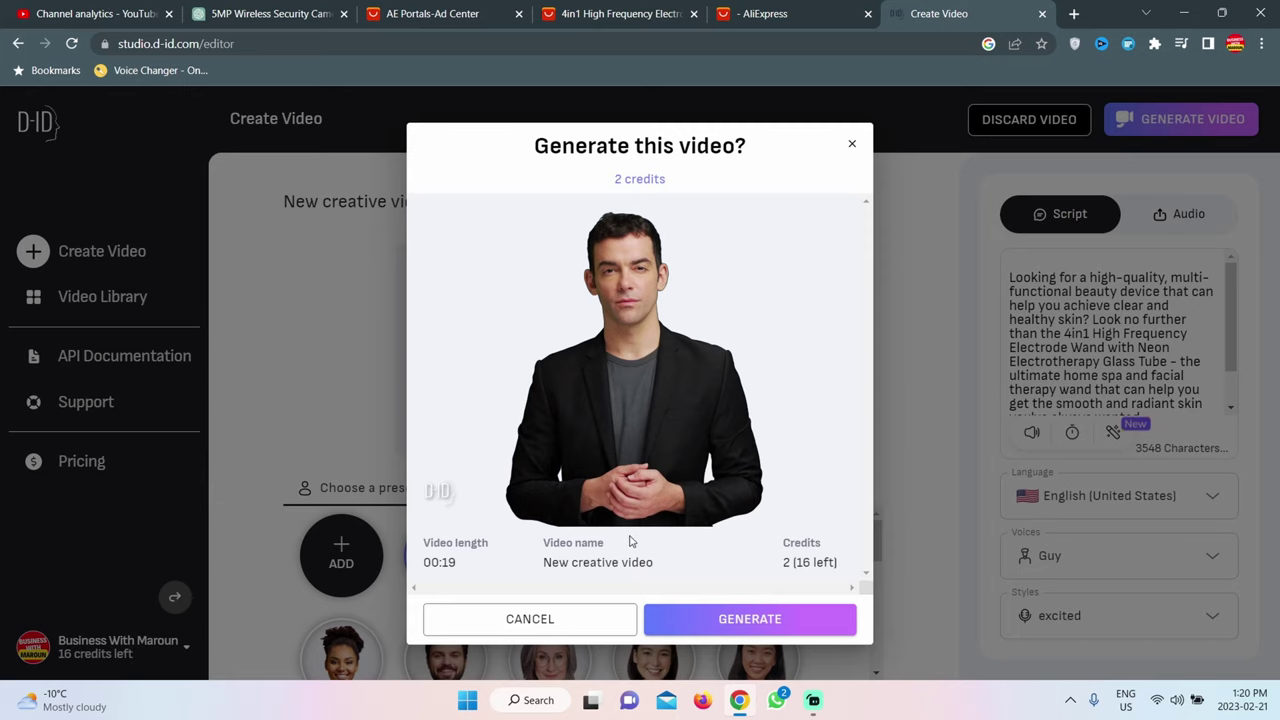
pyautogui.click(765, 626)
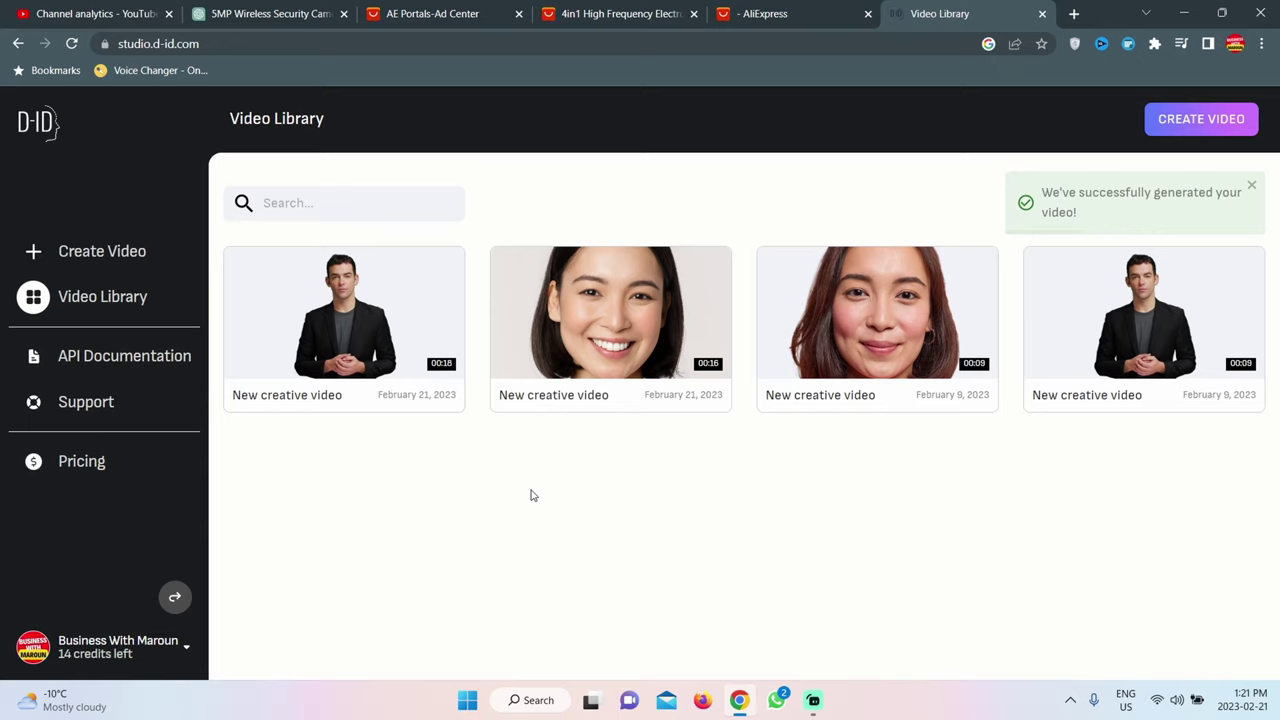
# - Play the newly generated presenter video from the video library and download it
pyautogui.click(350, 318)
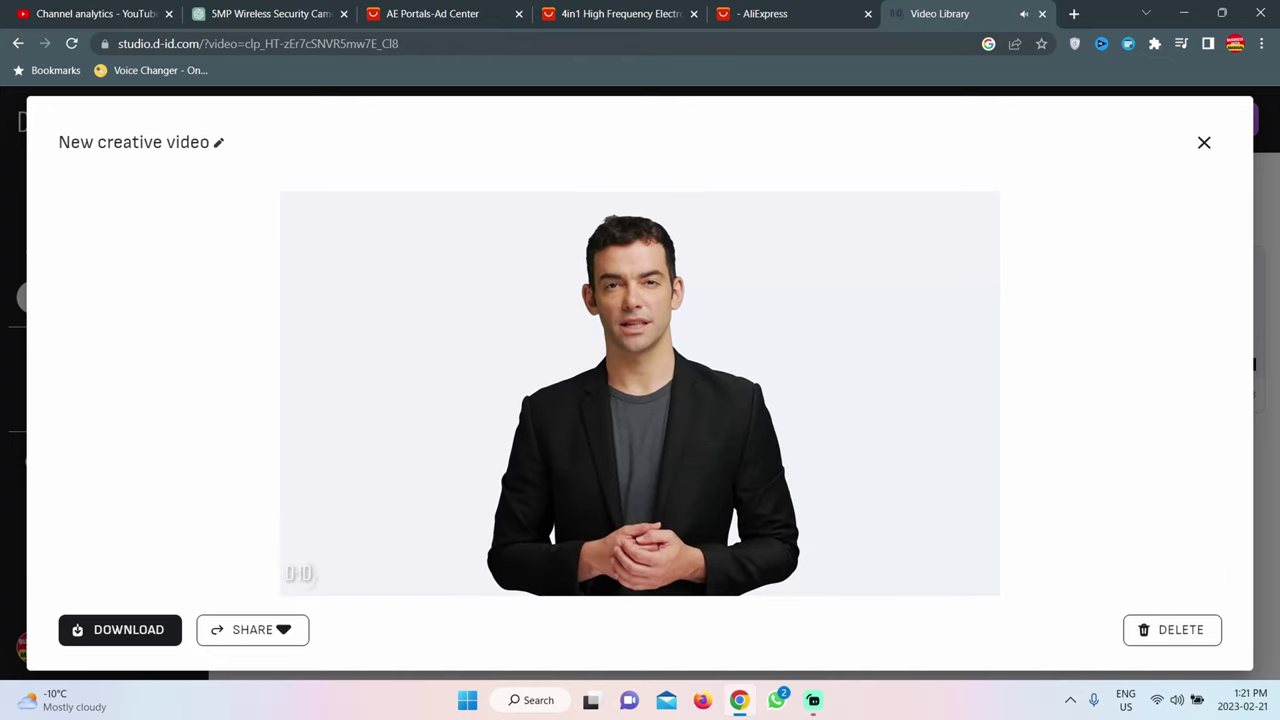
pyautogui.moveTo(486, 477)
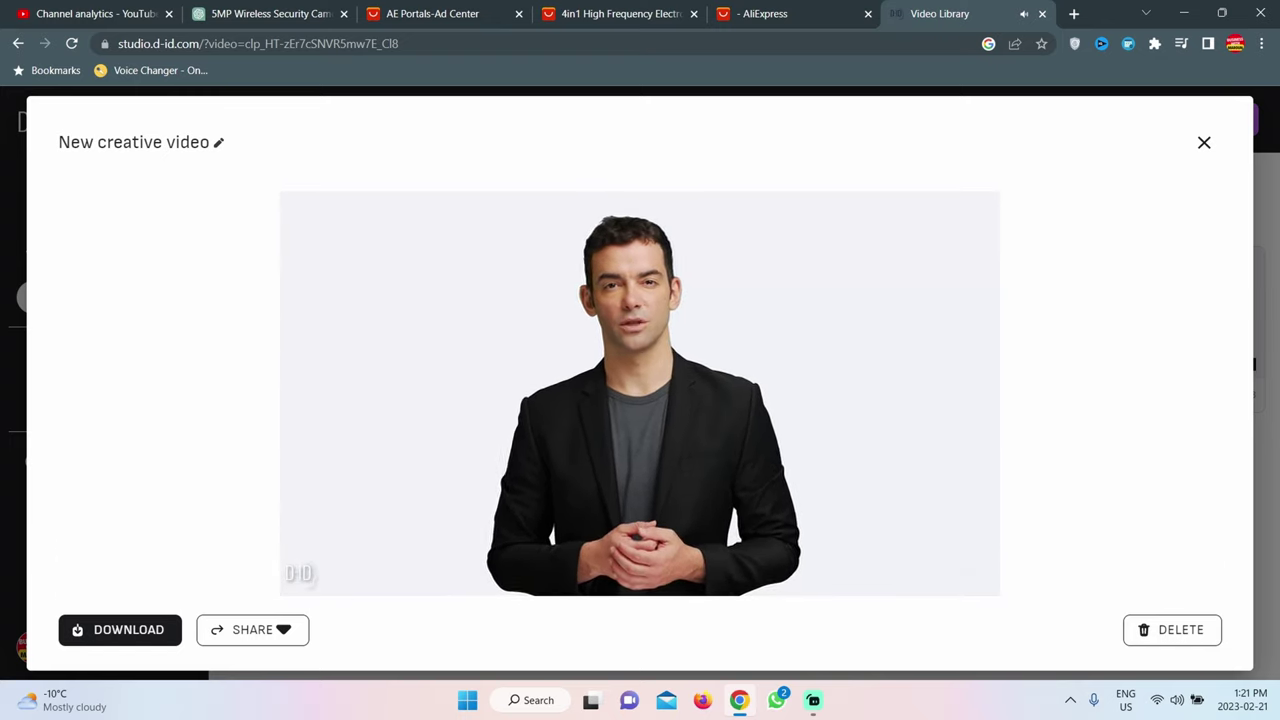
pyautogui.moveTo(192, 539)
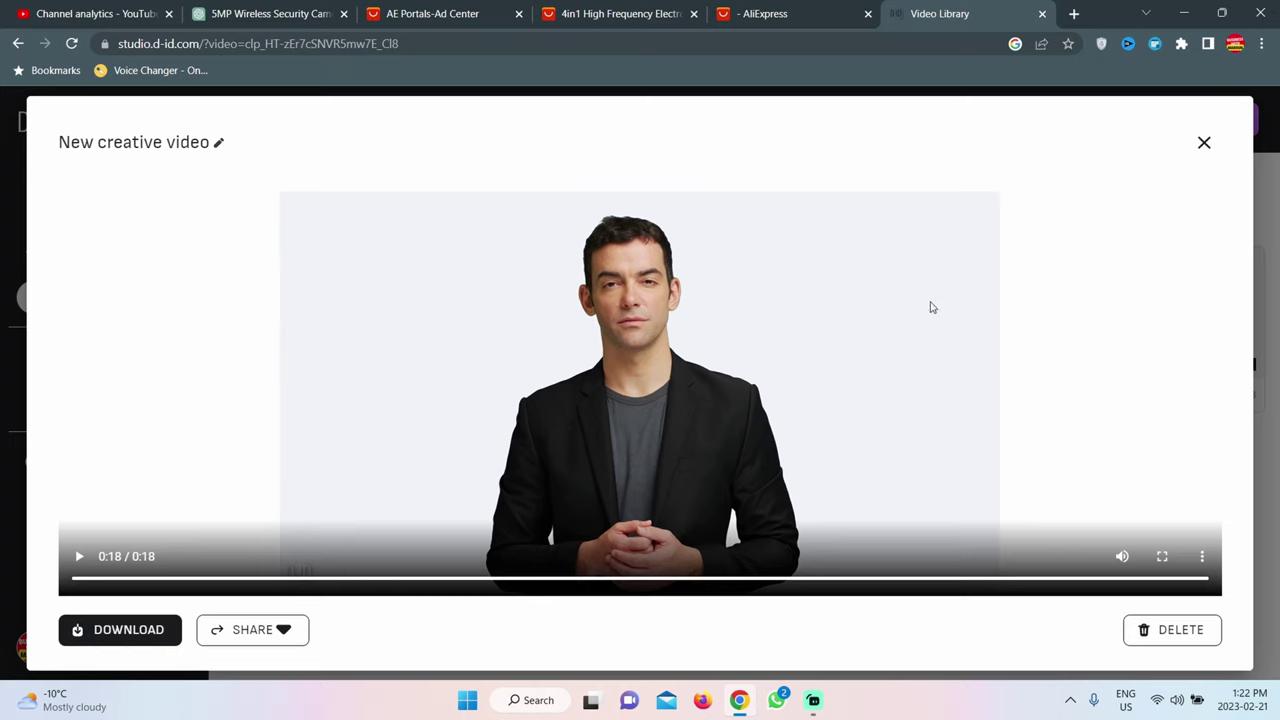
pyautogui.click(130, 629)
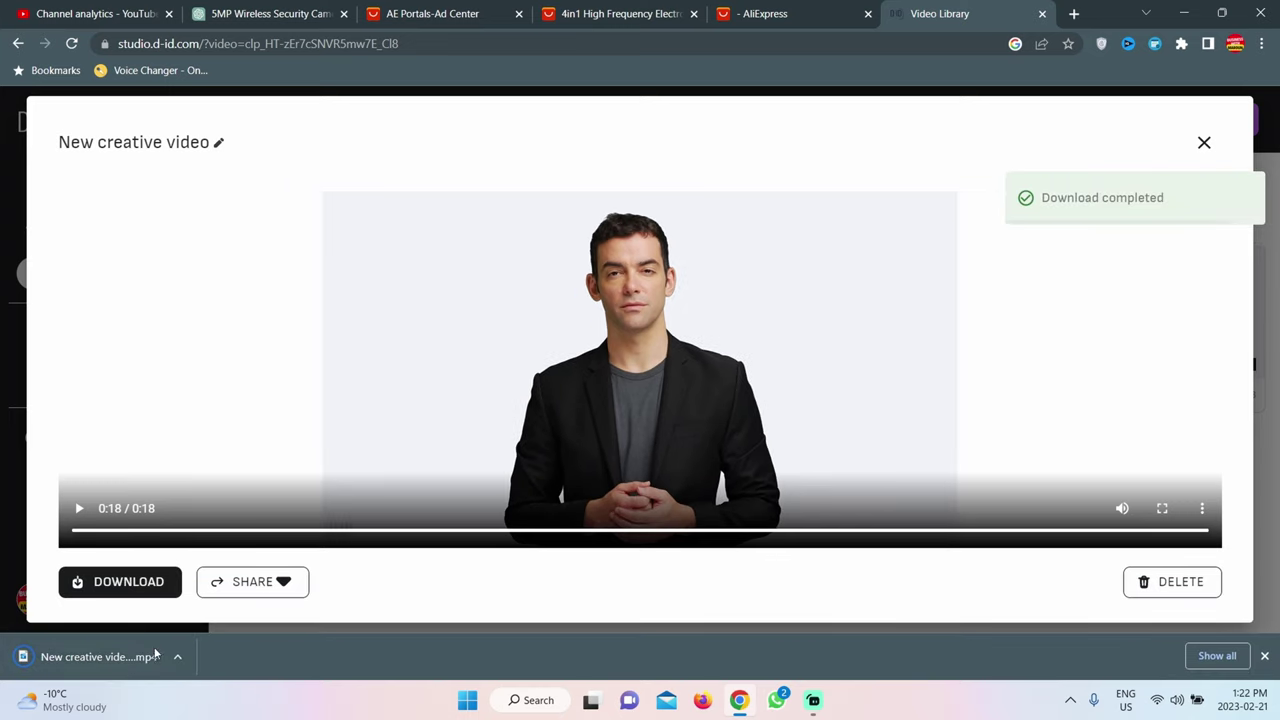
# - Open the Clipchamp video editor and create a new video from scratch
pyautogui.click(467, 700)
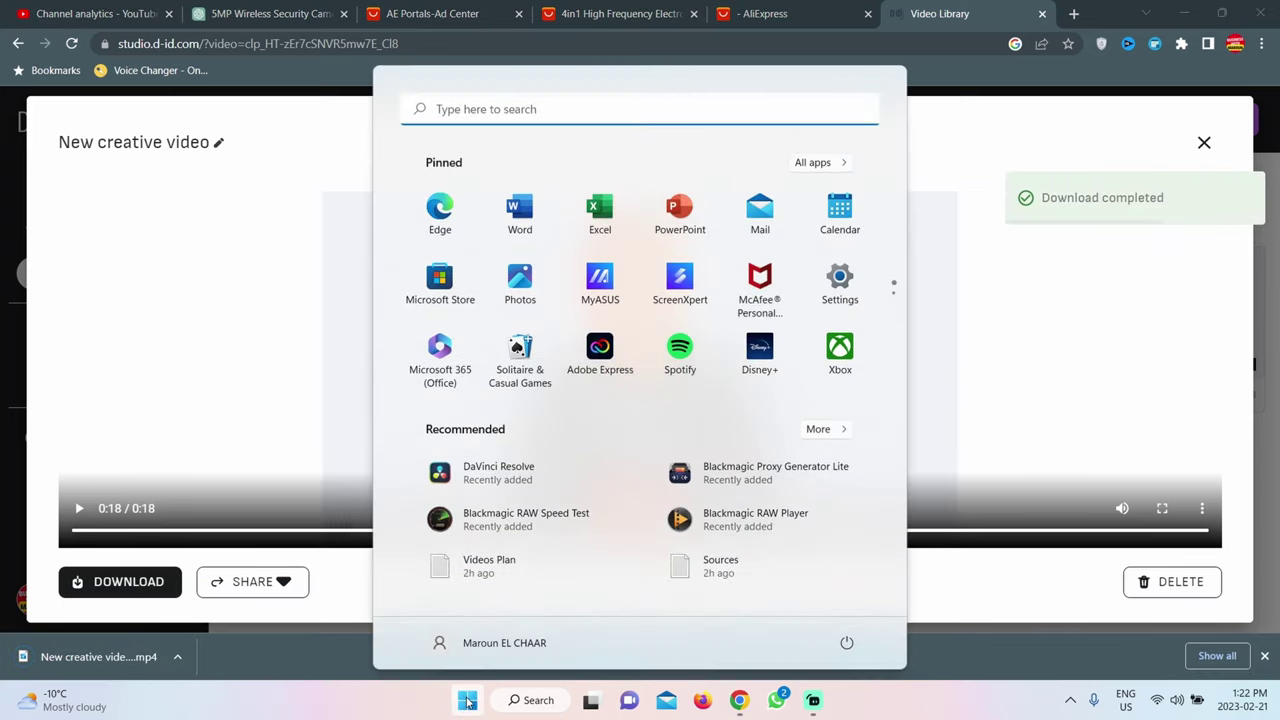
pyautogui.write('clip')
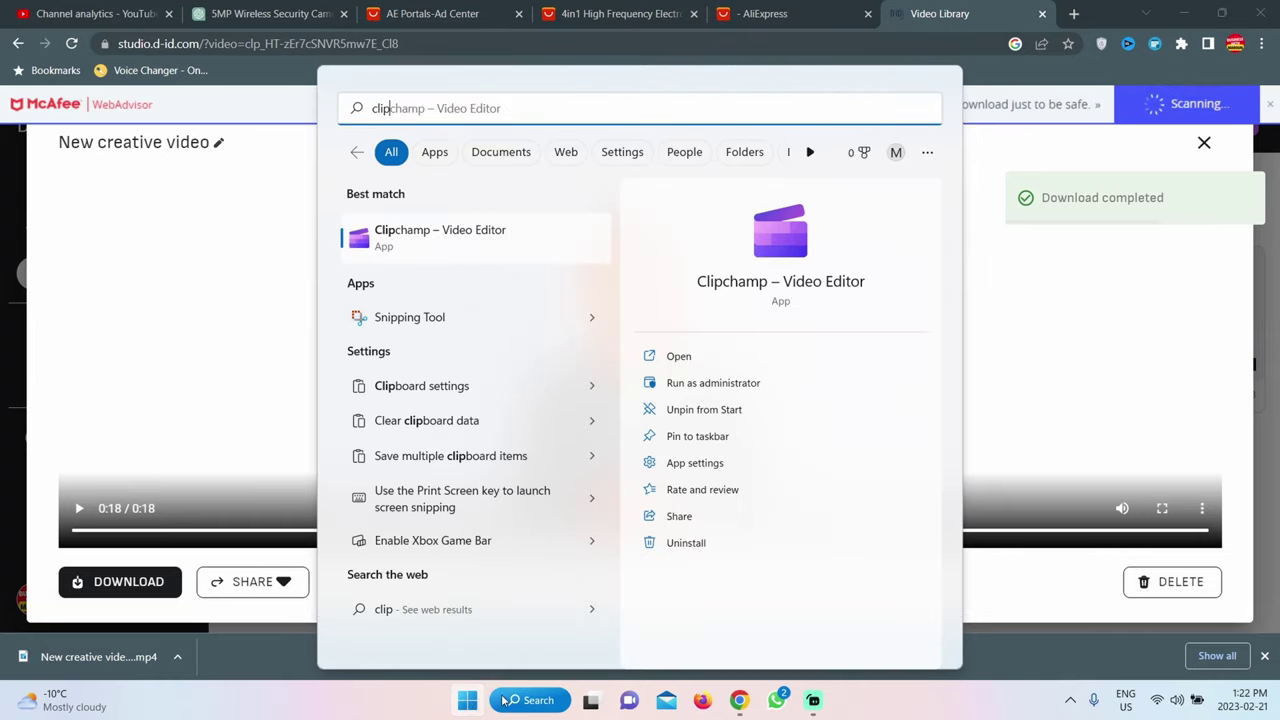
pyautogui.click(455, 248)
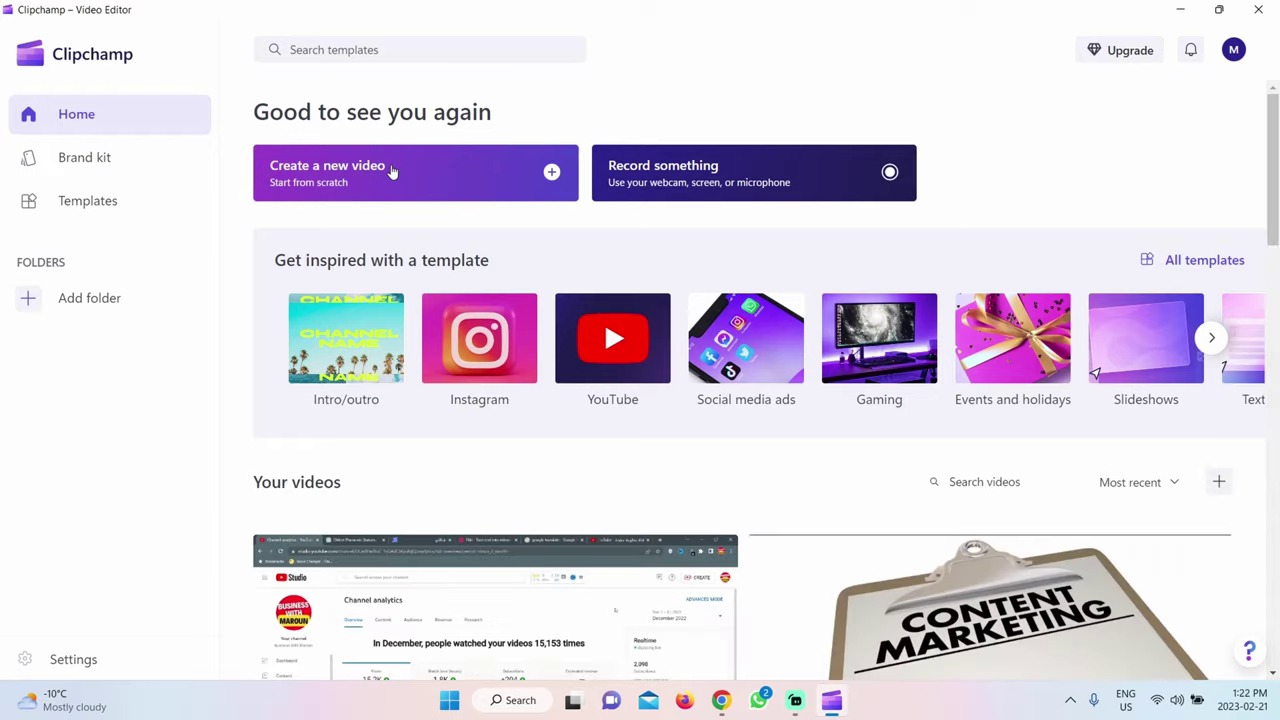
pyautogui.click(392, 171)
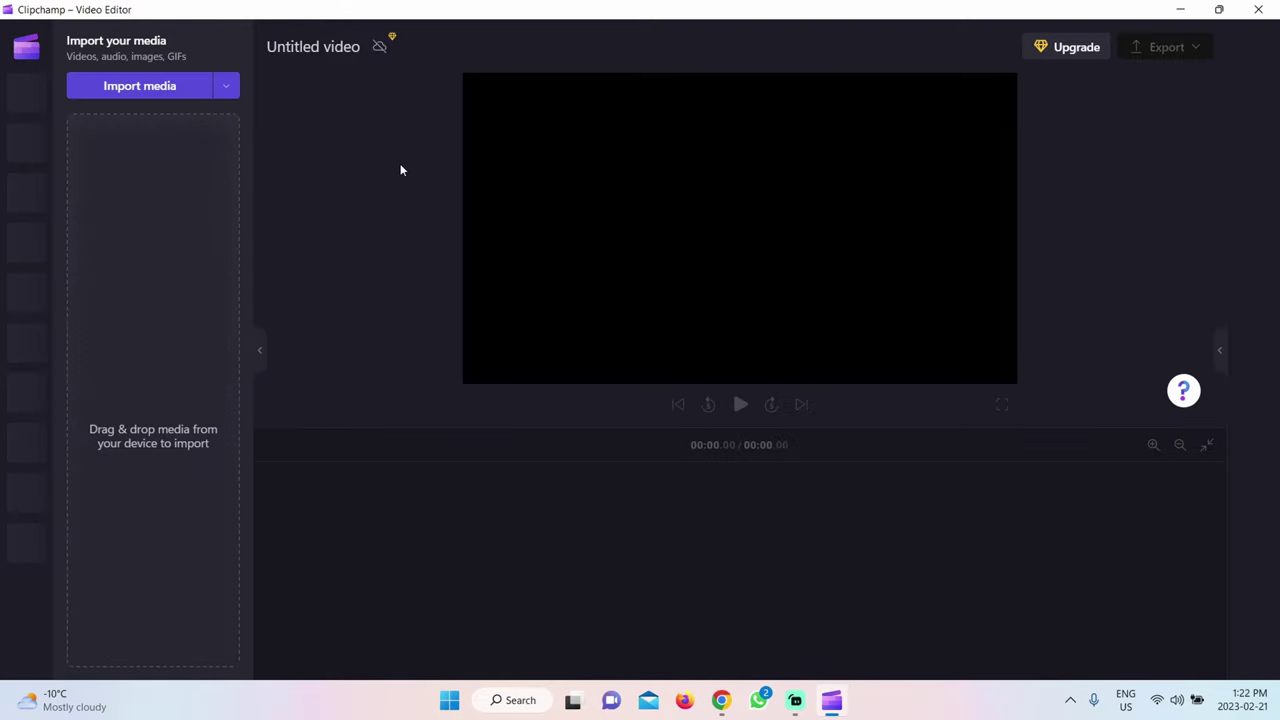
# - Import the presenter video New creative video (1).mp4 from Downloads and place it at the start of the timeline
pyautogui.click(170, 89)
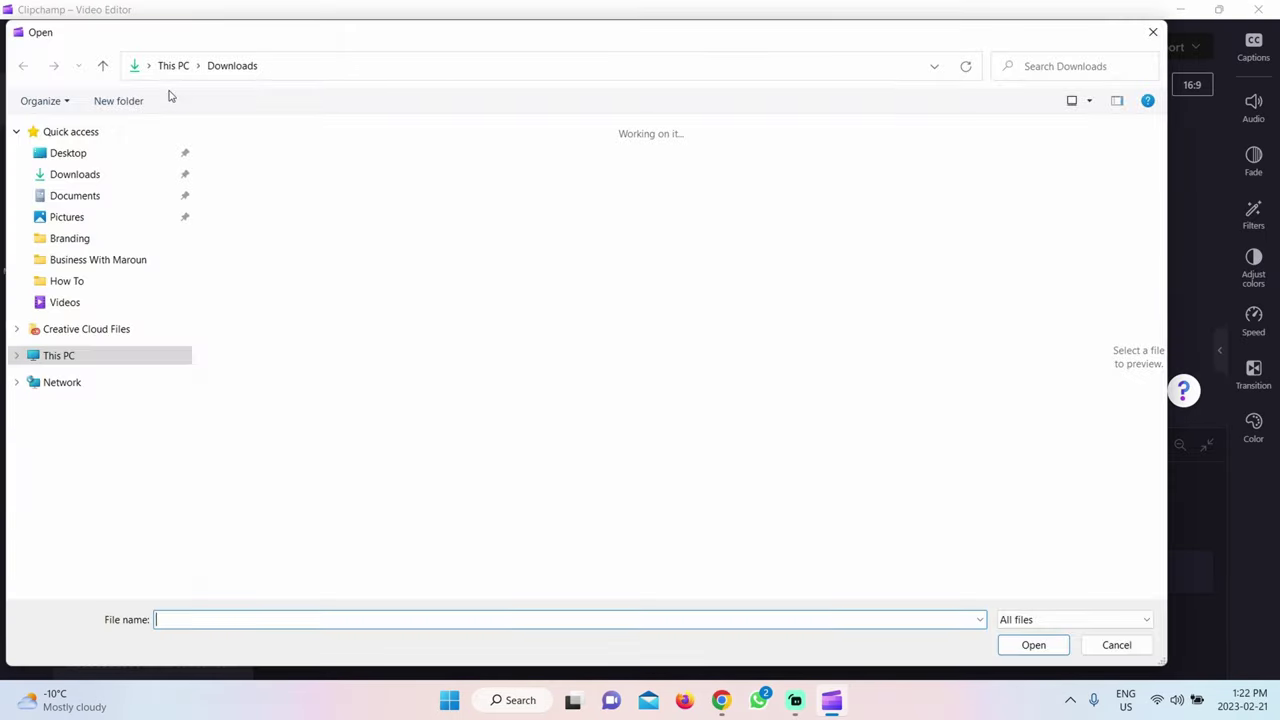
pyautogui.doubleClick(253, 188)
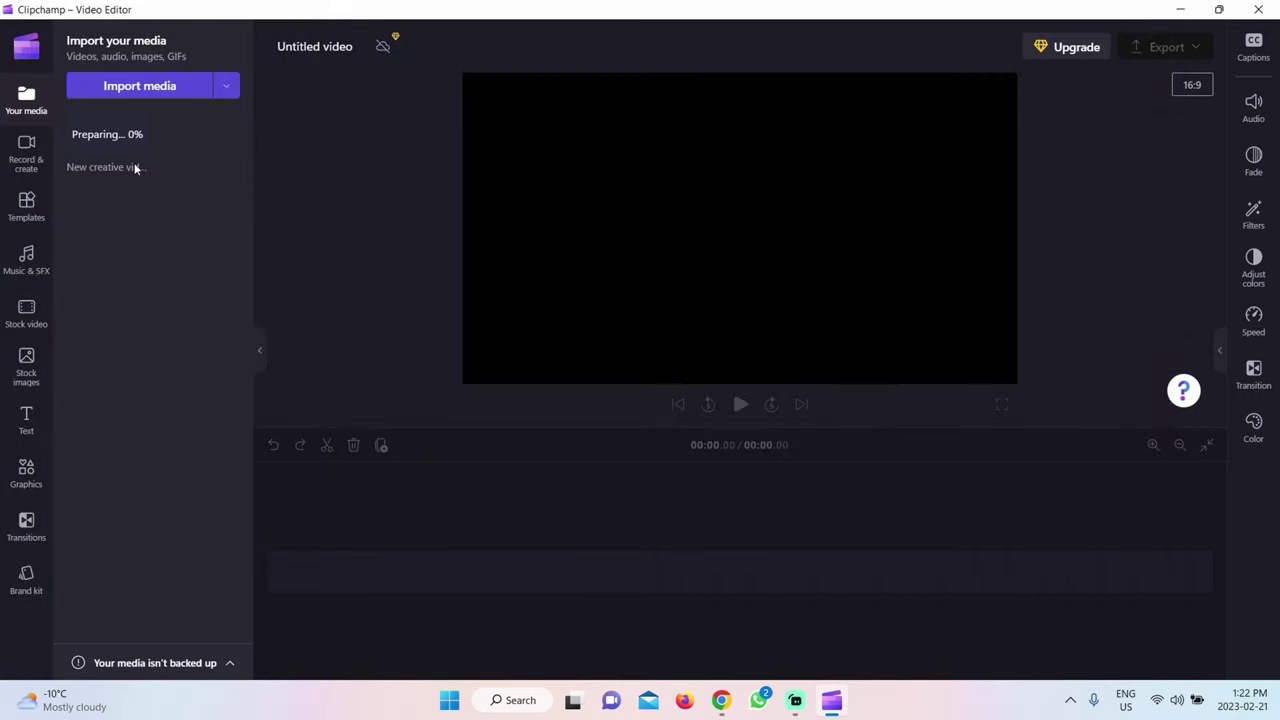
pyautogui.moveTo(135, 168); pyautogui.dragTo(294, 578)
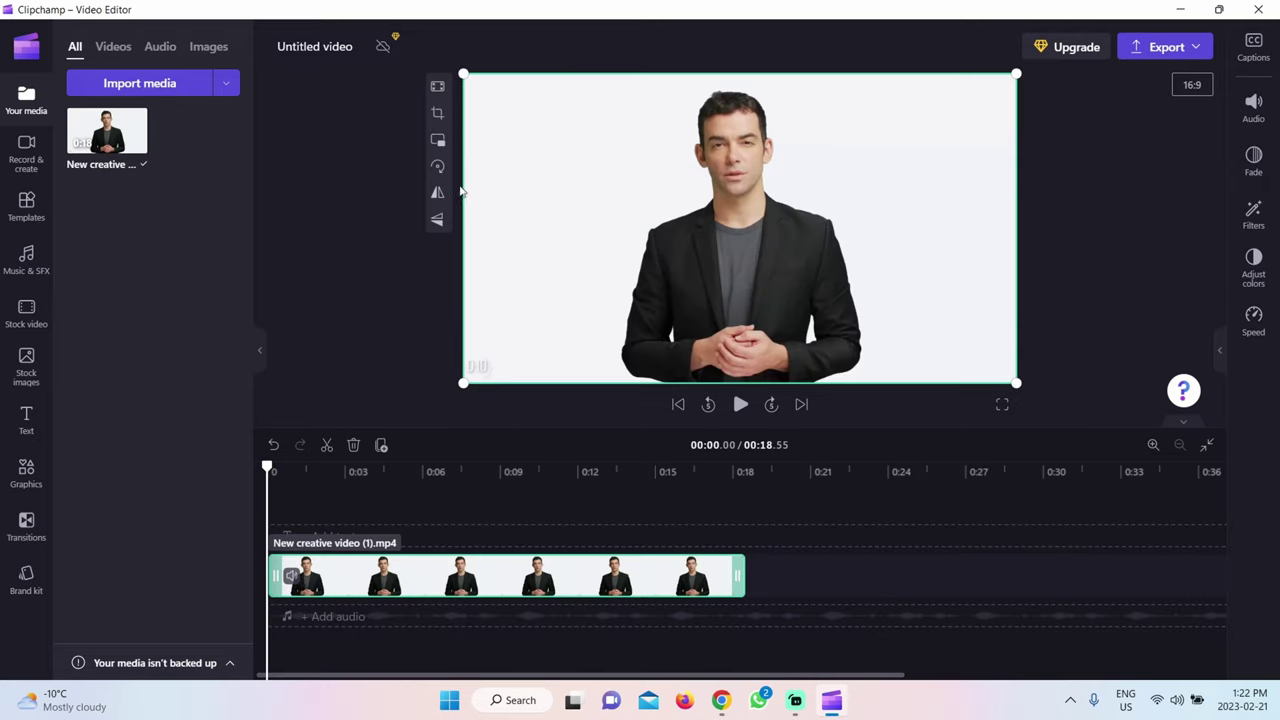
# - Crop the watermark strip off the bottom of the presenter clip and enlarge the clip to fill the frame
pyautogui.click(437, 113)
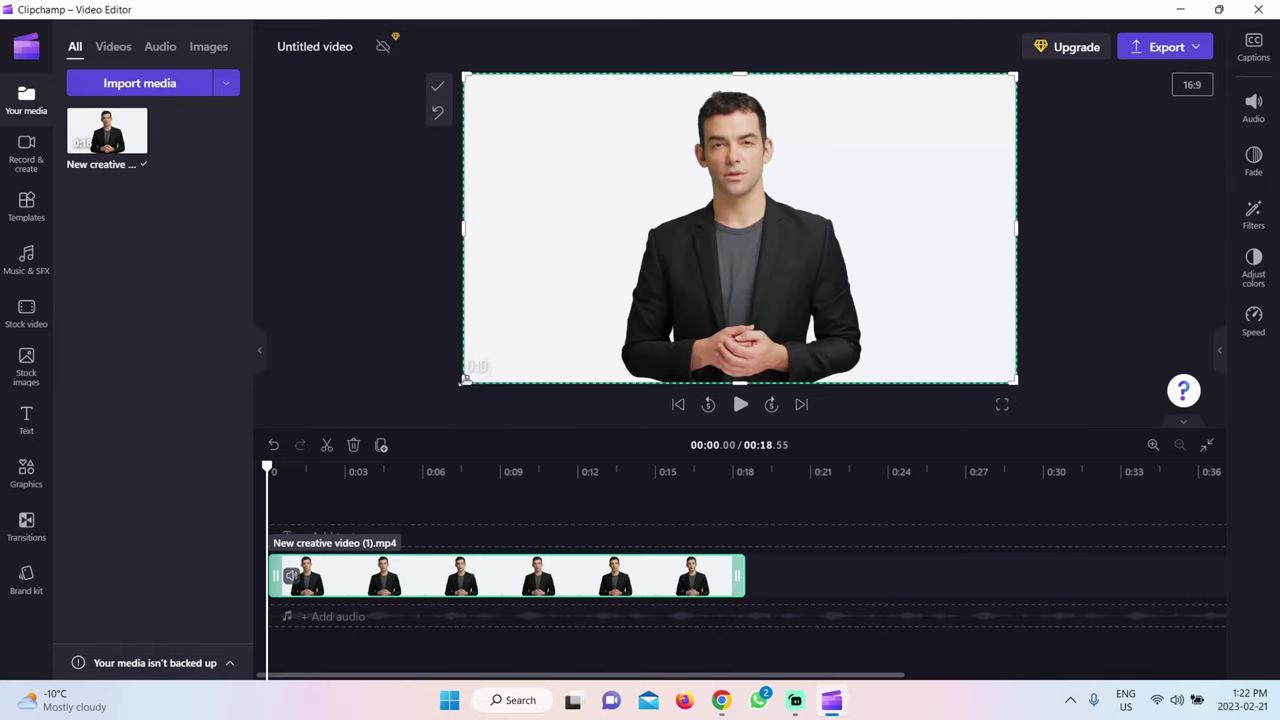
pyautogui.moveTo(465, 380); pyautogui.dragTo(458, 347)
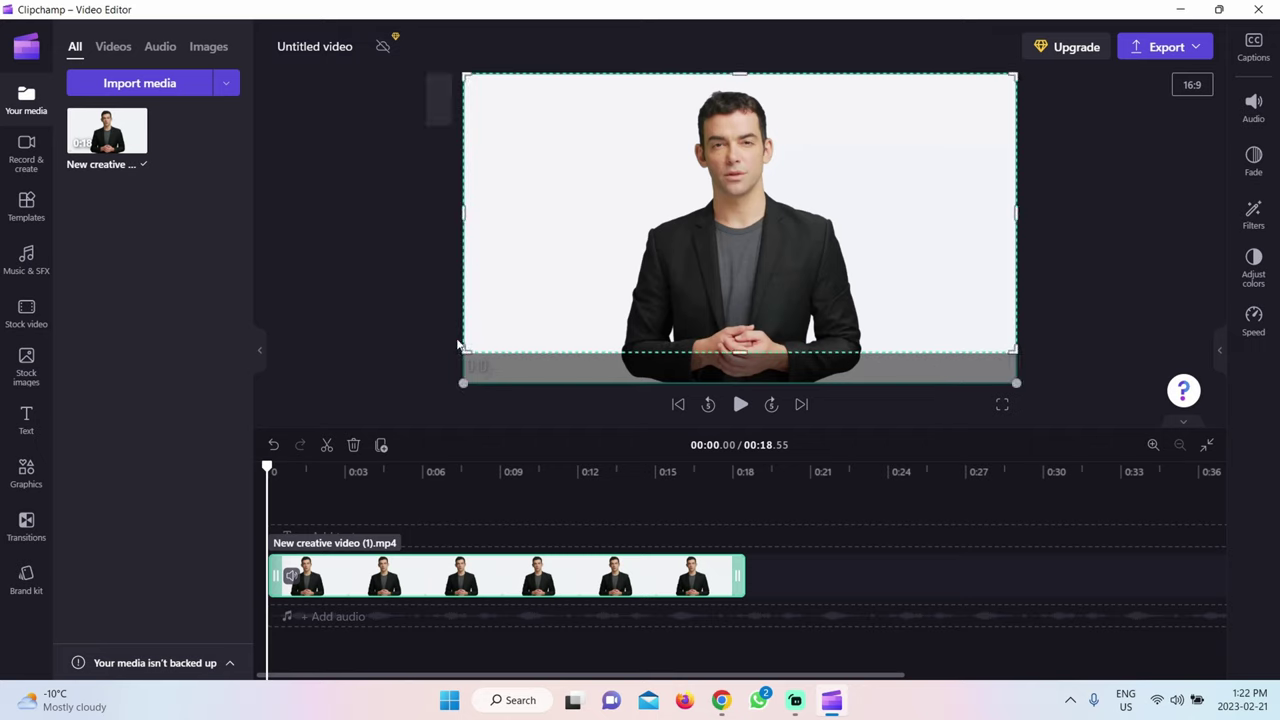
pyautogui.click(439, 88)
pyautogui.moveTo(620, 199); pyautogui.dragTo(621, 210)
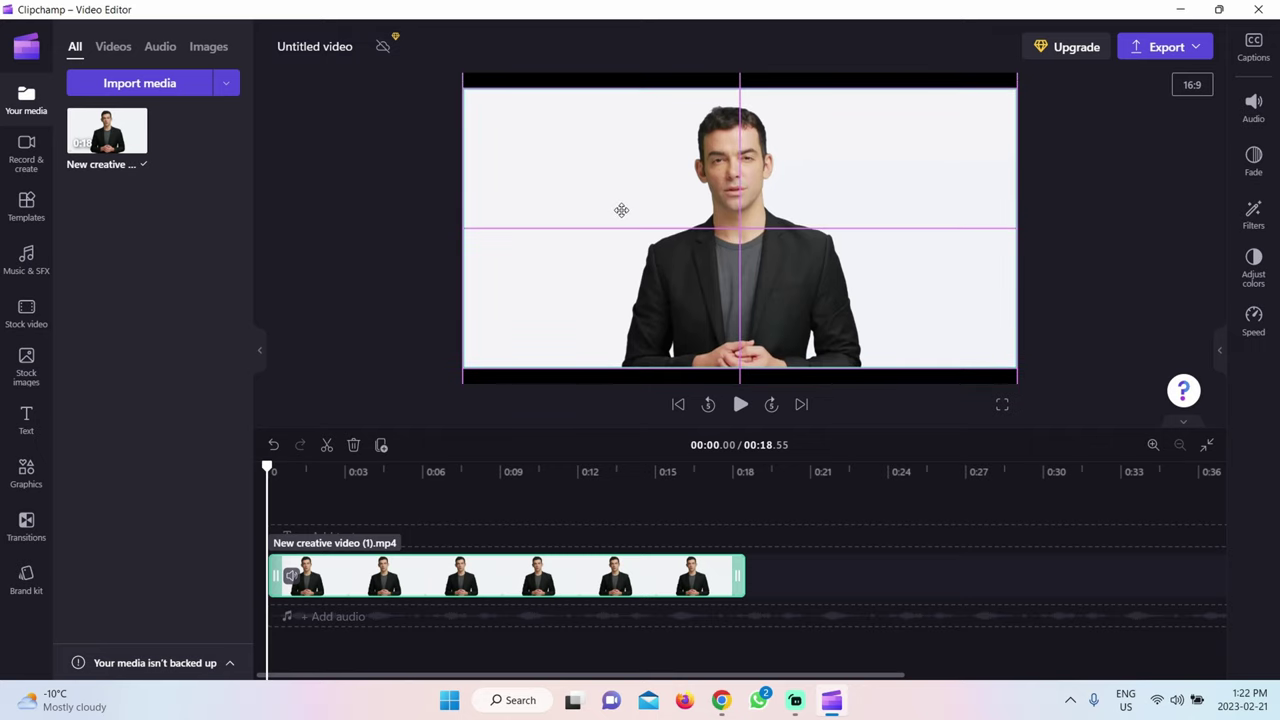
pyautogui.moveTo(464, 88); pyautogui.dragTo(434, 65)
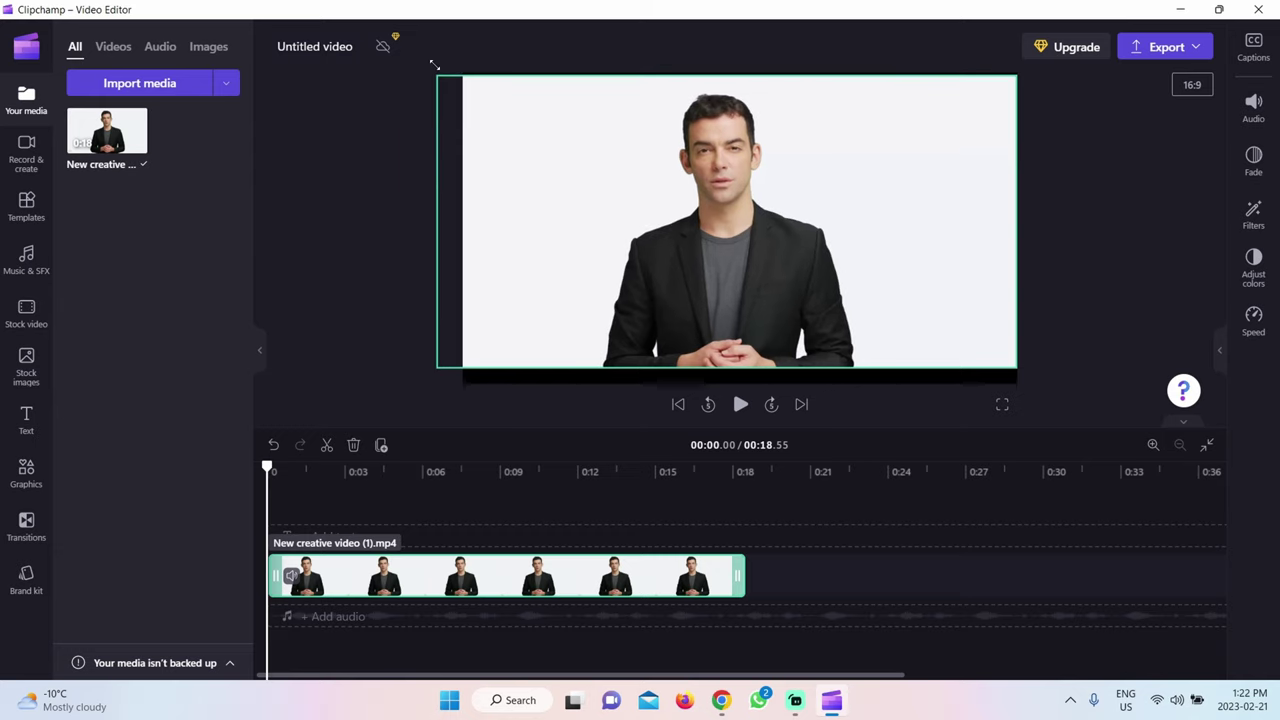
pyautogui.moveTo(1015, 369); pyautogui.dragTo(1046, 386)
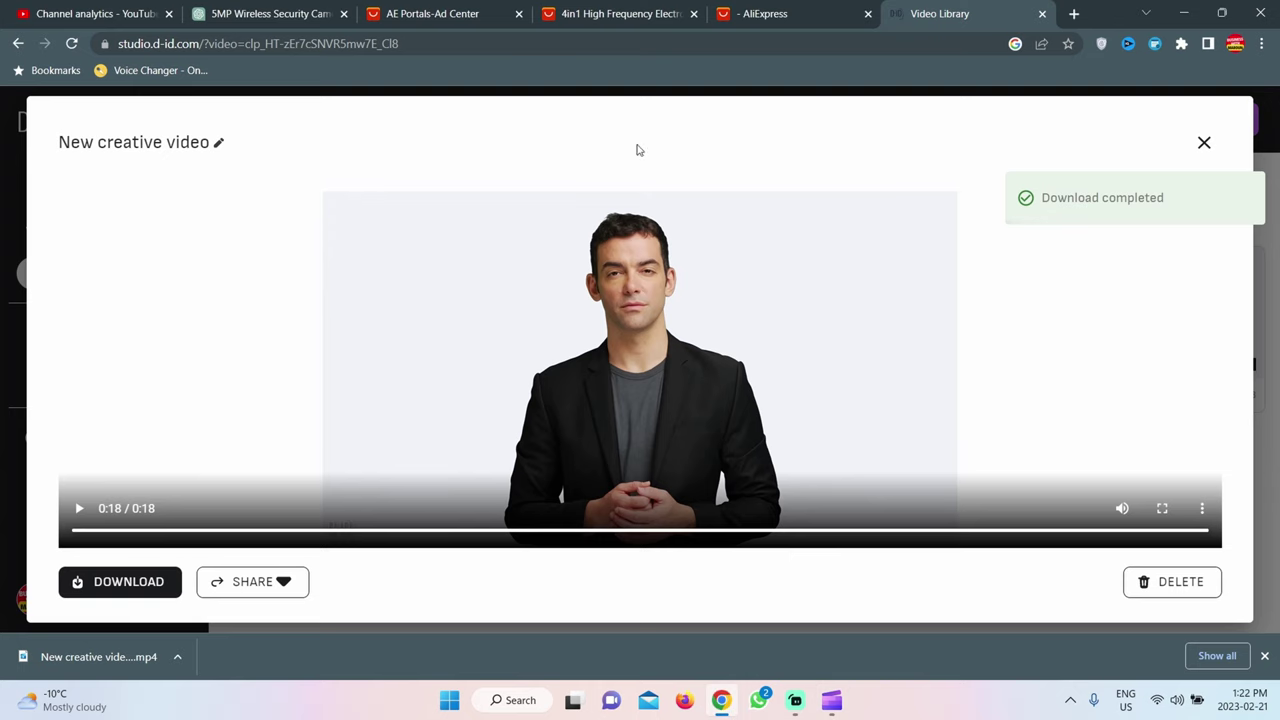
# - In the AliExpress Portals Ad Center, open the promotion details of the 4in1 High Frequency Electrode Wand and download all its pictures
pyautogui.click(452, 14)
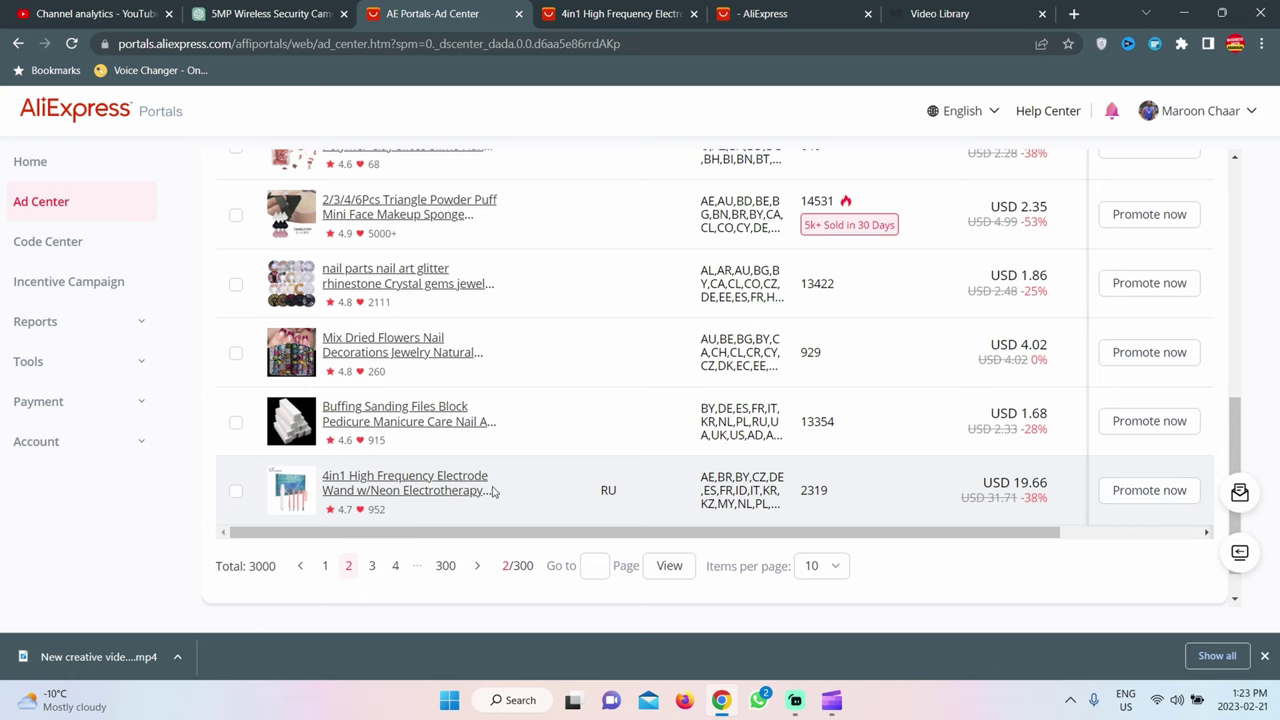
pyautogui.click(1143, 494)
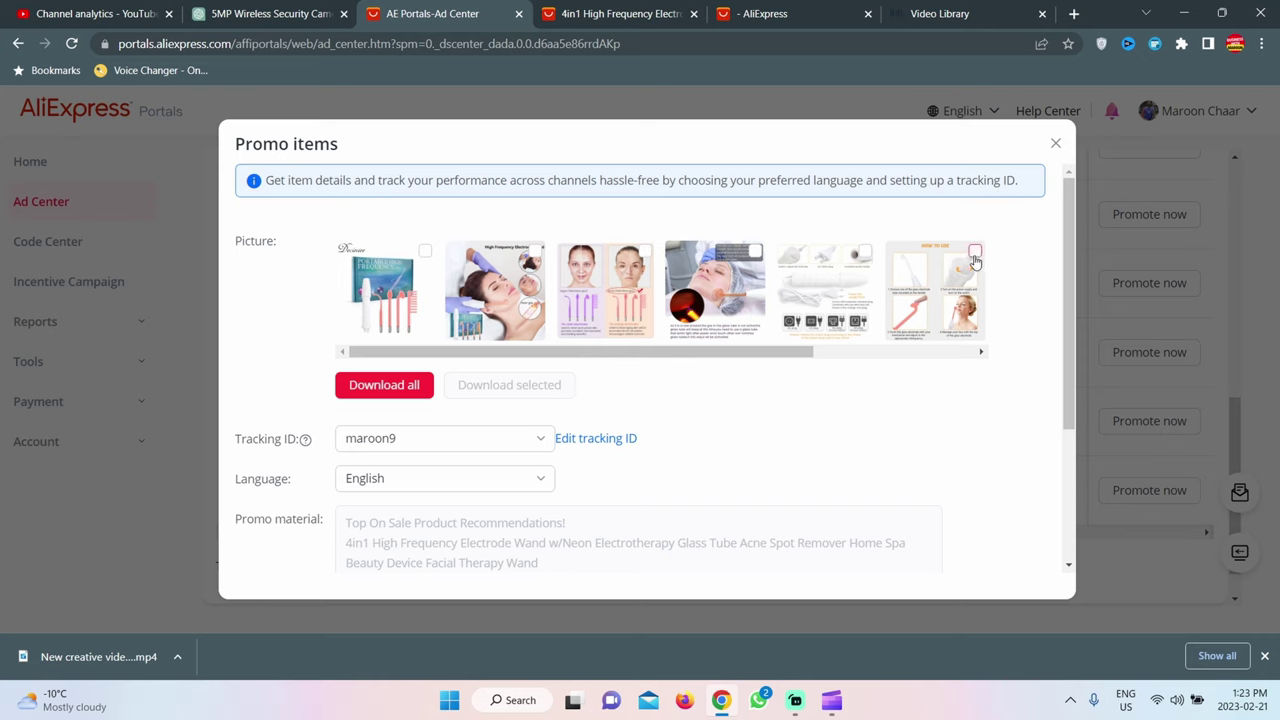
pyautogui.click(405, 389)
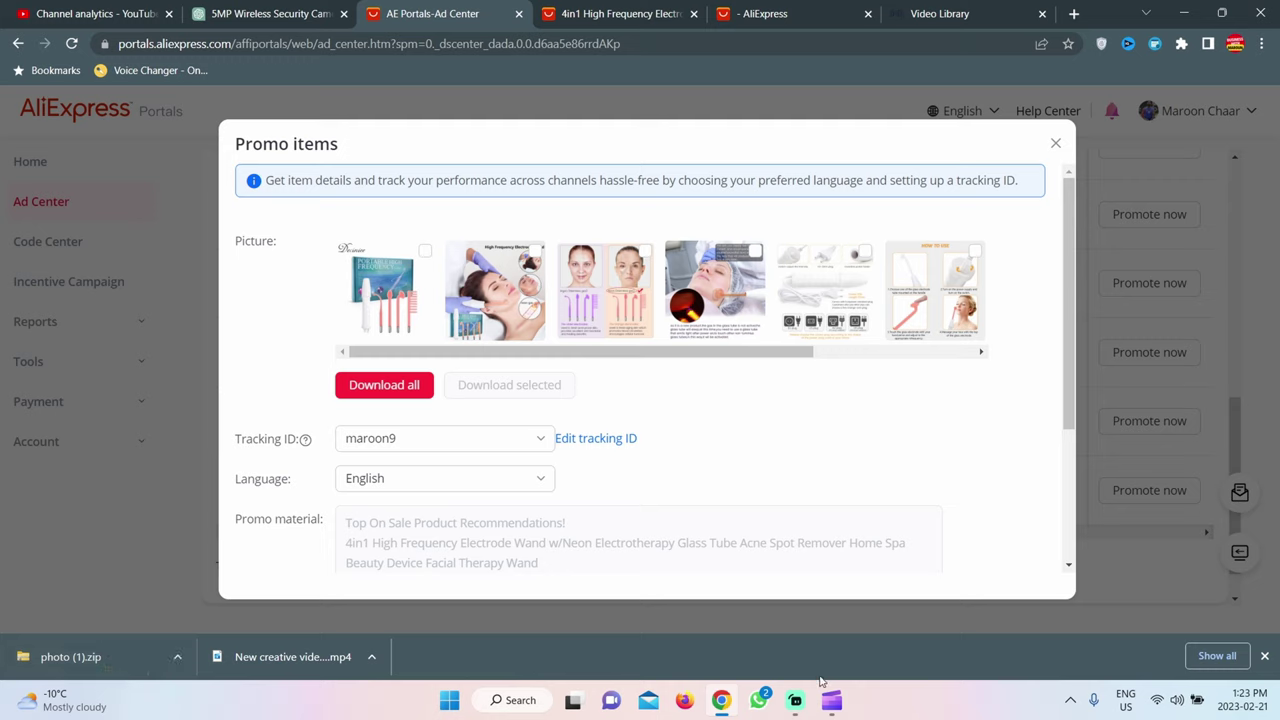
# - In File Explorer, extract photo (1).zip within Downloads and copy all the extracted product pictures to the desktop
pyautogui.click(450, 701)
pyautogui.write('fil')
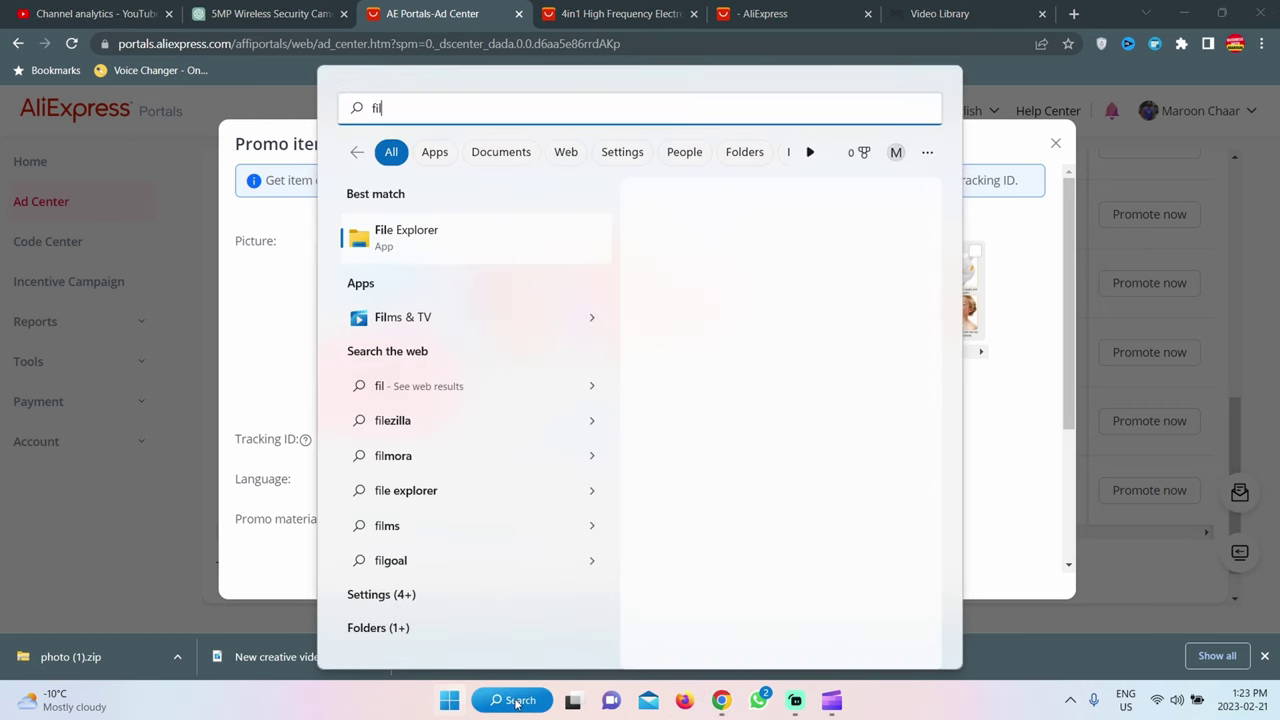
pyautogui.click(436, 238)
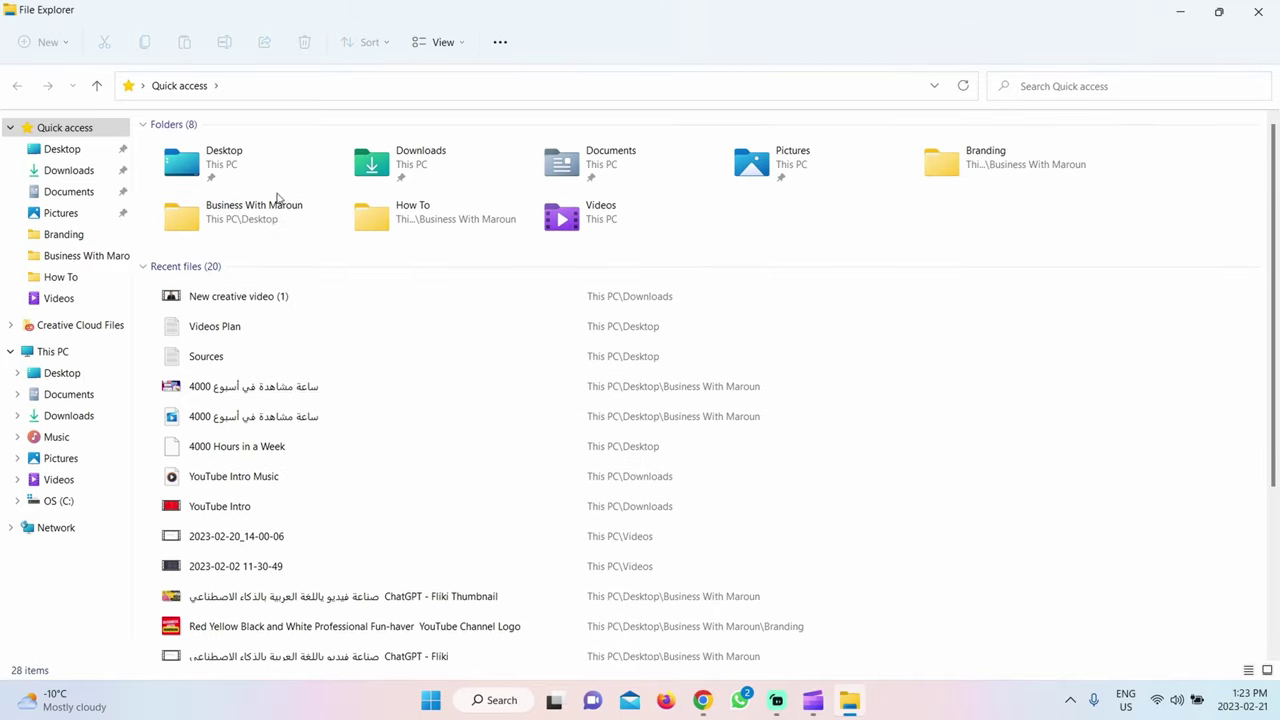
pyautogui.click(80, 171)
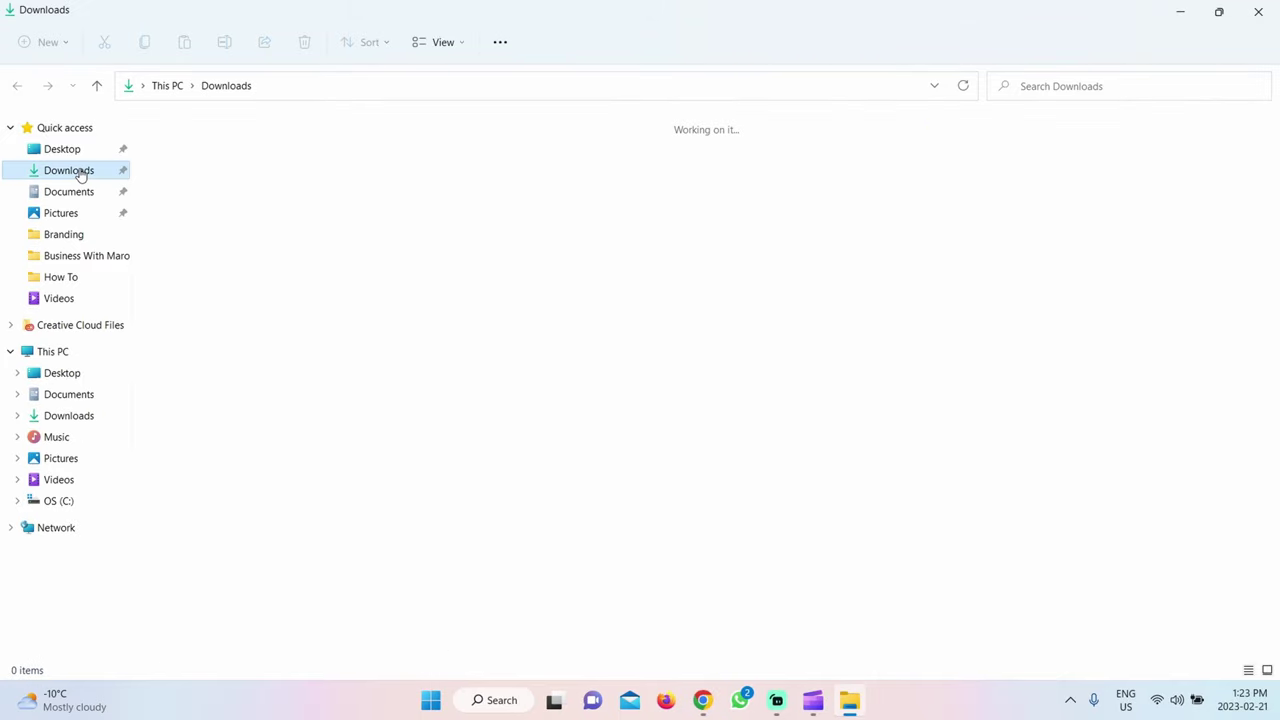
pyautogui.click(236, 241)
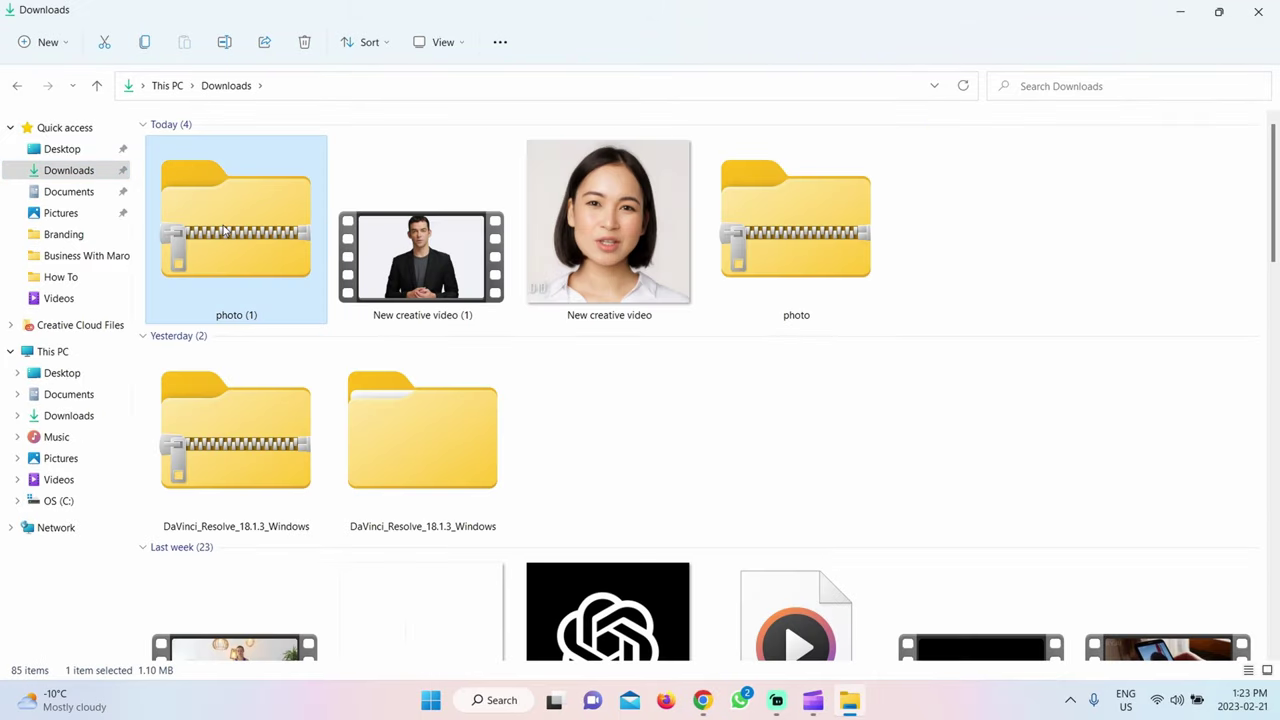
pyautogui.rightClick(240, 242)
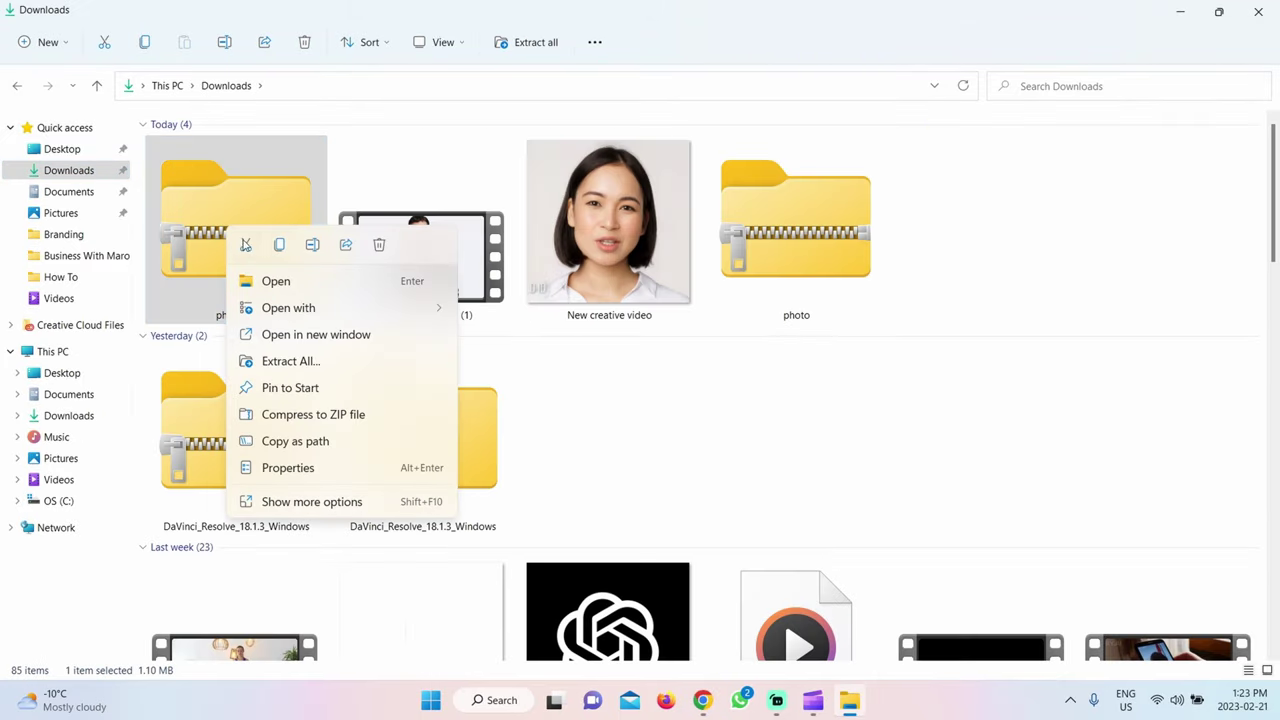
pyautogui.click(300, 361)
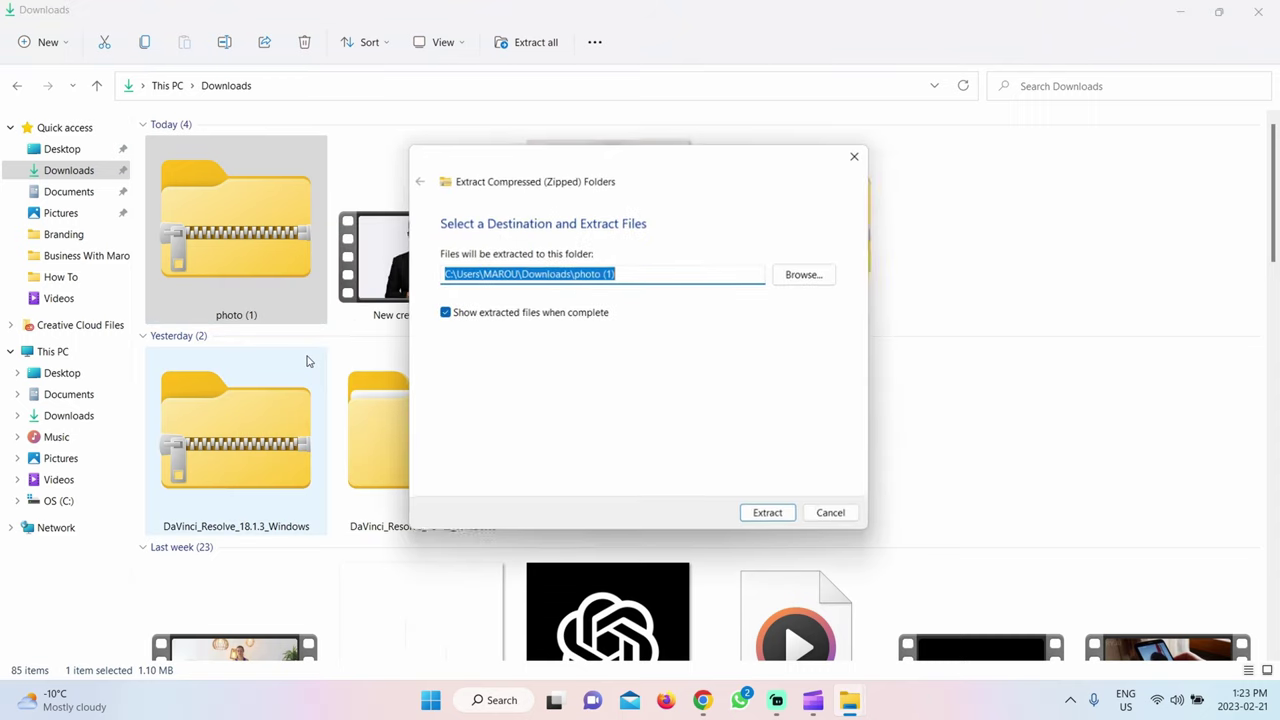
pyautogui.click(775, 518)
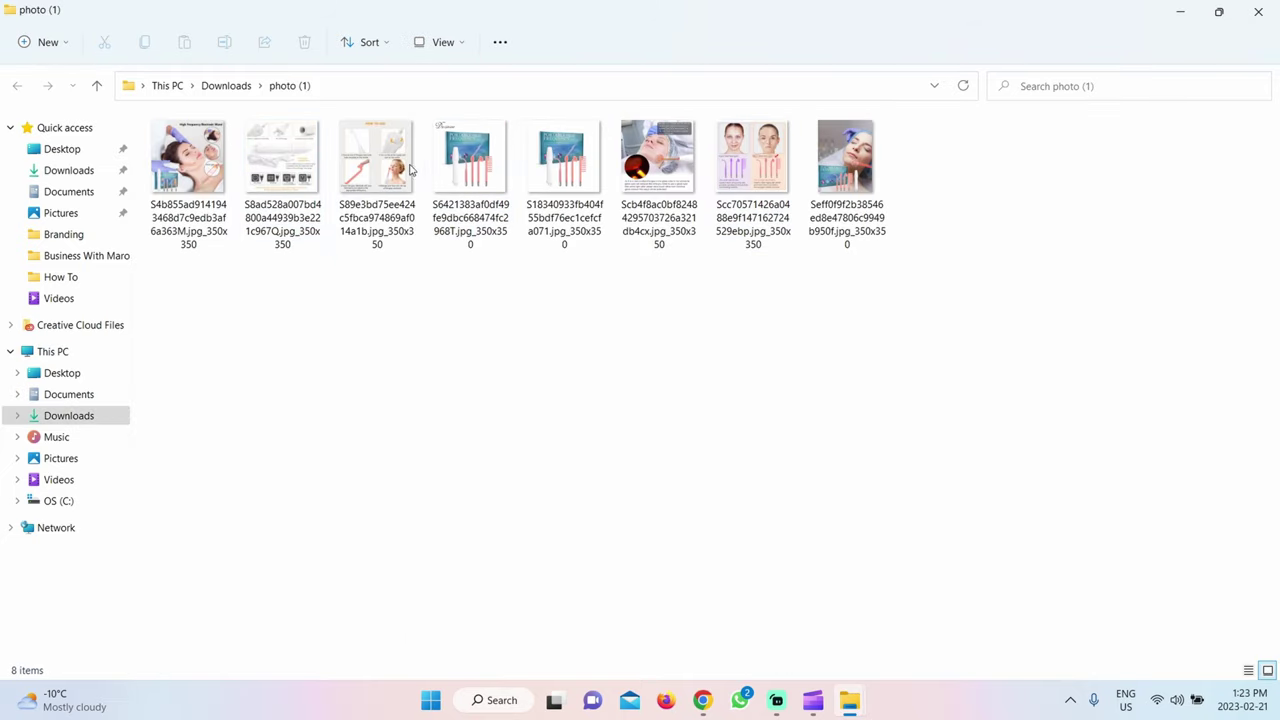
pyautogui.hotkey('ctrl', 'a')
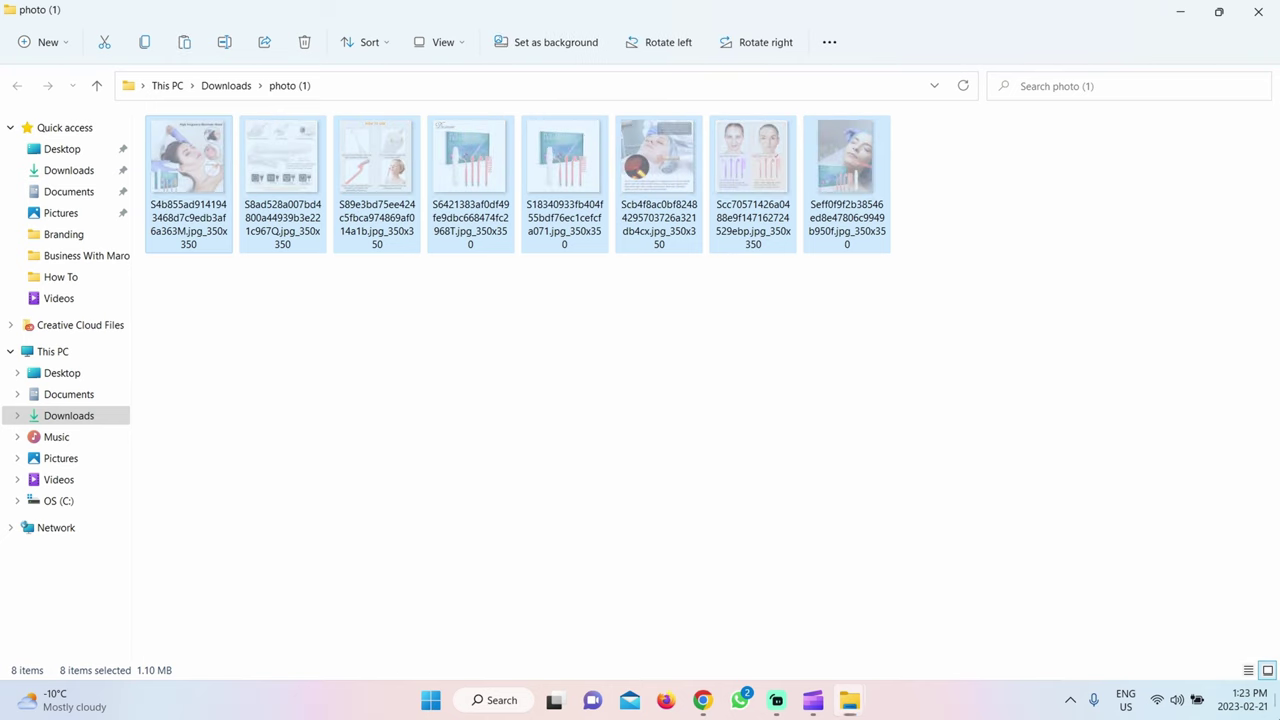
pyautogui.press('super+d')
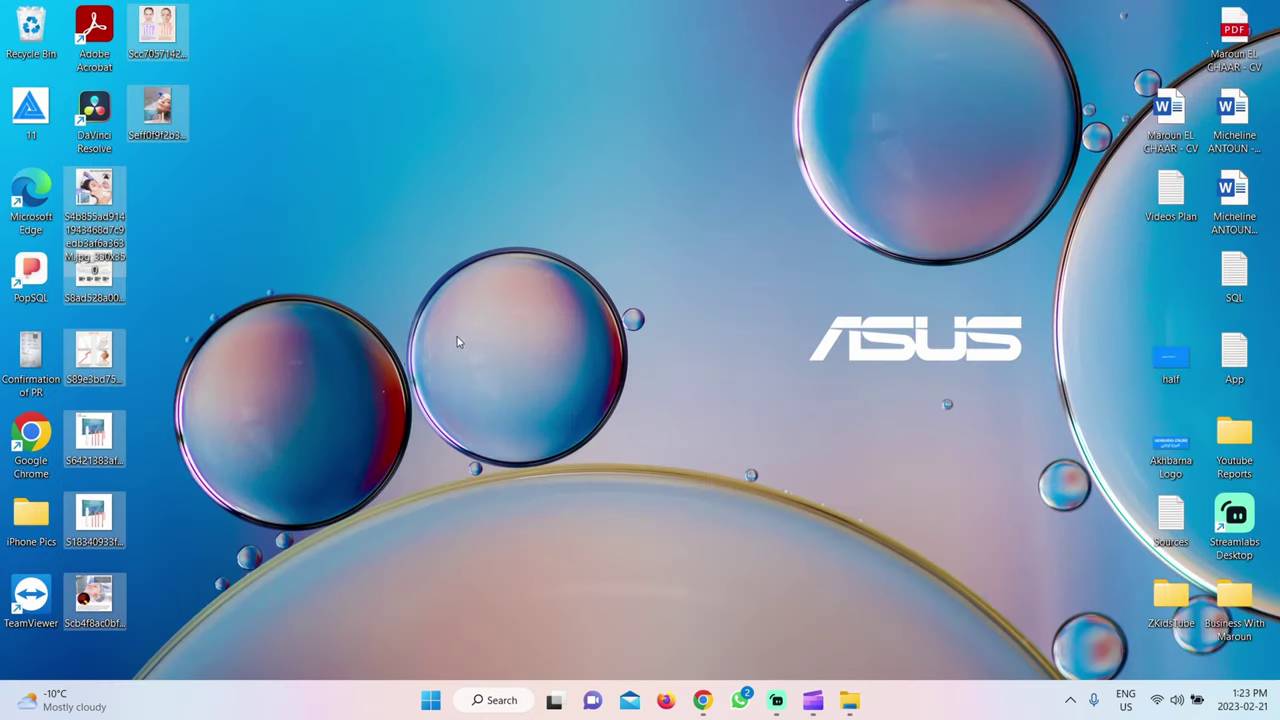
# - Back in Clipchamp, play the presenter clip to about 8.91 s, split it there and move the second part to about 20 s
pyautogui.click(813, 703)
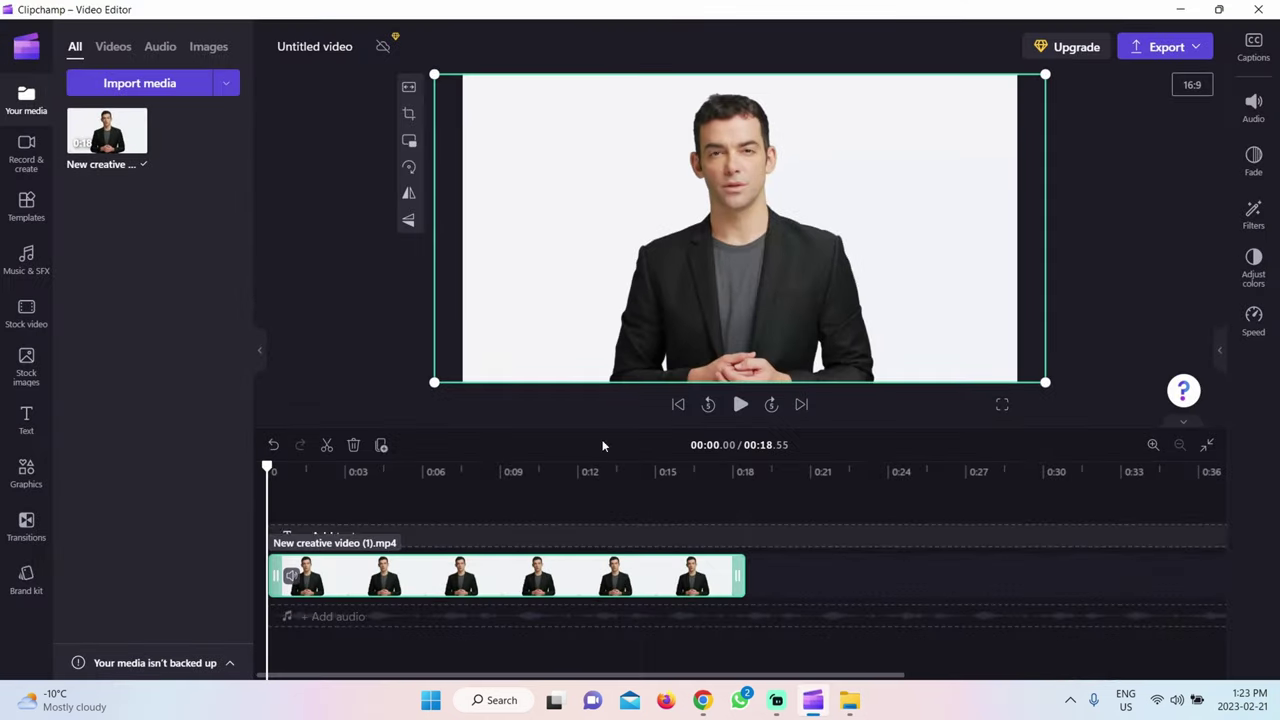
pyautogui.click(740, 405)
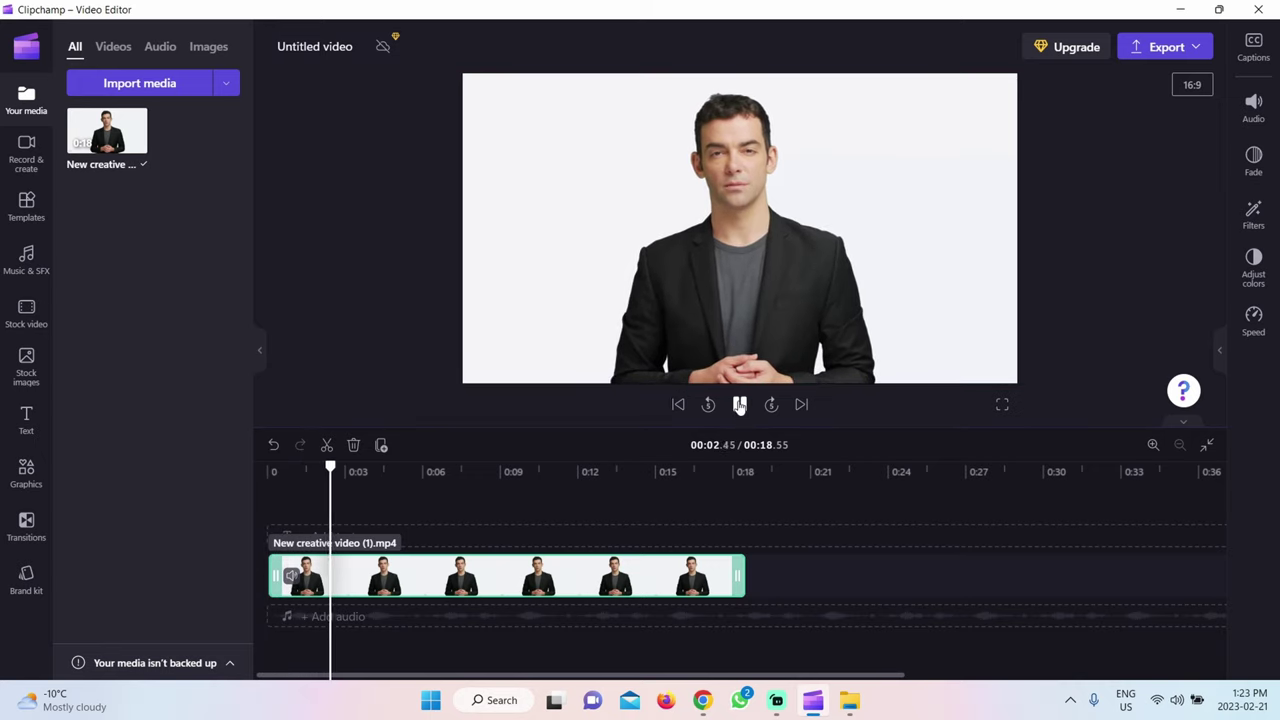
pyautogui.click(740, 404)
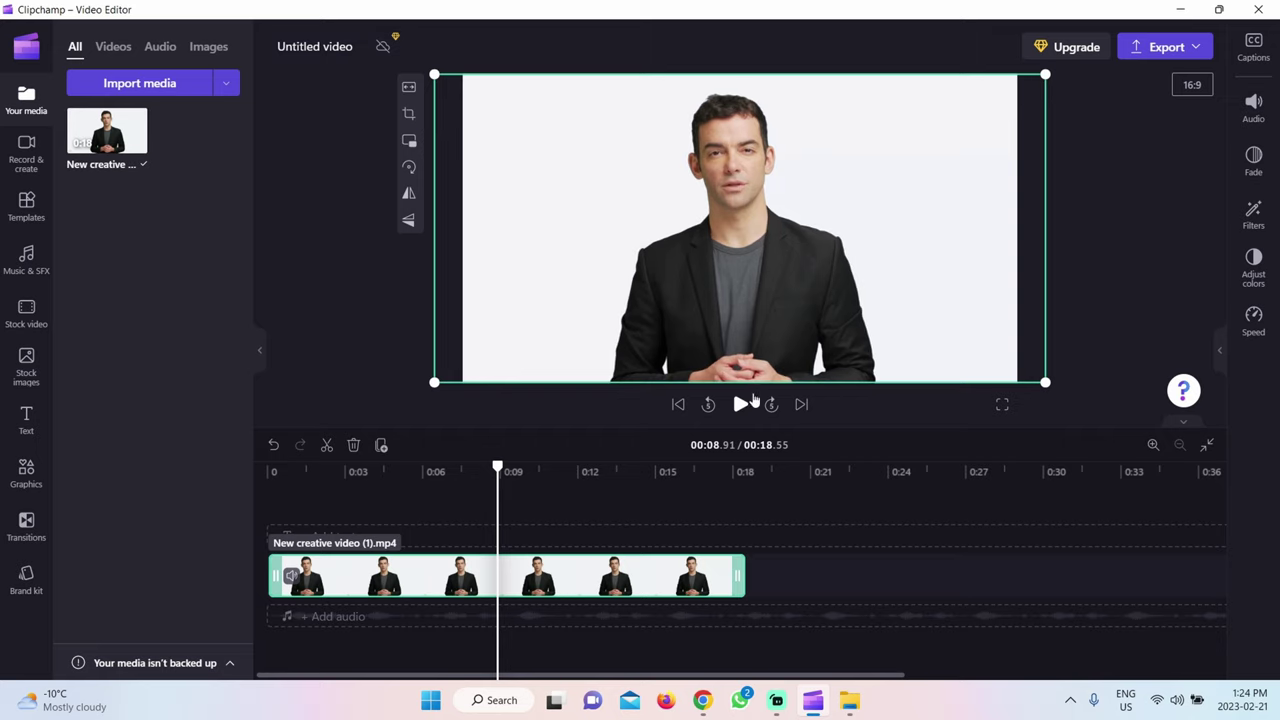
pyautogui.click(327, 446)
pyautogui.moveTo(595, 580); pyautogui.dragTo(883, 567)
# - Import the High Frequency Electrode Wand picture from the desktop, insert it after the first presenter part and move the second part directly behind it
pyautogui.click(150, 94)
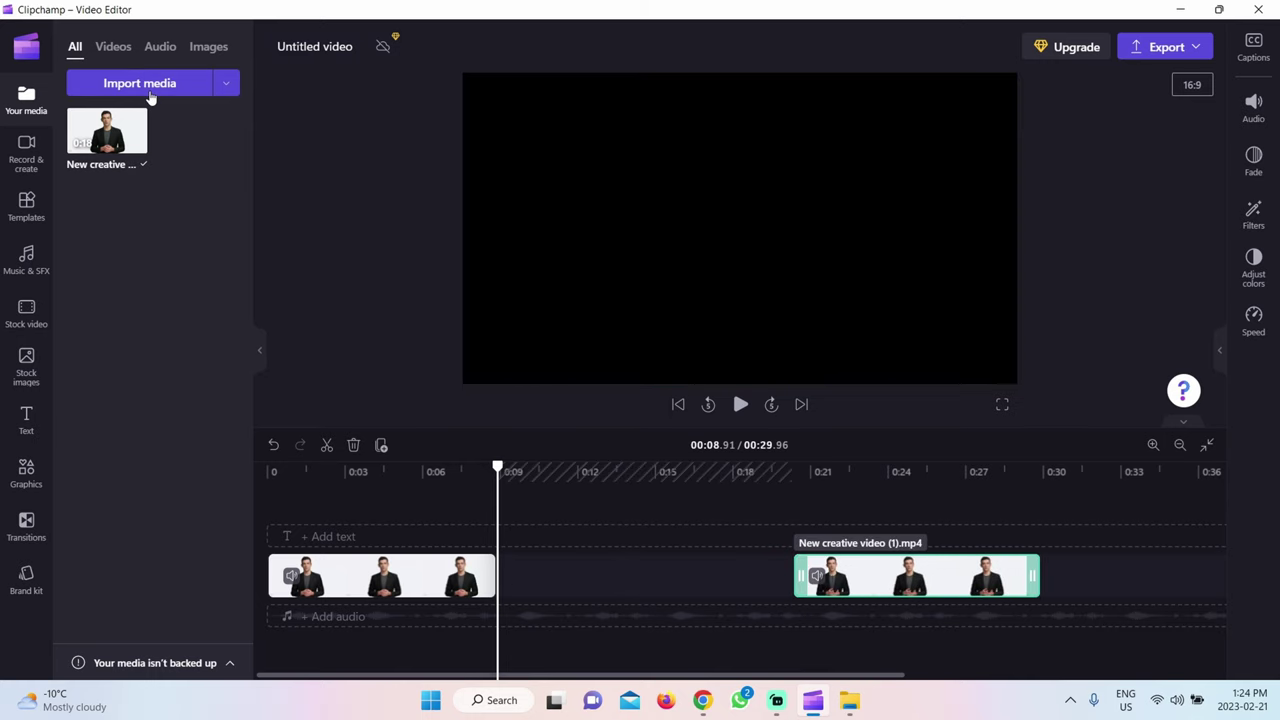
pyautogui.click(88, 157)
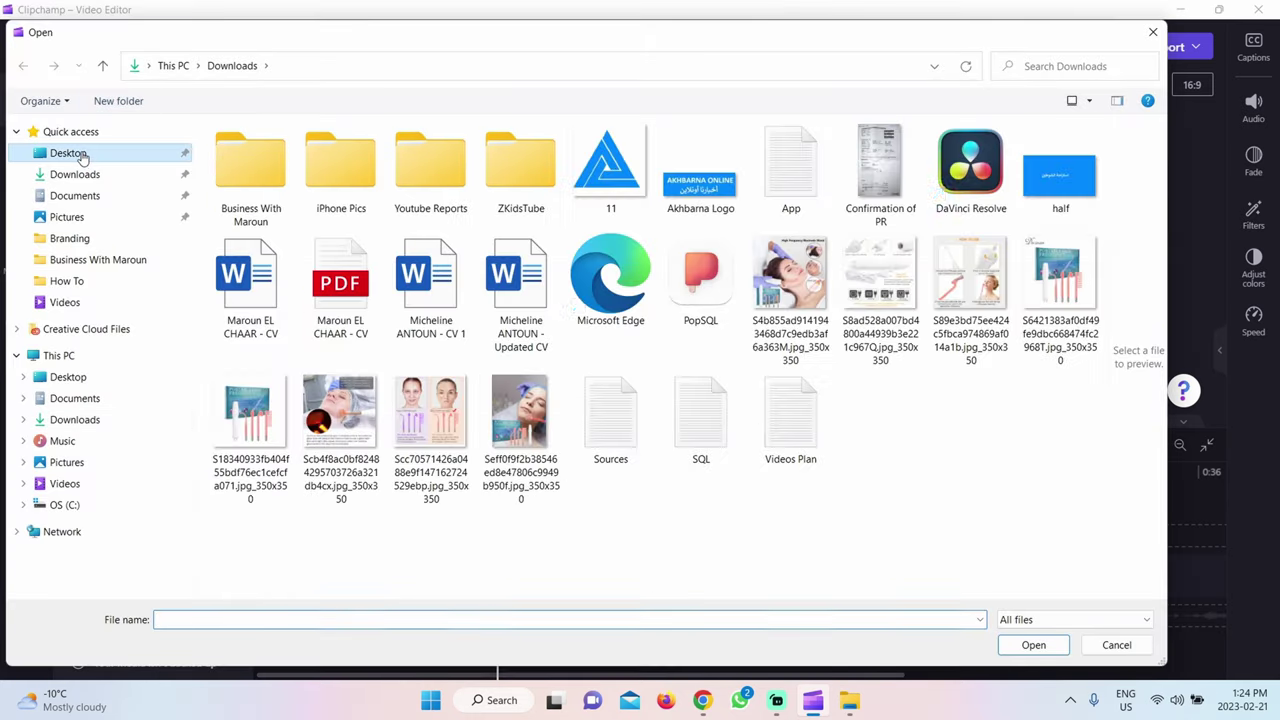
pyautogui.doubleClick(798, 288)
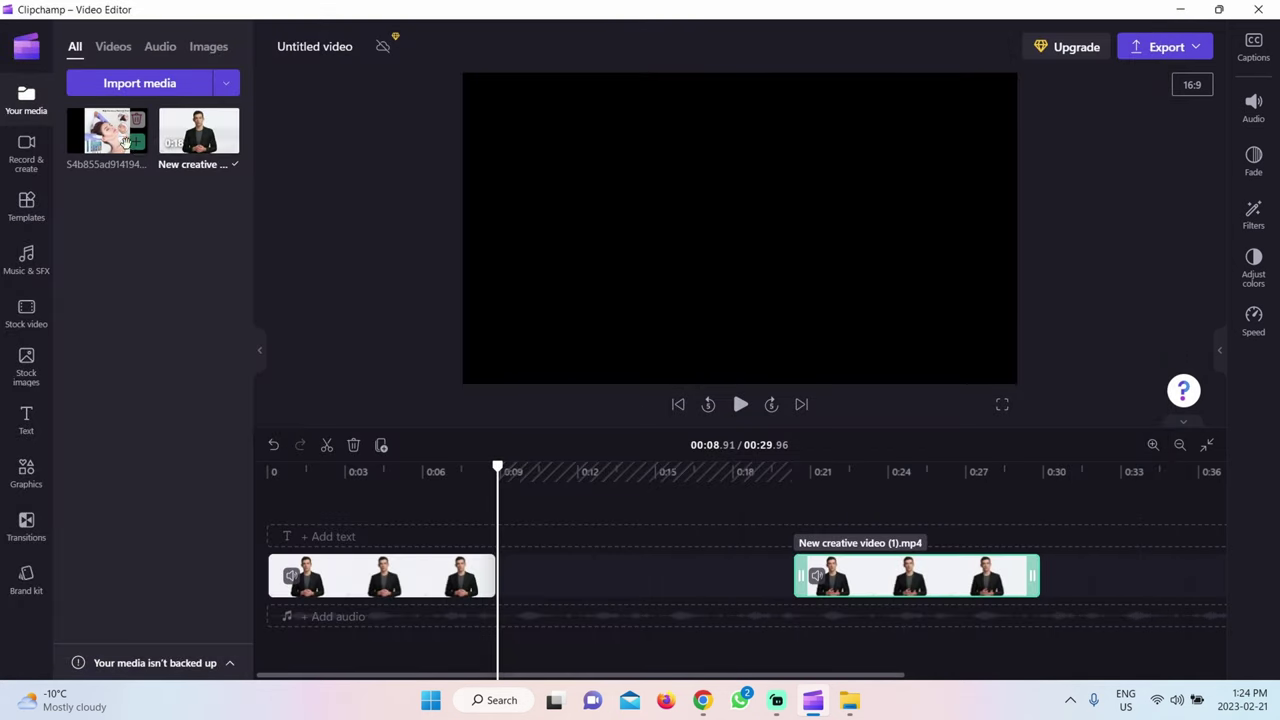
pyautogui.moveTo(130, 140); pyautogui.dragTo(528, 578)
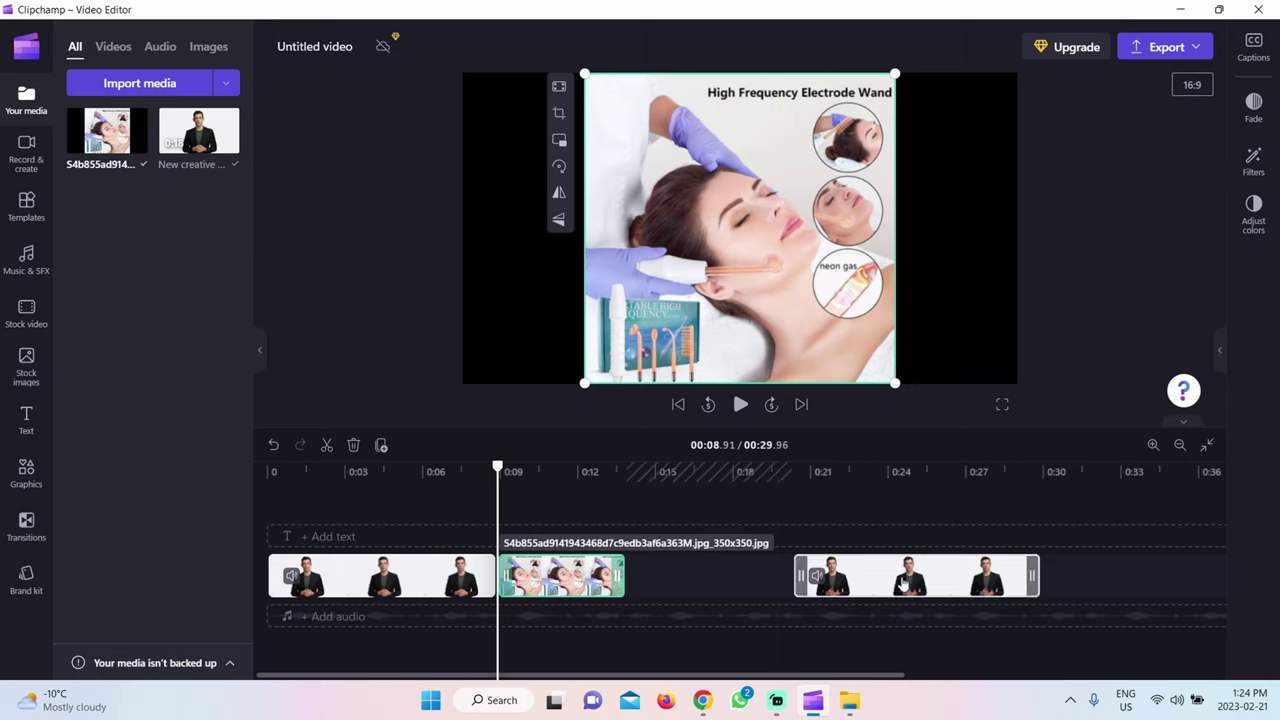
pyautogui.moveTo(903, 585); pyautogui.dragTo(737, 578)
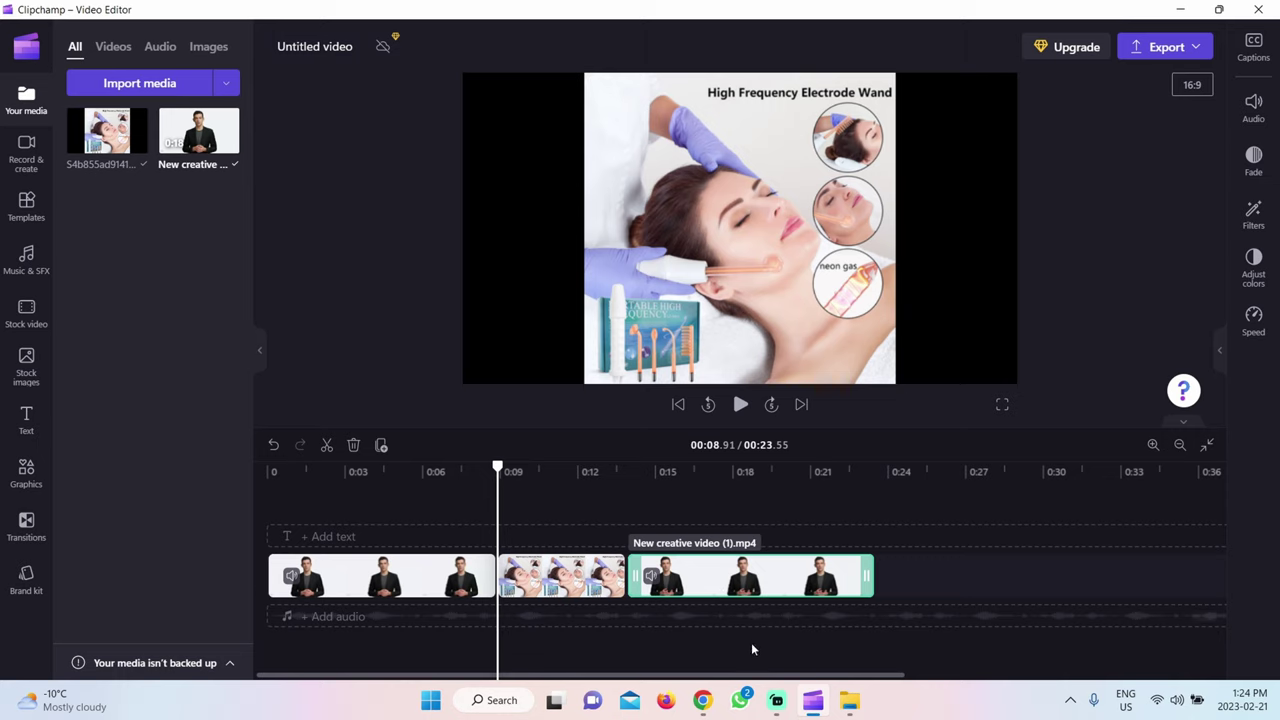
# - Return to the product's promo details in the browser, generate a search code and copy the promo material
pyautogui.click(702, 700)
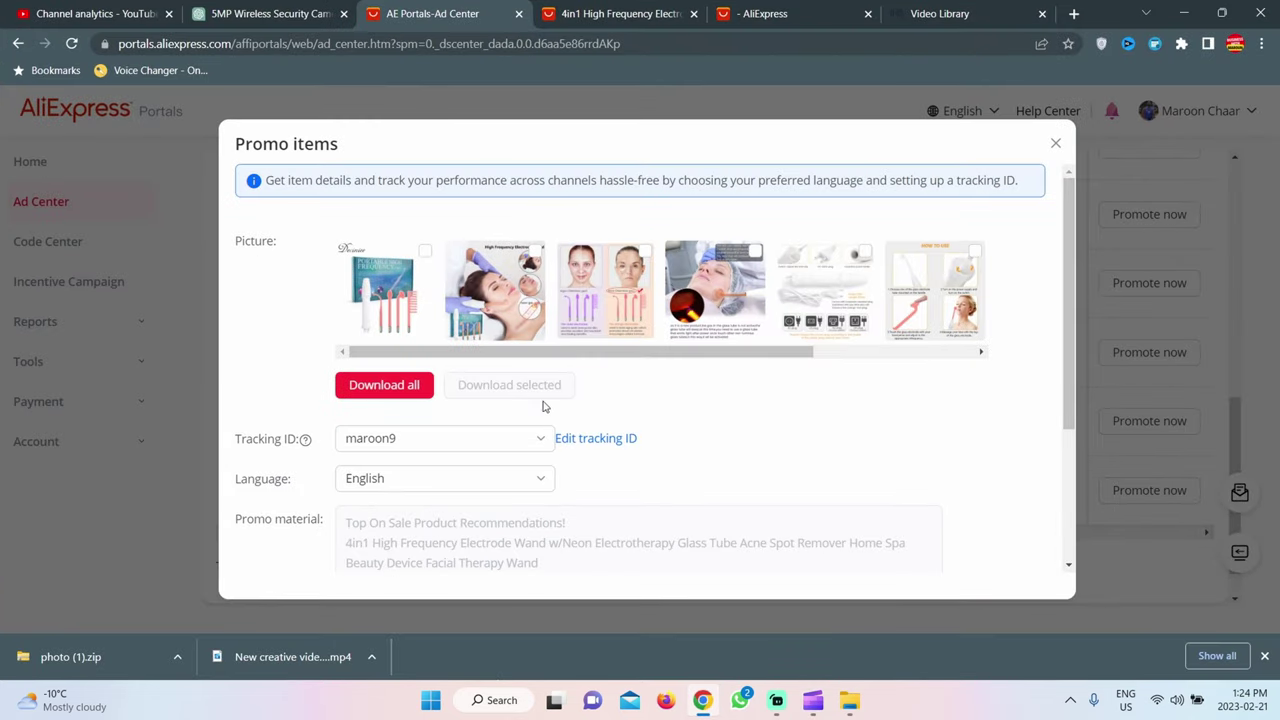
pyautogui.scroll(-2, 547, 409)
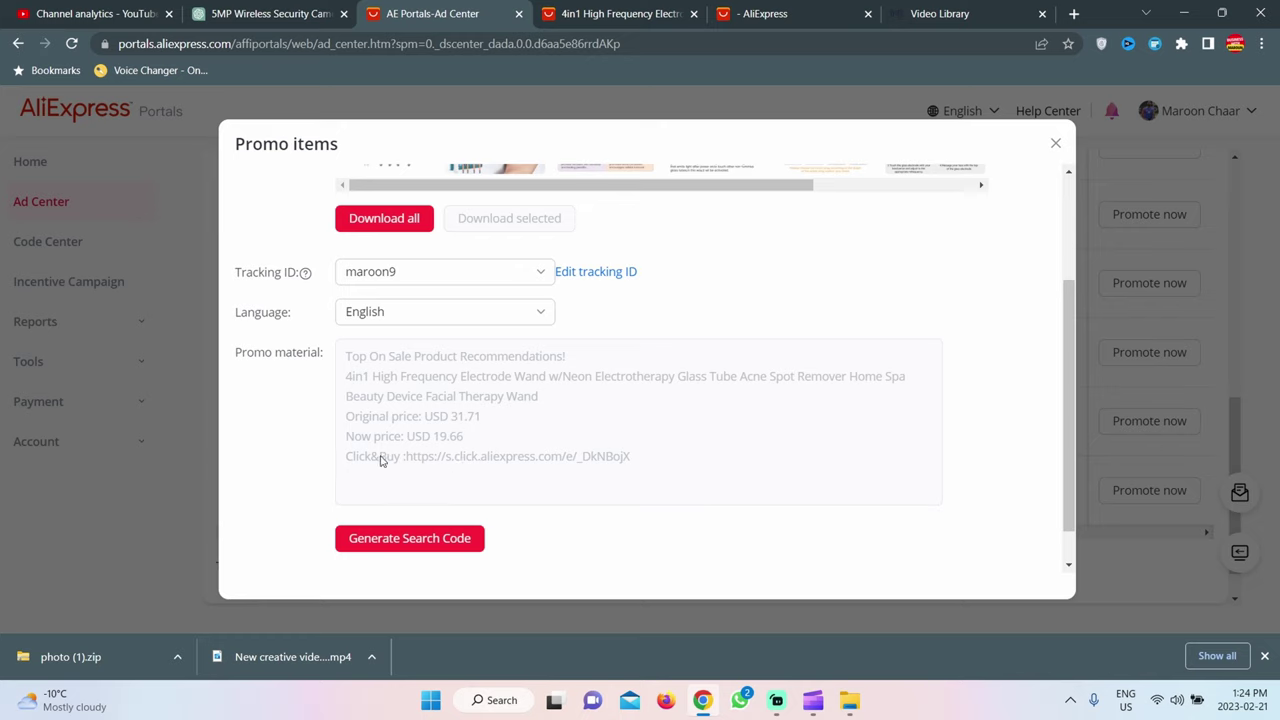
pyautogui.click(398, 541)
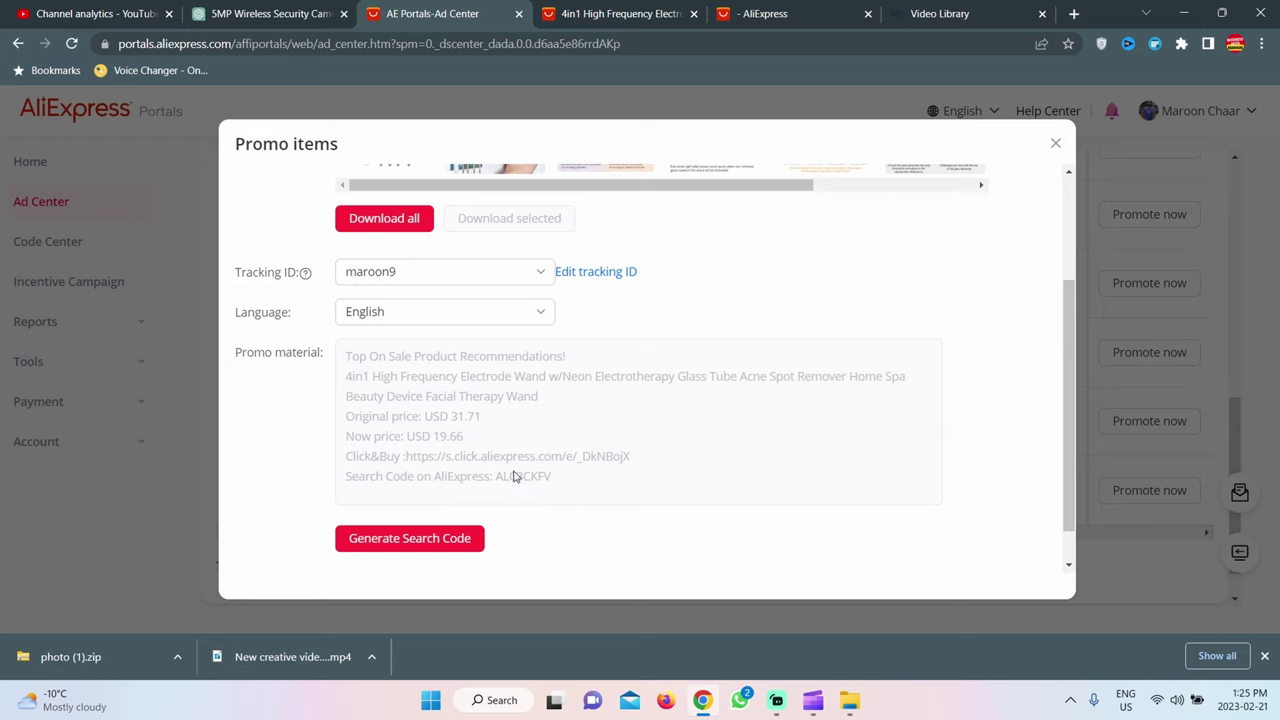
pyautogui.scroll(-1, 632, 465)
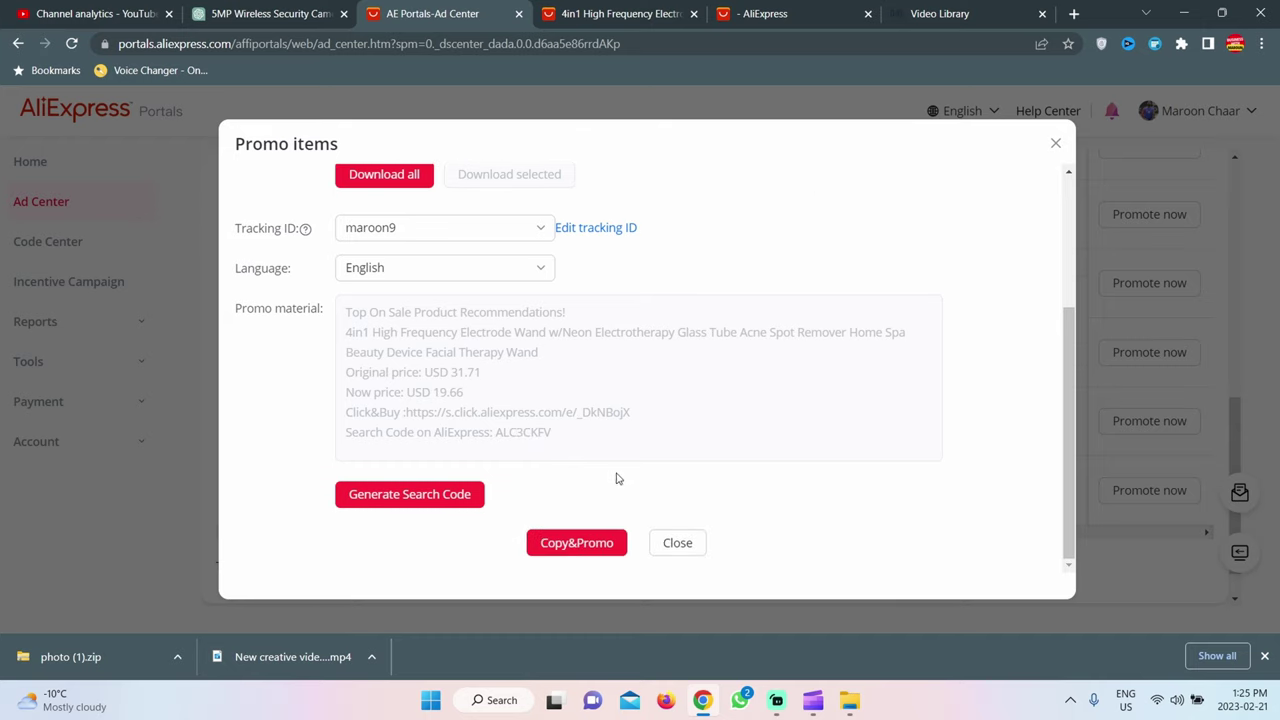
pyautogui.click(577, 546)
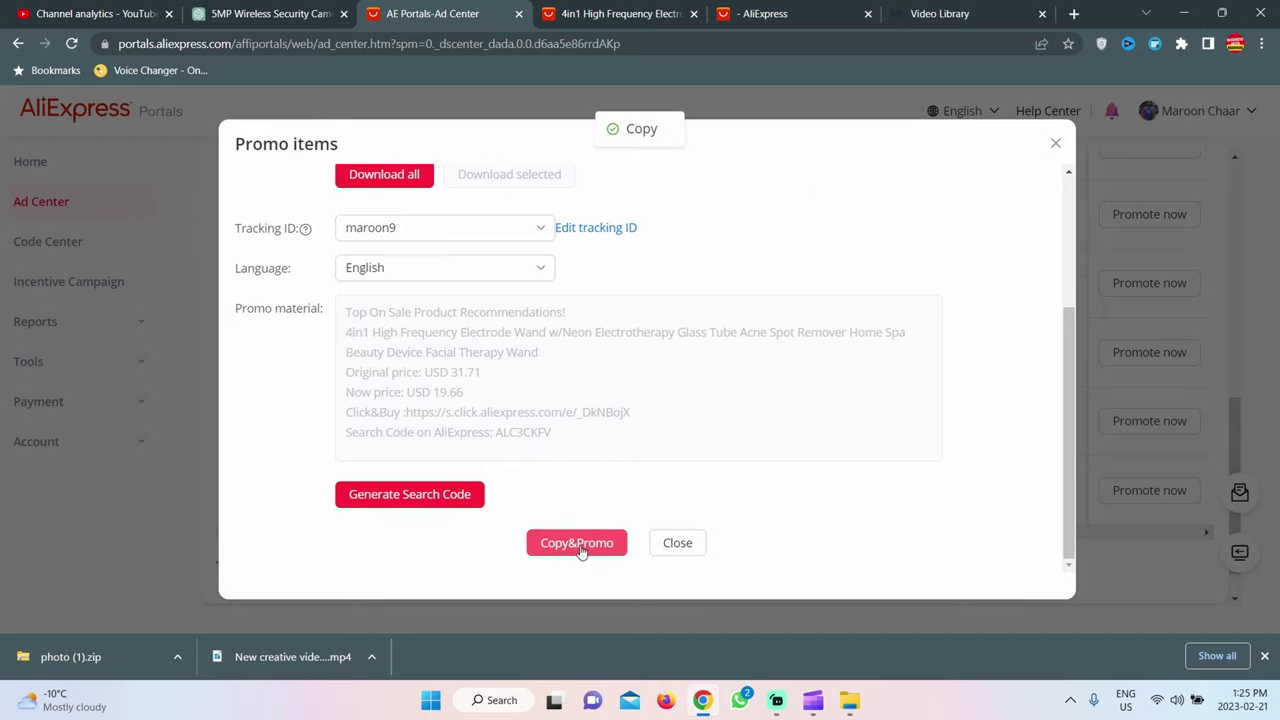
# - Paste the promo material into a new maximized Notepad document and take the Click&Buy affiliate link from it to the clipboard
pyautogui.click(431, 700)
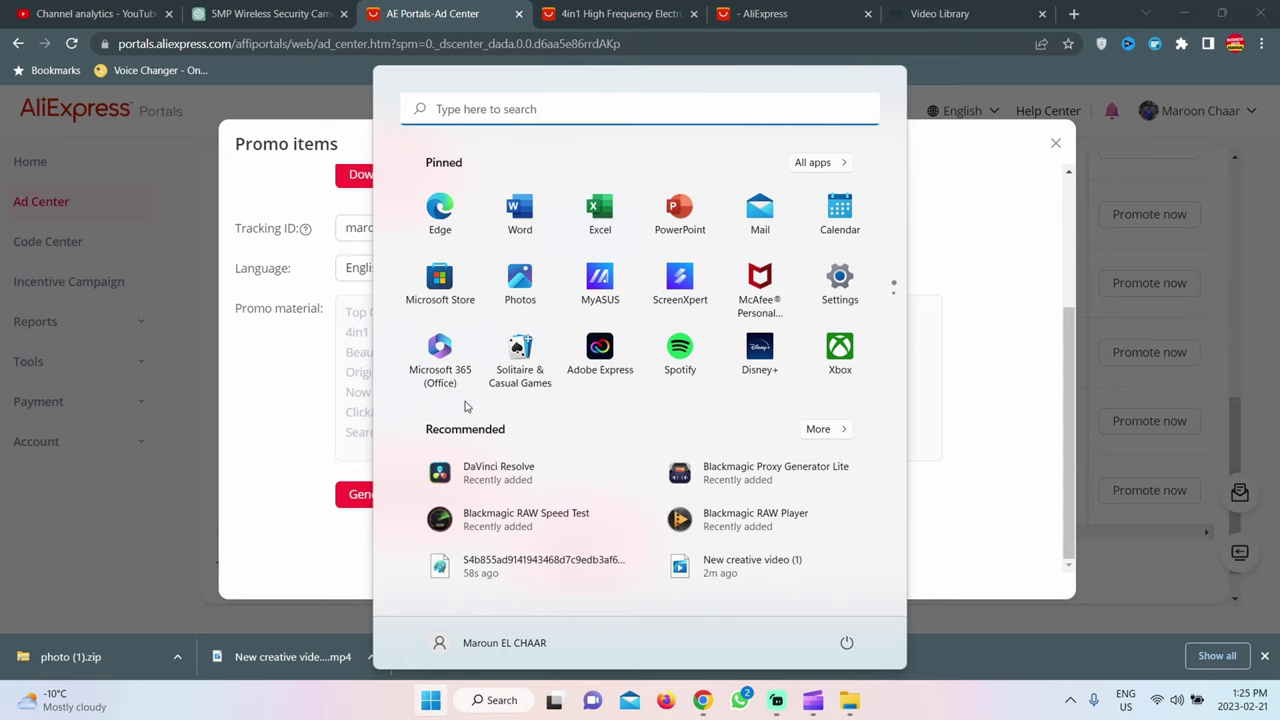
pyautogui.write('notepad')
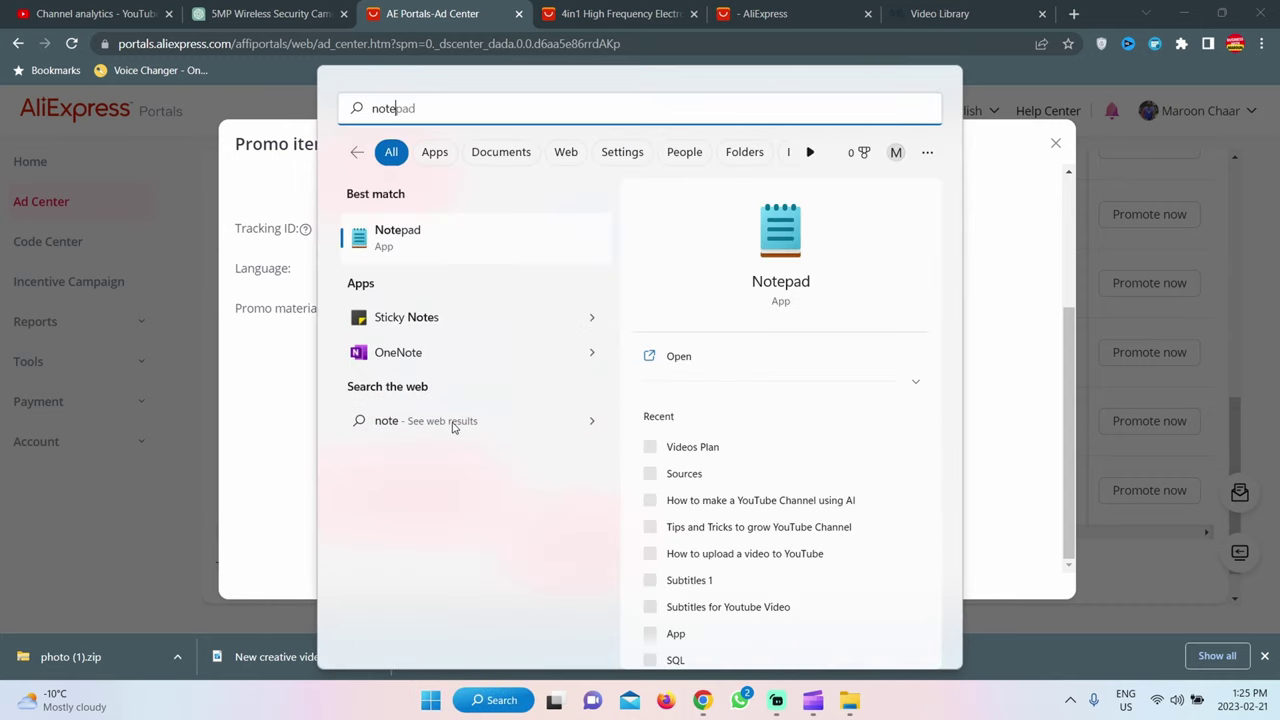
pyautogui.hotkey('ctrl', 'v')
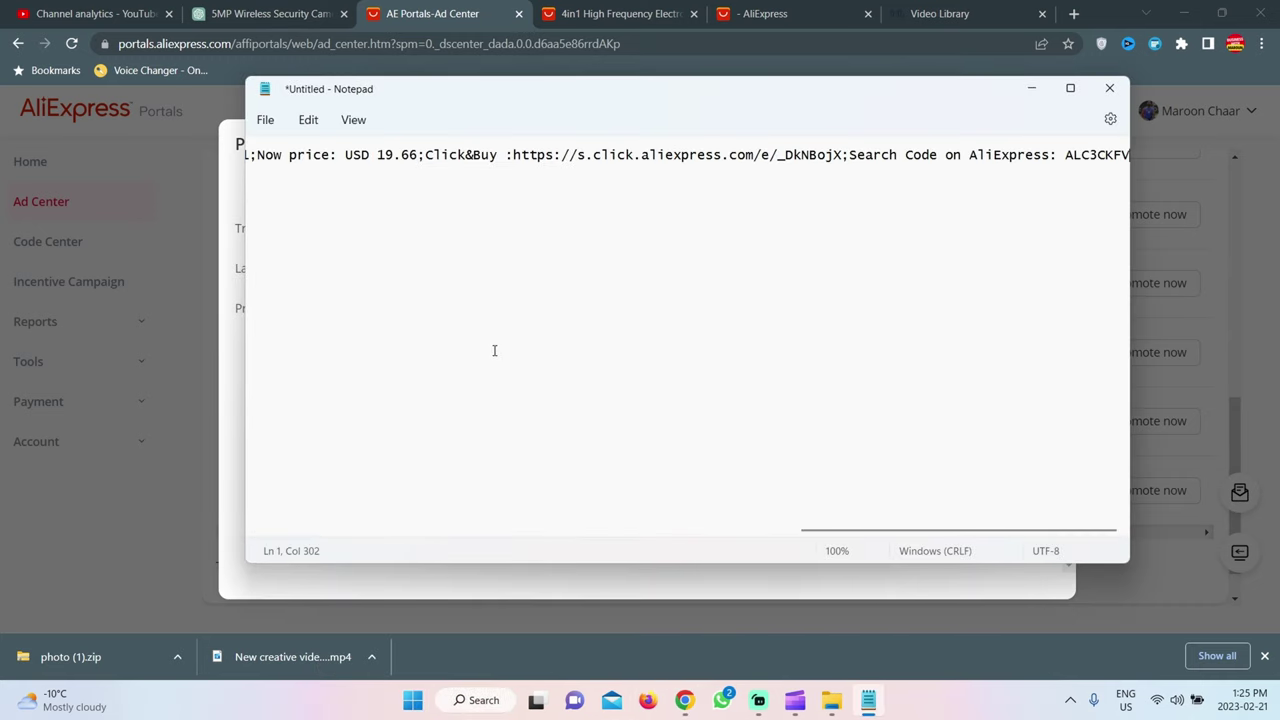
pyautogui.click(1070, 88)
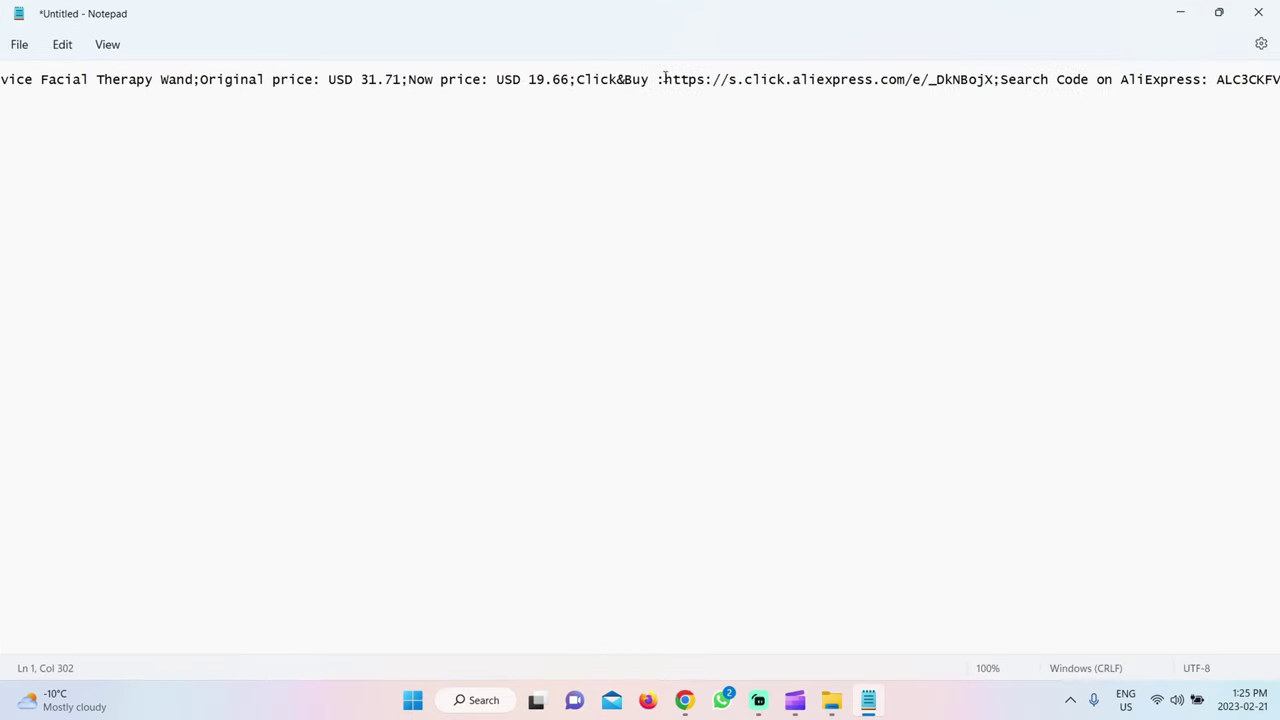
pyautogui.moveTo(662, 79); pyautogui.dragTo(996, 80)
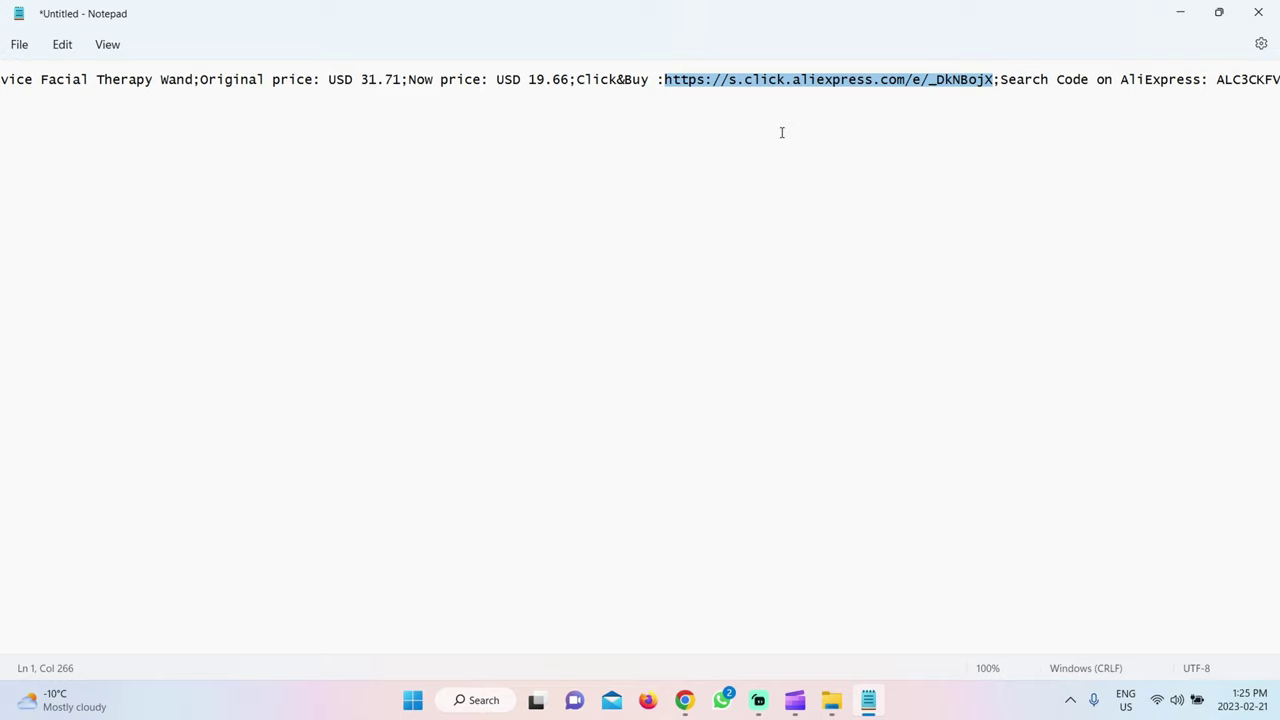
pyautogui.hotkey('ctrl', 'x')
# - Return to Chrome, open the Bitly website in a new tab and dismiss the downloads bar
pyautogui.click(684, 700)
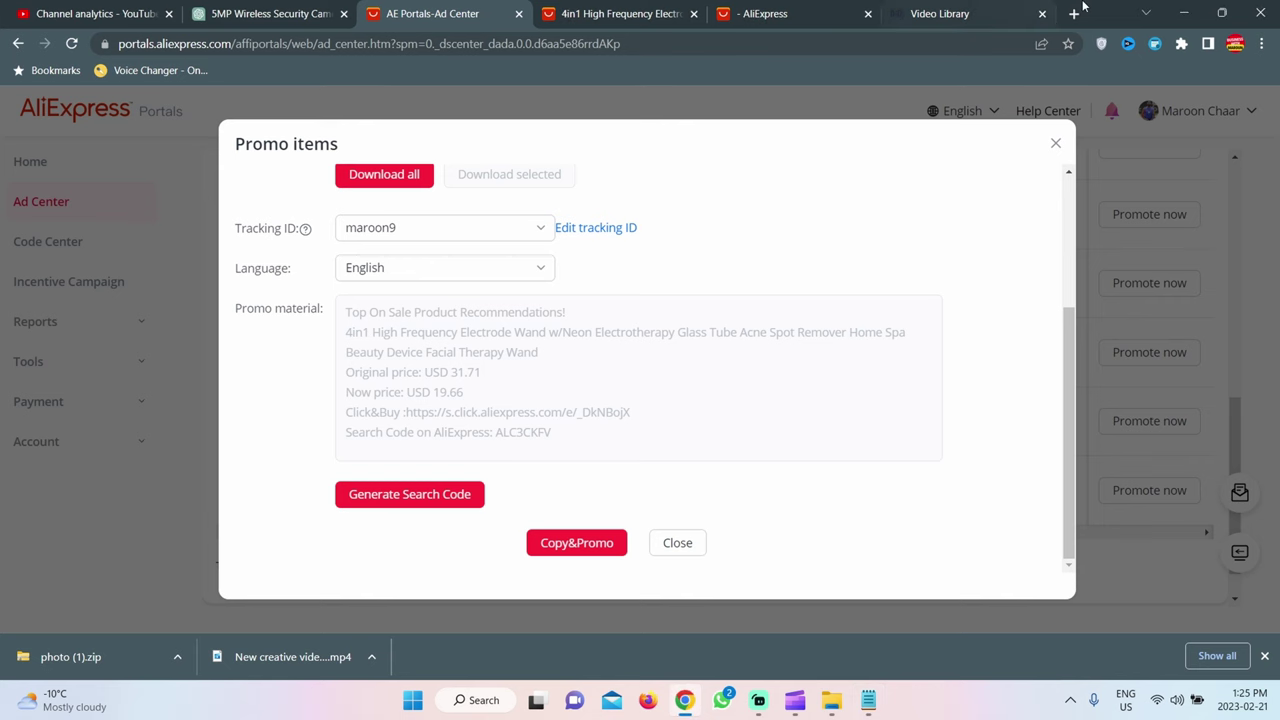
pyautogui.click(1075, 13)
pyautogui.write('bi')
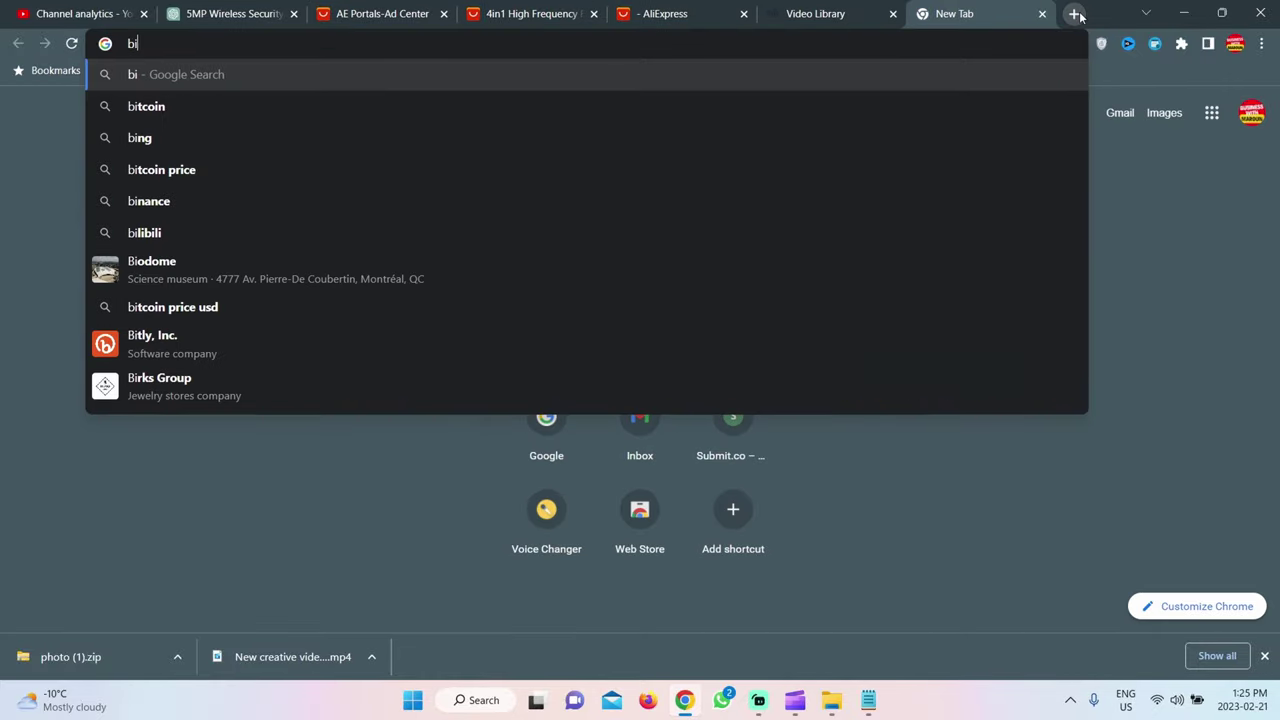
pyautogui.write('t.ly')
pyautogui.press('Return')
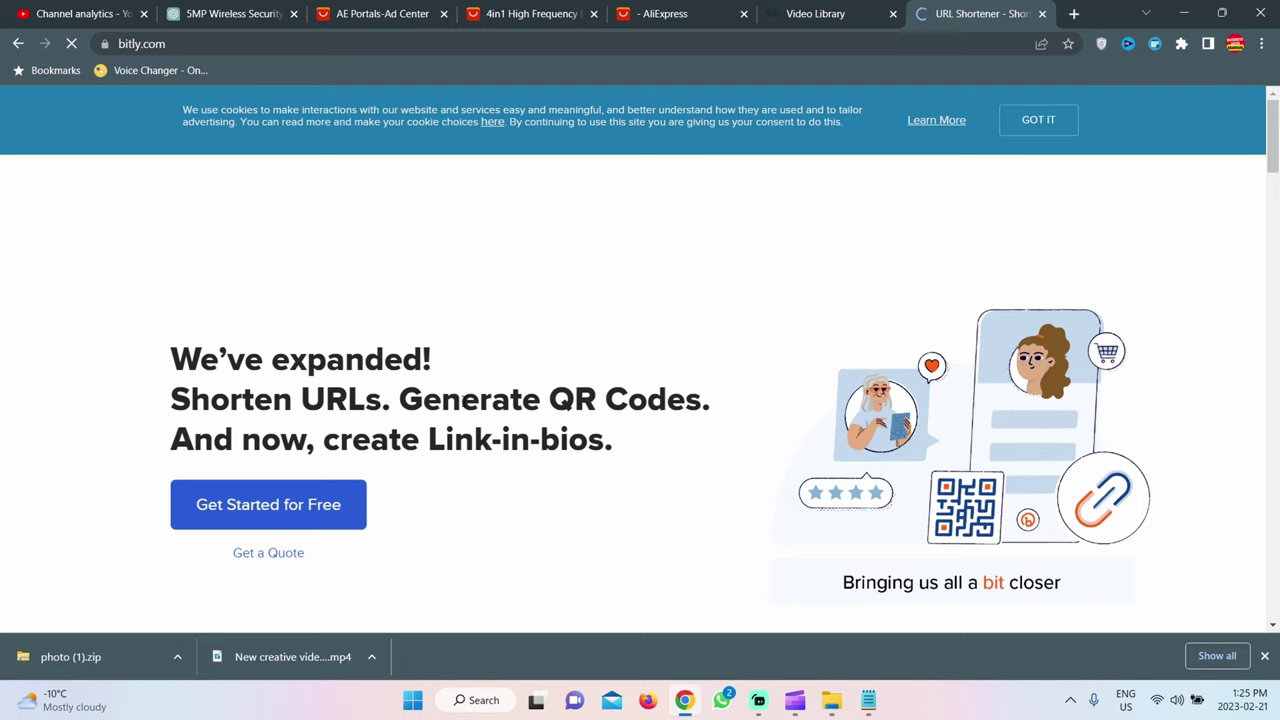
pyautogui.click(1265, 656)
# - Choose Bitly's free plan, sign up with the Google account and dismiss the QR Codes tip
pyautogui.click(257, 511)
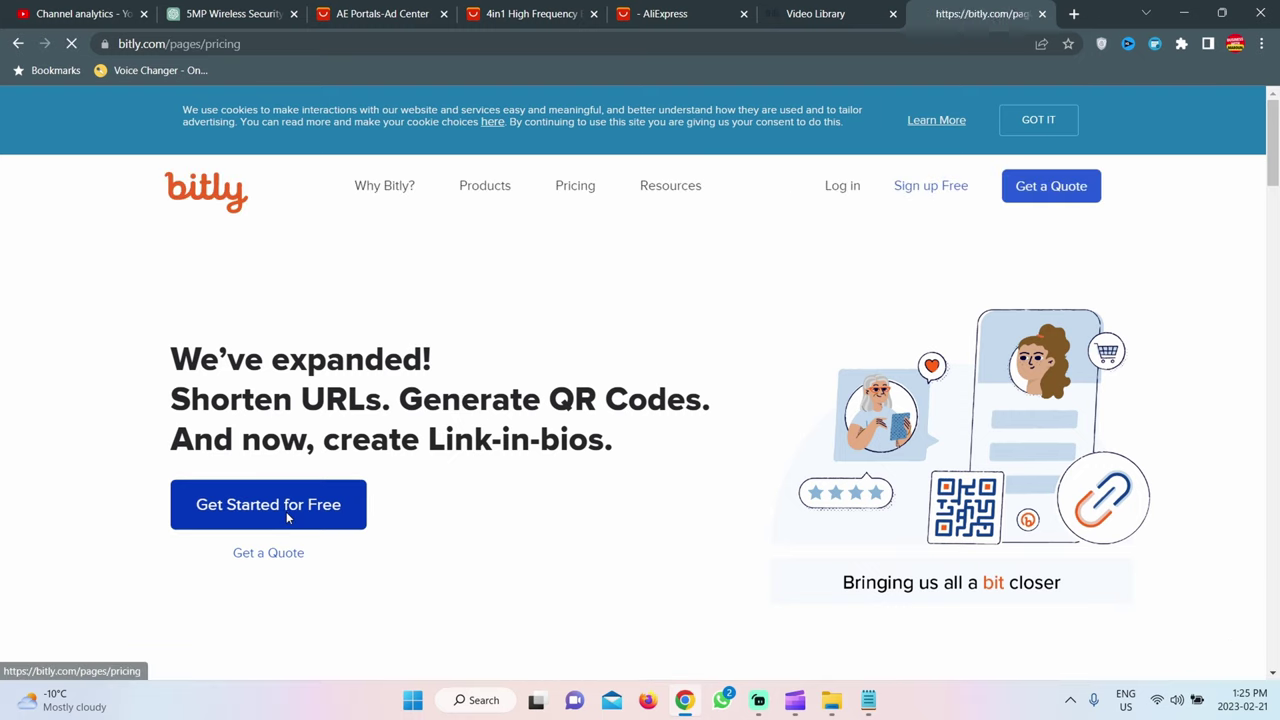
pyautogui.scroll(-3, 371, 497)
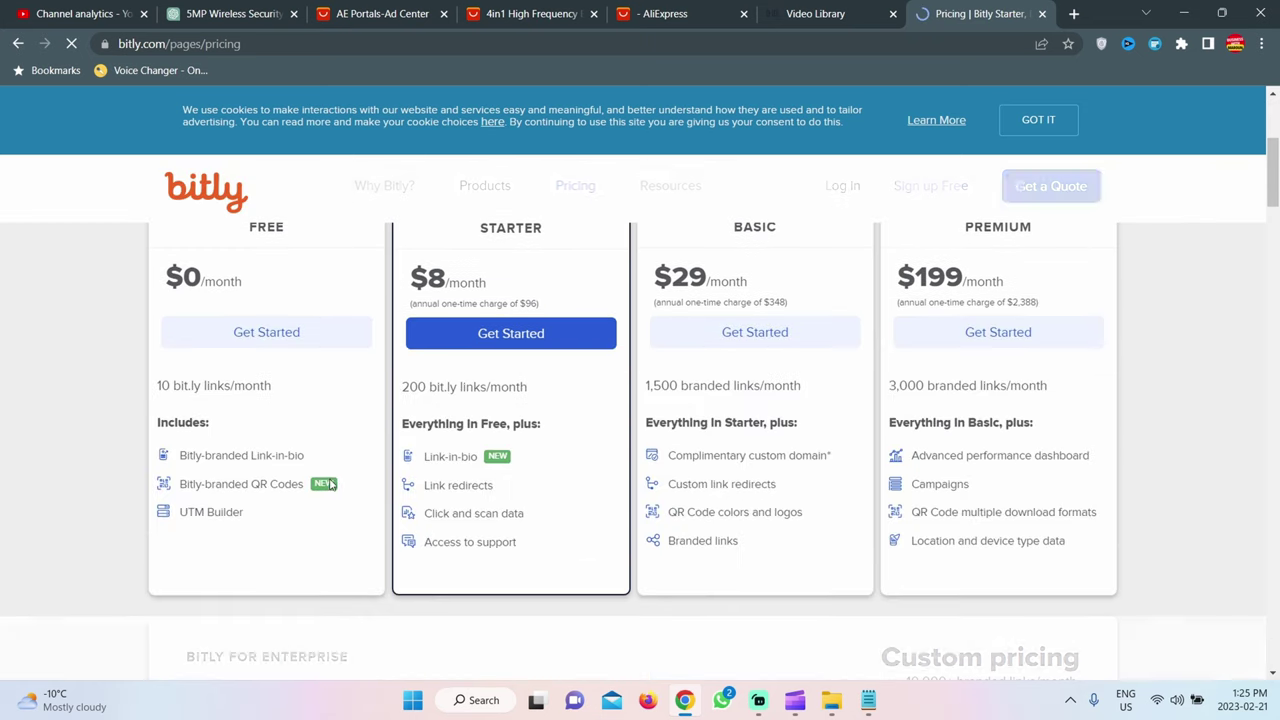
pyautogui.click(265, 335)
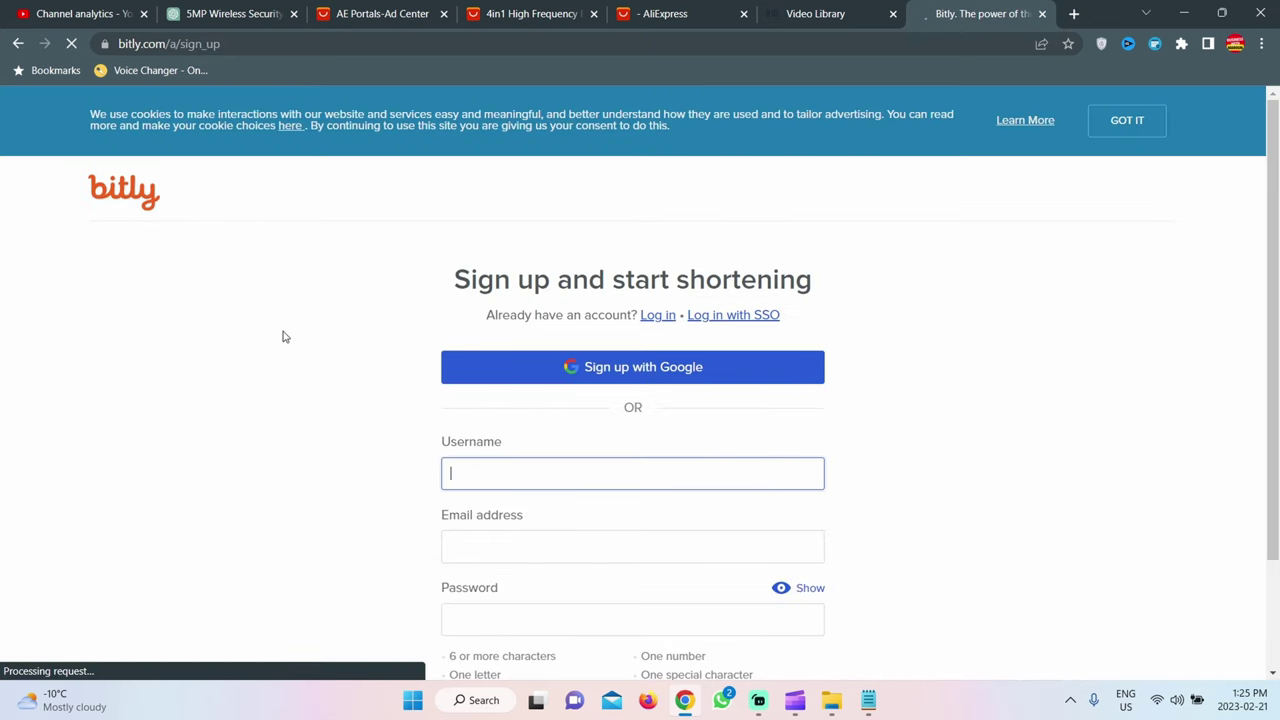
pyautogui.click(648, 368)
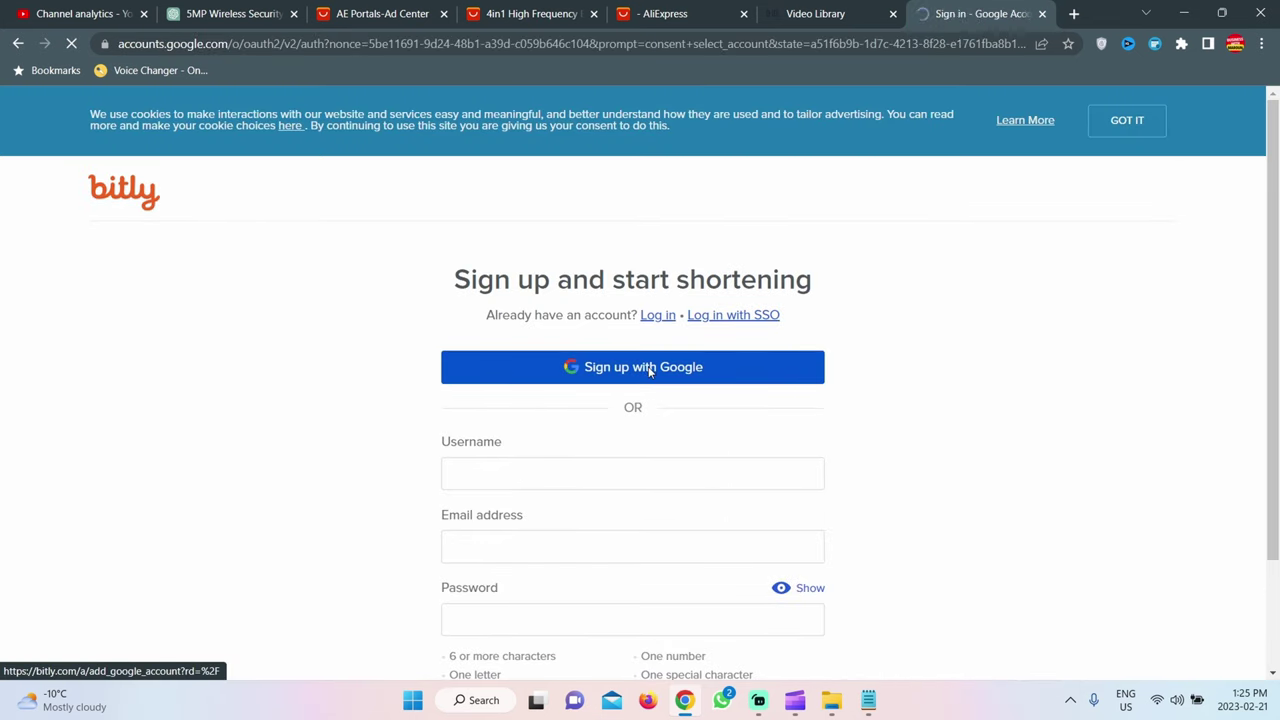
pyautogui.click(631, 380)
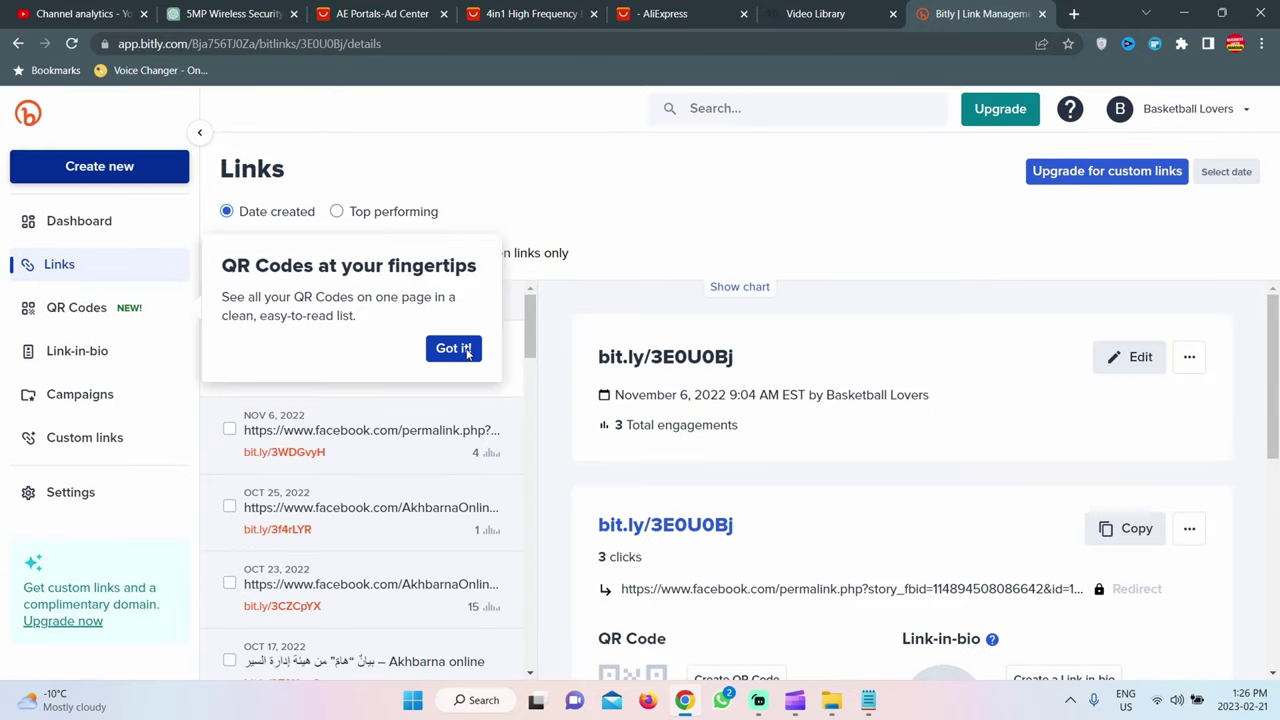
pyautogui.click(466, 352)
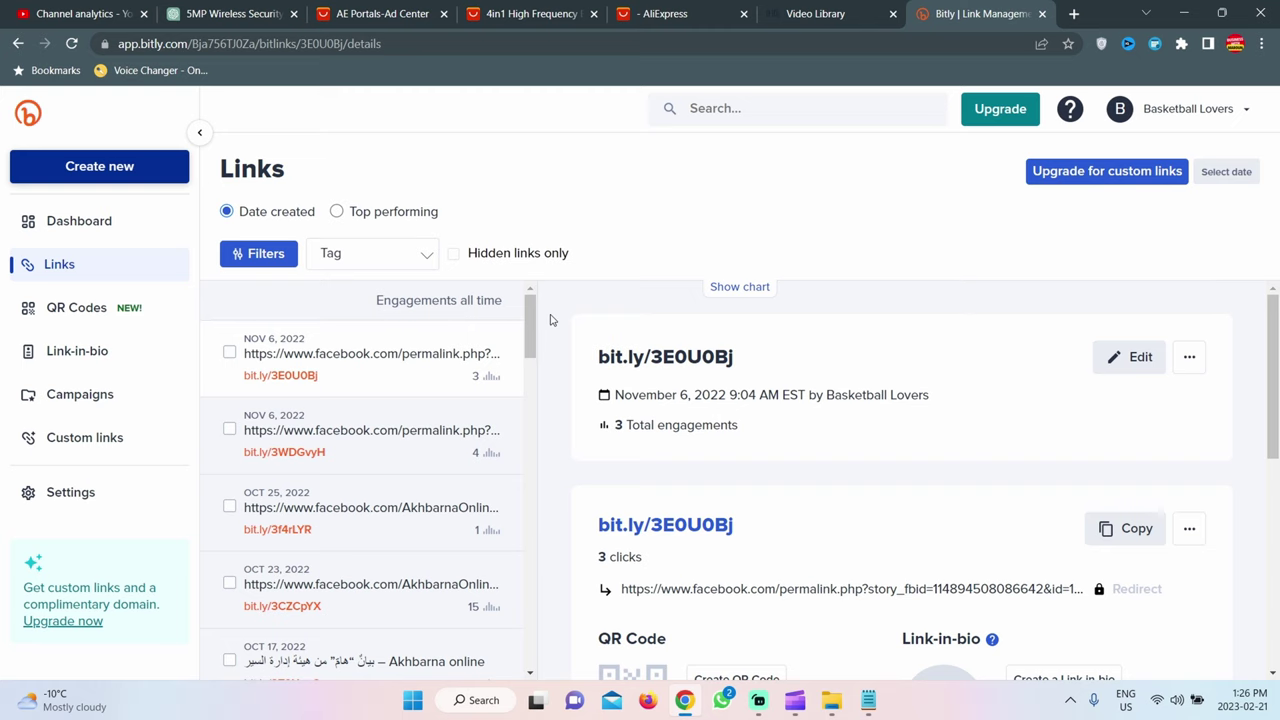
pyautogui.click(93, 222)
pyautogui.click(105, 168)
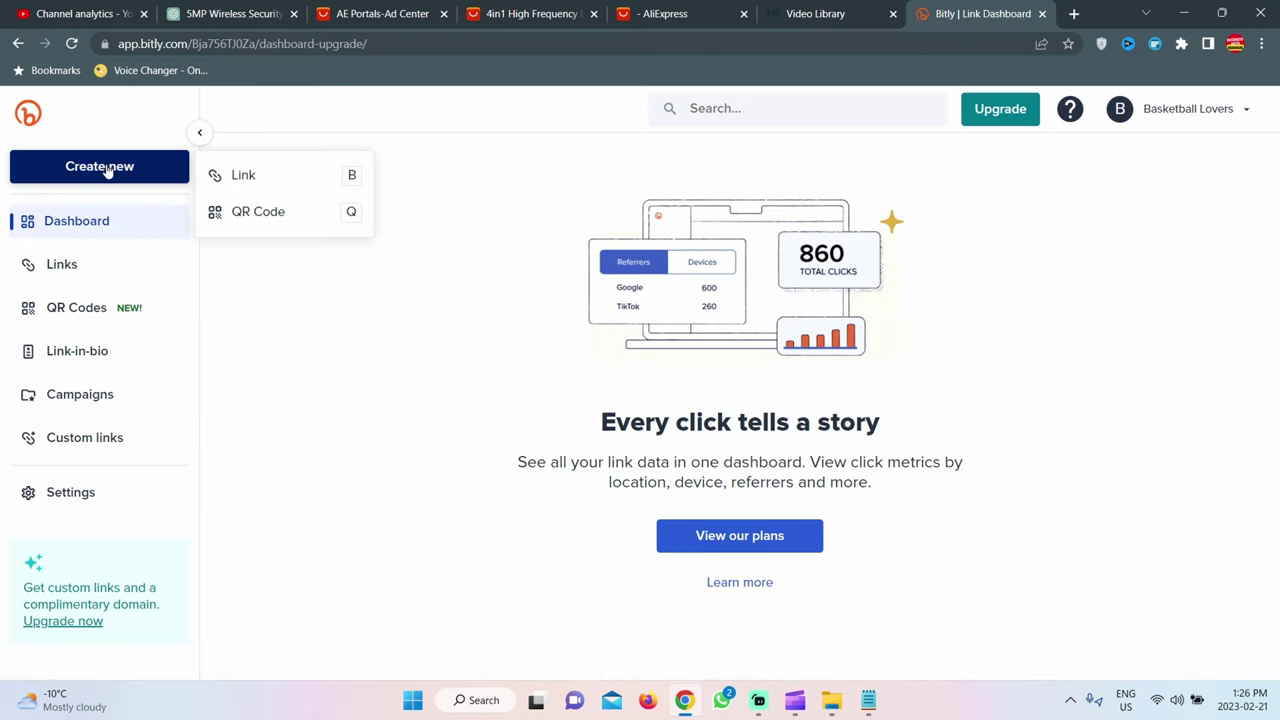
pyautogui.click(241, 176)
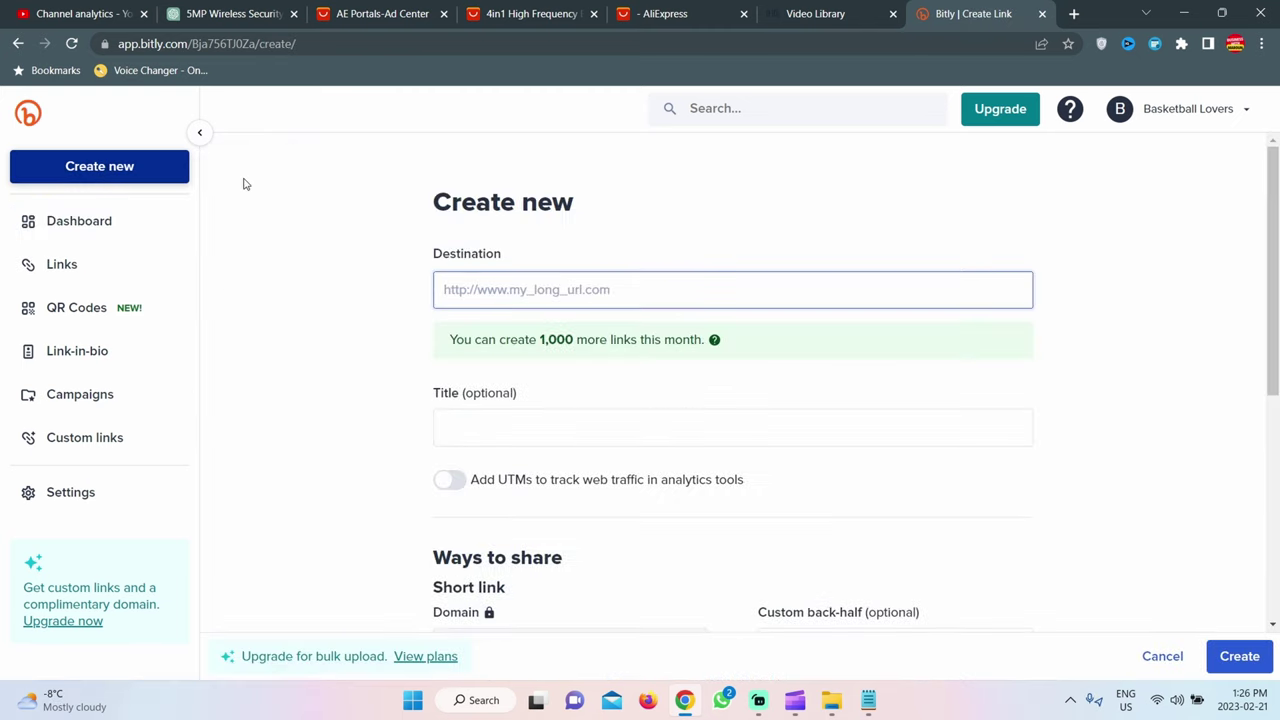
pyautogui.hotkey('ctrl', 'v')
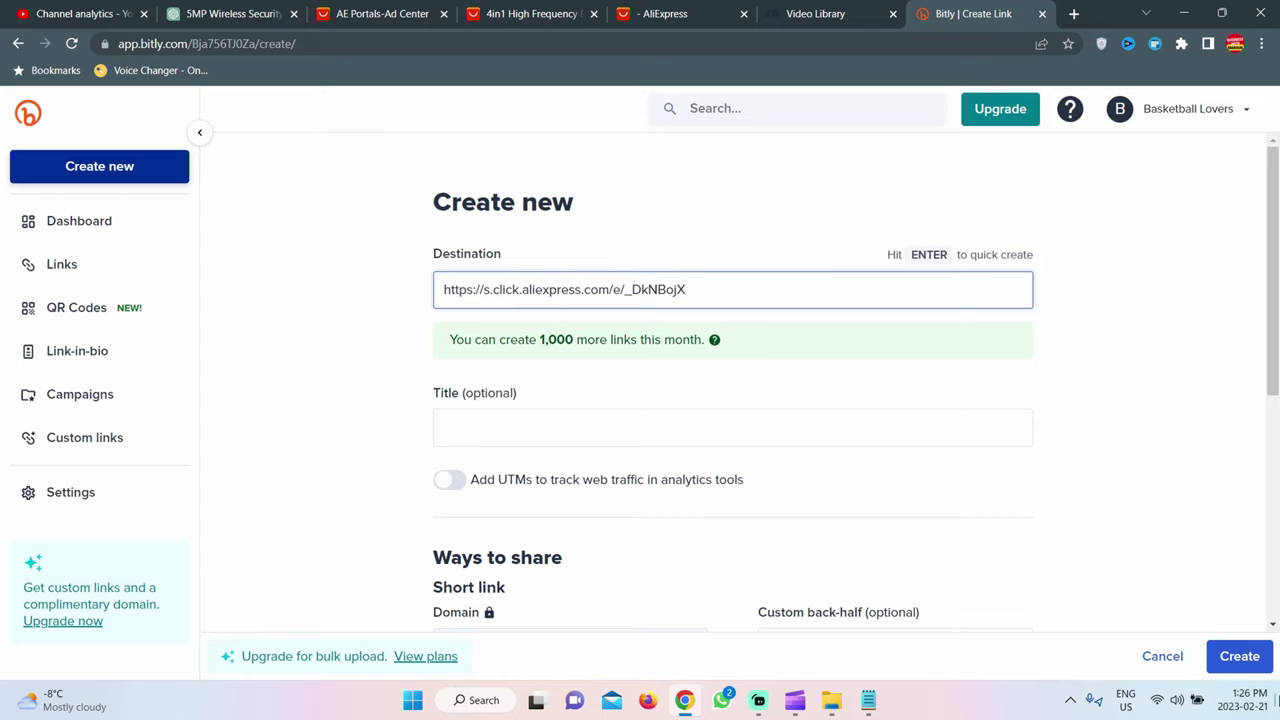
pyautogui.click(1243, 666)
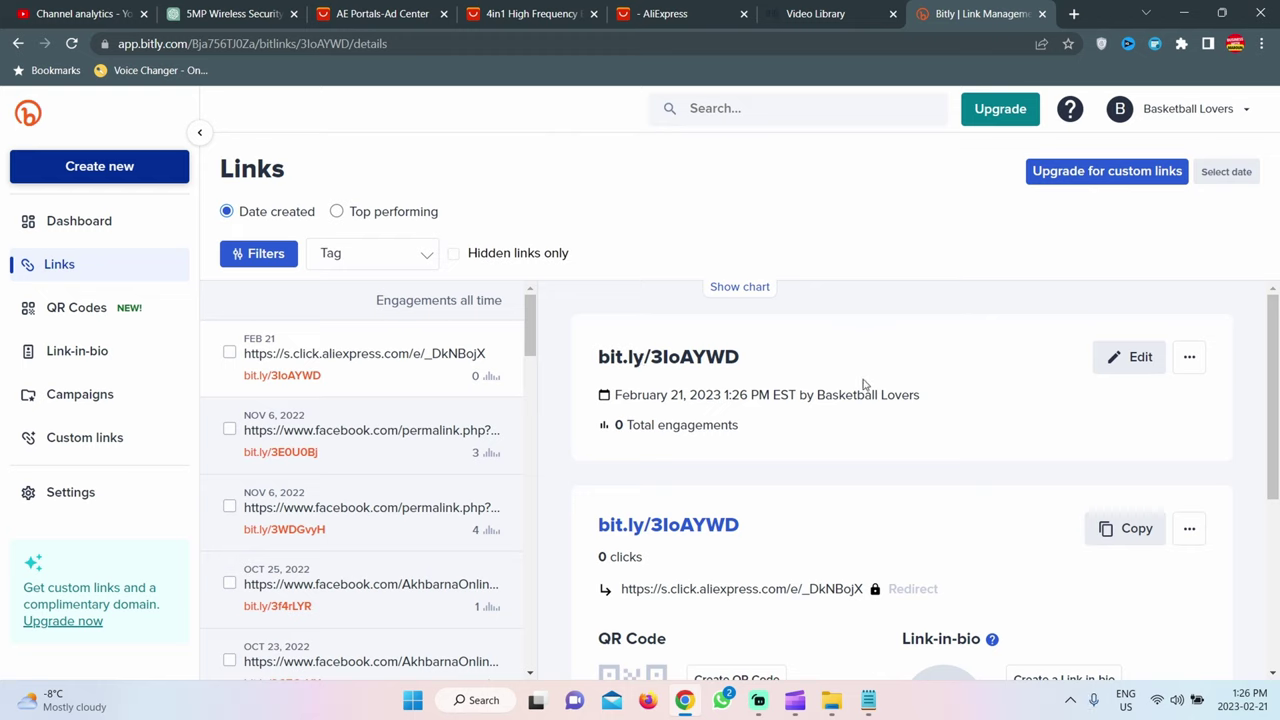
# - Look through the new short link's further options and highlight its address in the link details
pyautogui.click(1189, 360)
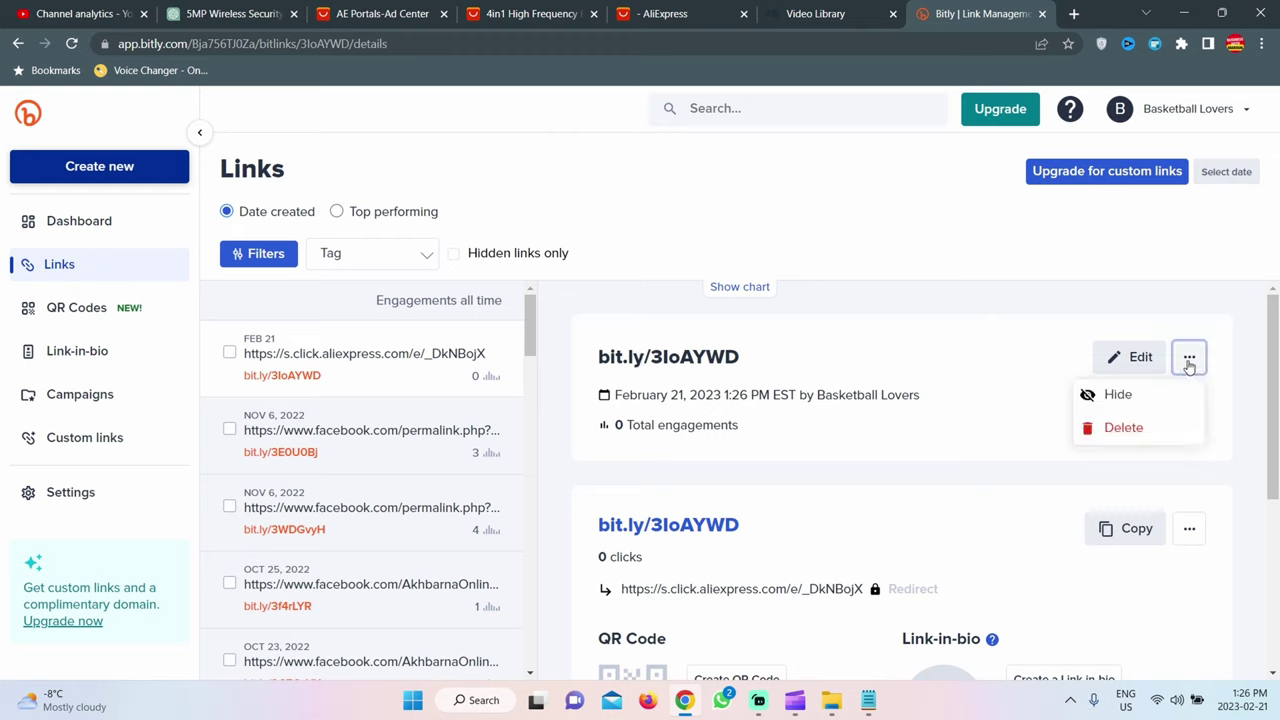
pyautogui.click(814, 363)
pyautogui.tripleClick(718, 356)
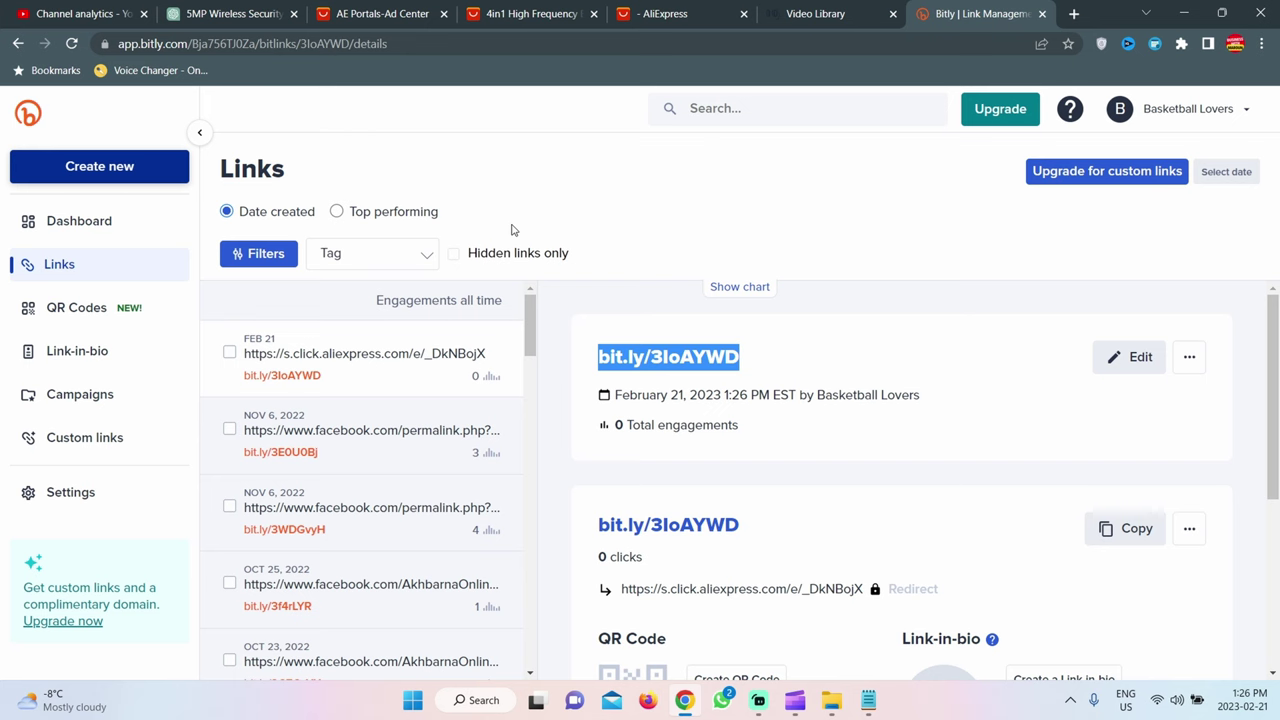
# - Review the generated beauty wand marketing text in the ChatGPT conversation, down to the "more details" answer
pyautogui.click(282, 8)
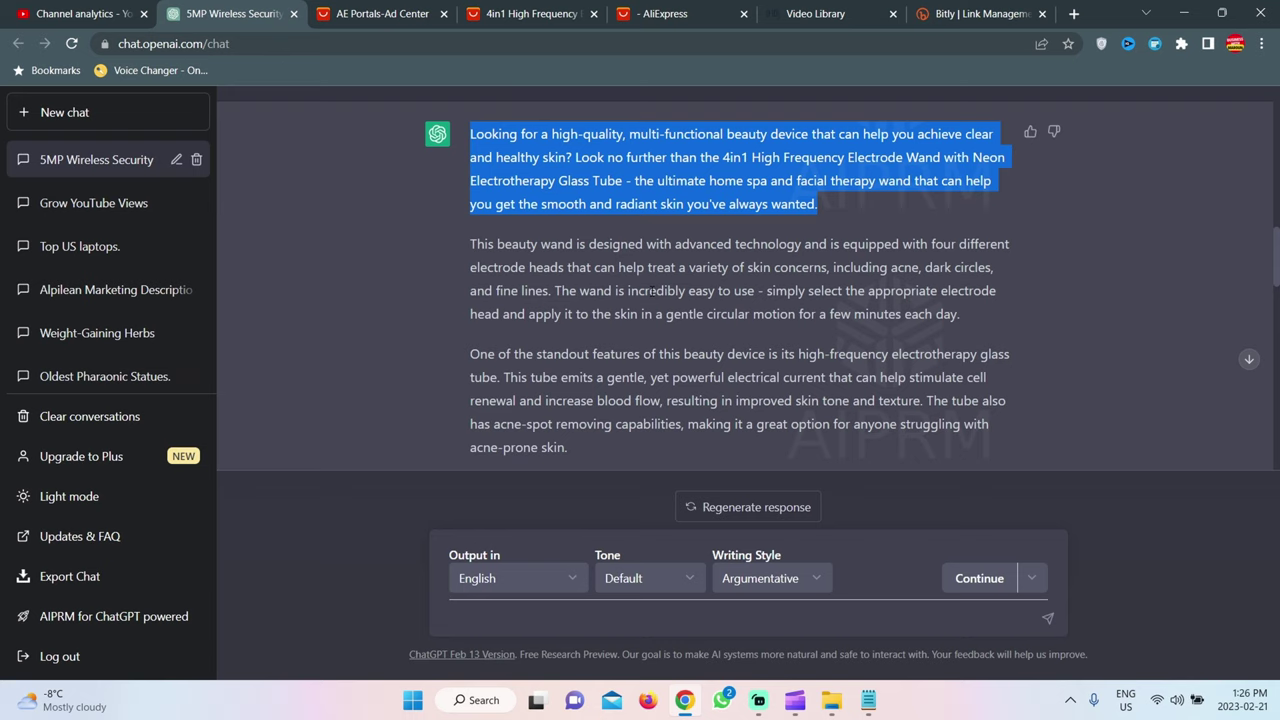
pyautogui.scroll(-6, 577, 283)
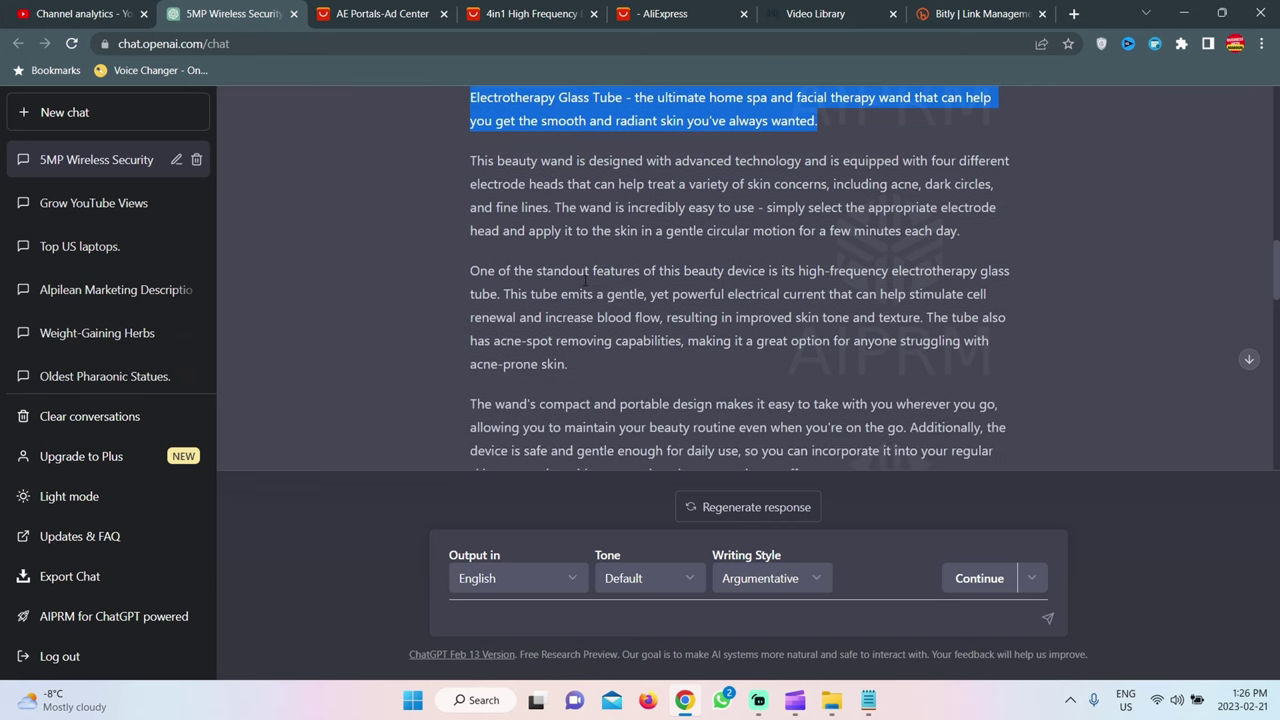
pyautogui.scroll(-3, 588, 273)
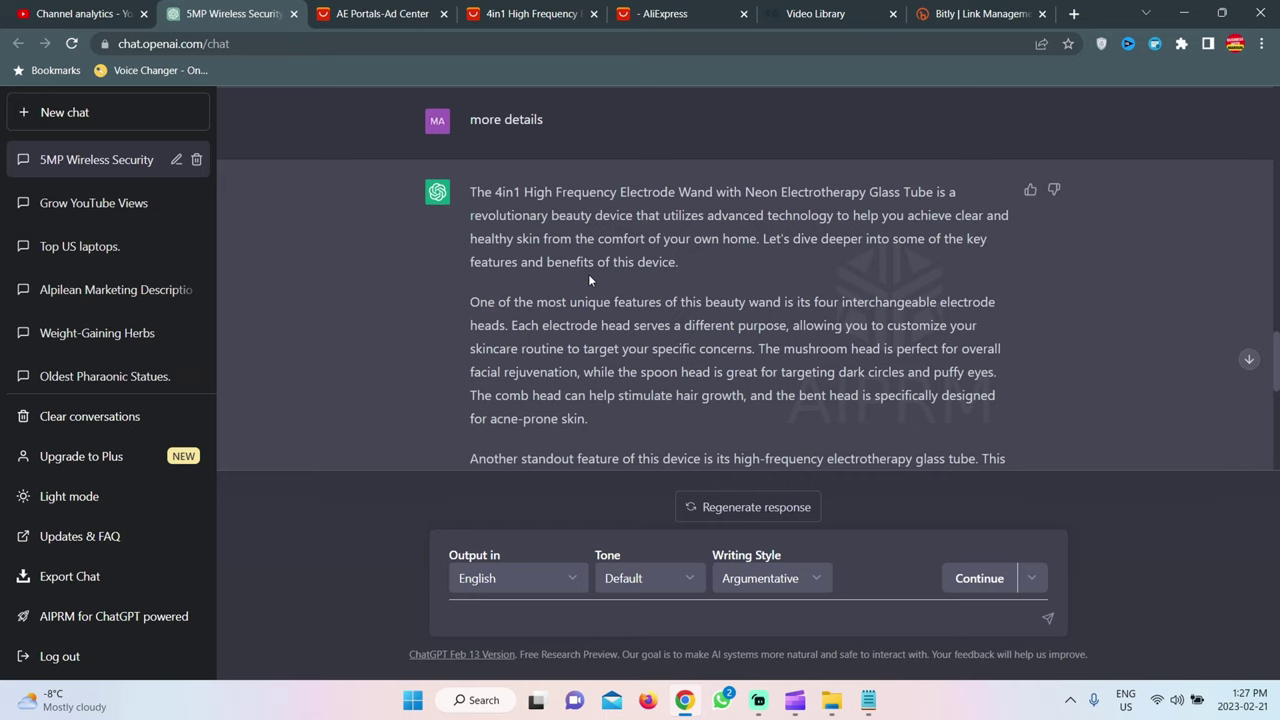
# - Search for quora in a new tab, open the Quora site and dismiss the translation offer
pyautogui.click(1074, 14)
pyautogui.write('quora')
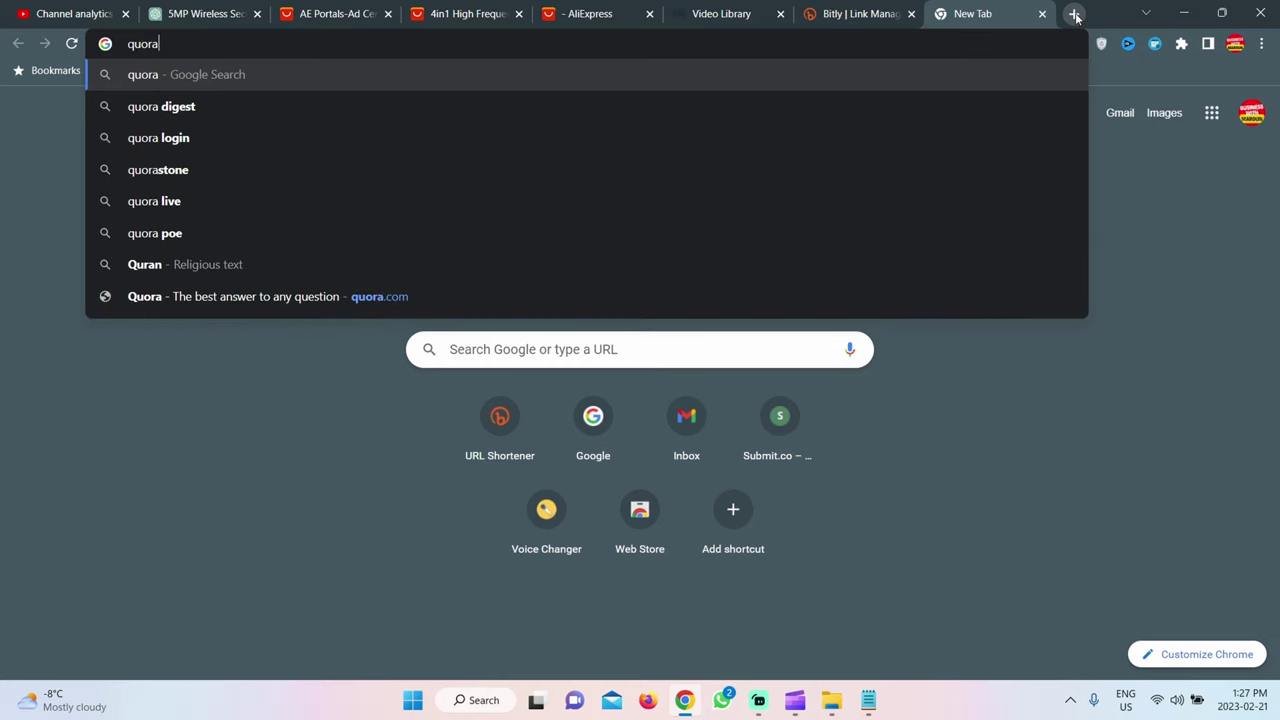
pyautogui.press('Return')
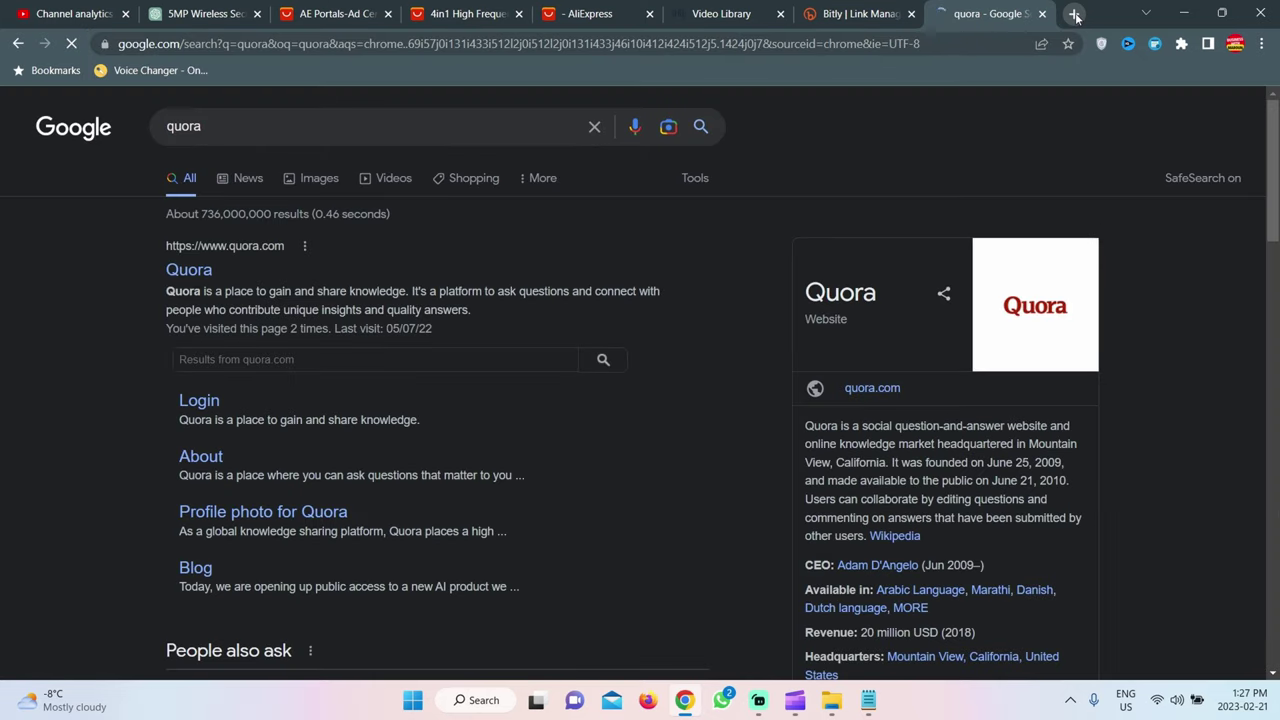
pyautogui.click(197, 271)
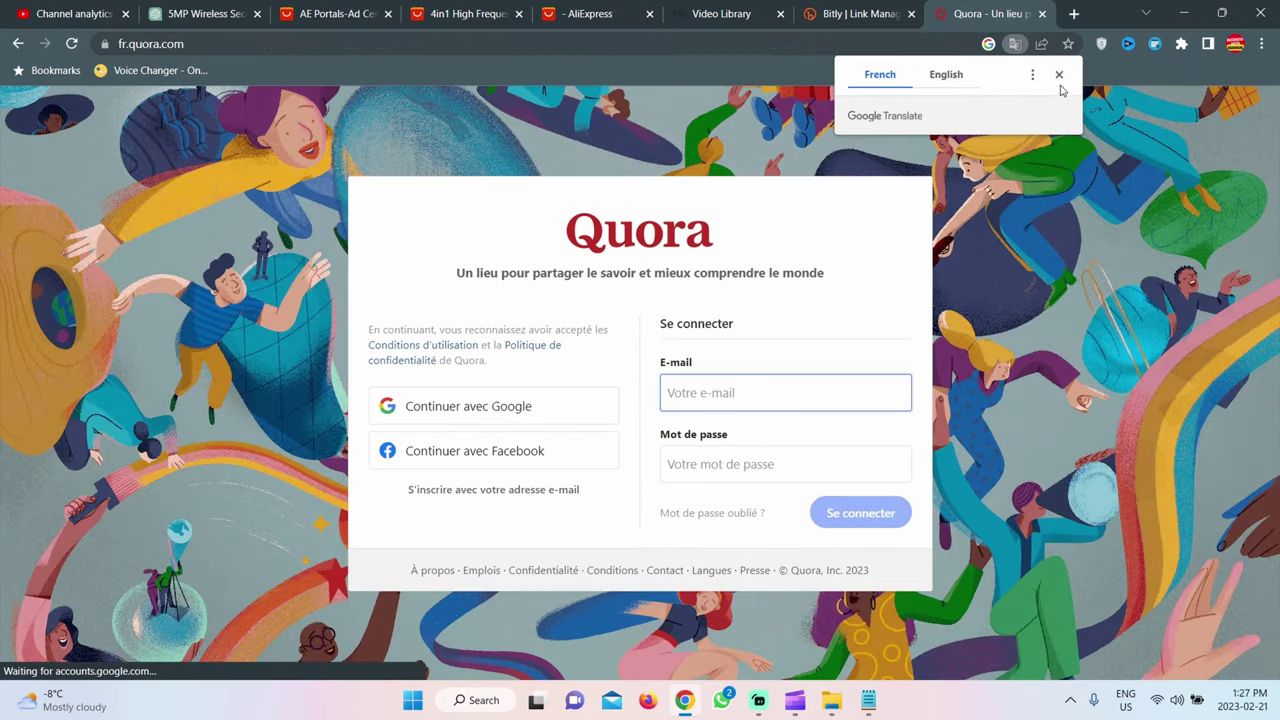
pyautogui.click(1059, 74)
# - Sign in to Quora with the Google account and go back to the English version
pyautogui.click(515, 417)
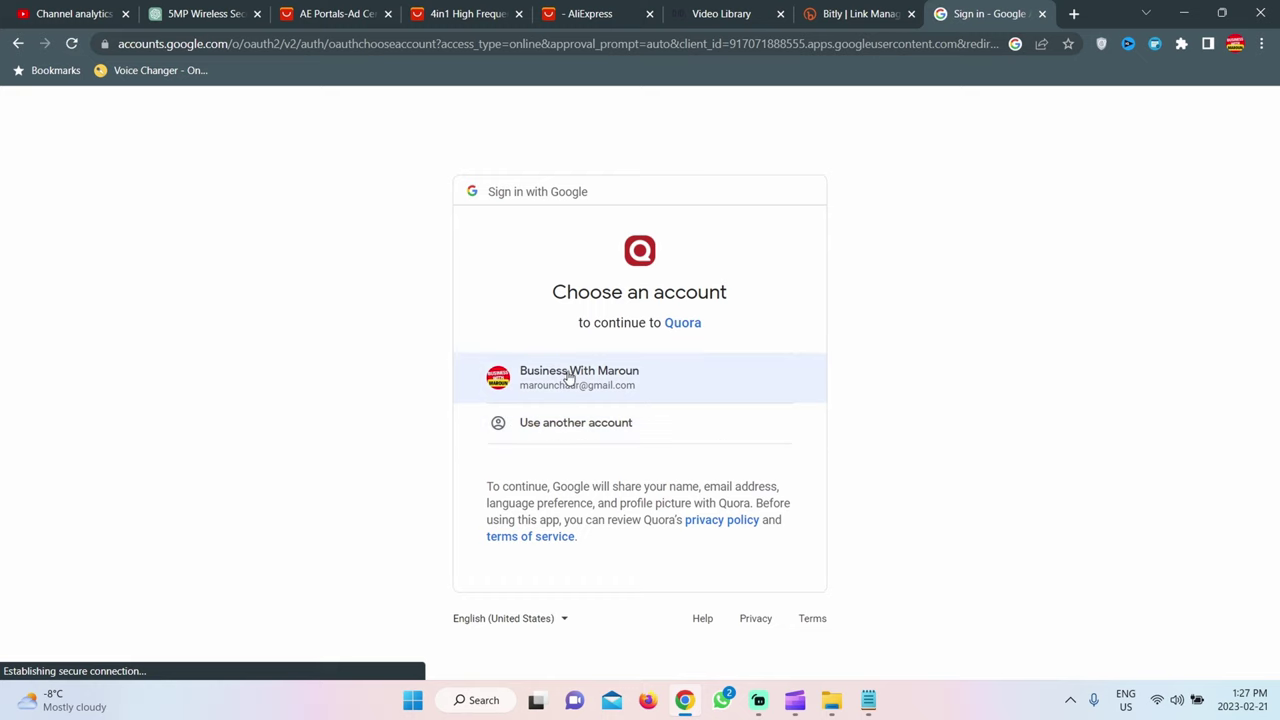
pyautogui.click(572, 372)
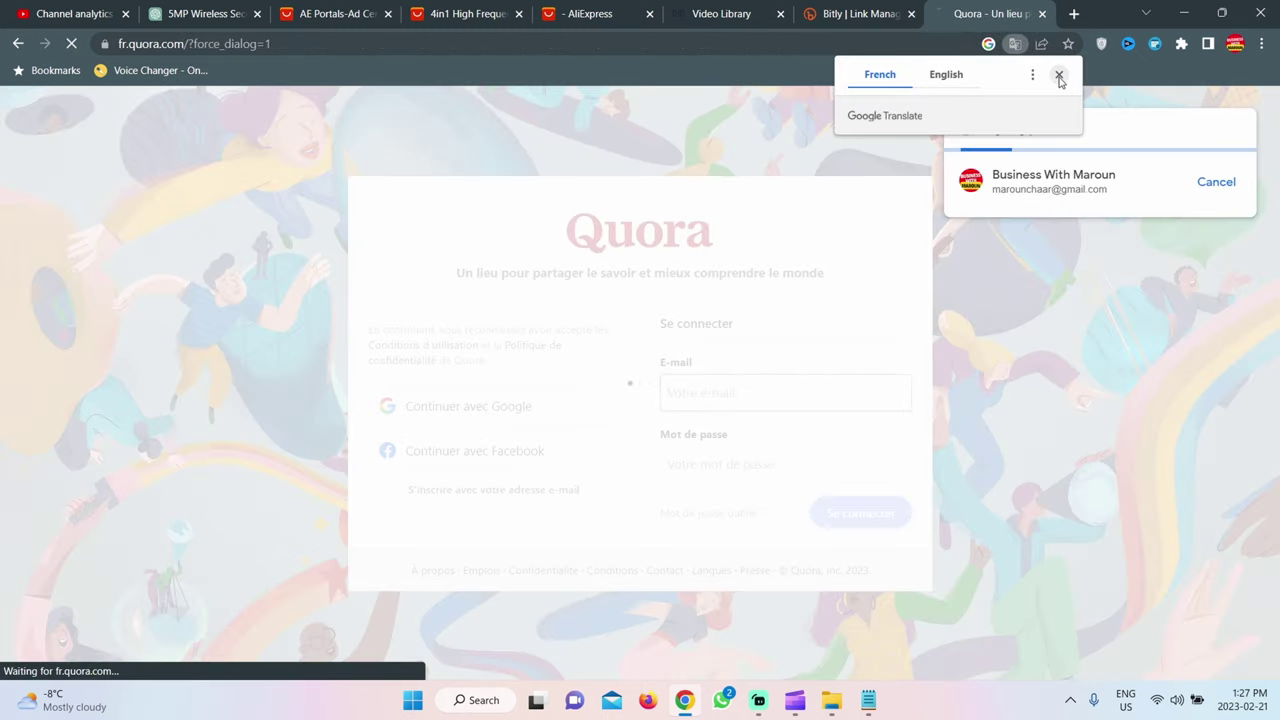
pyautogui.click(1059, 77)
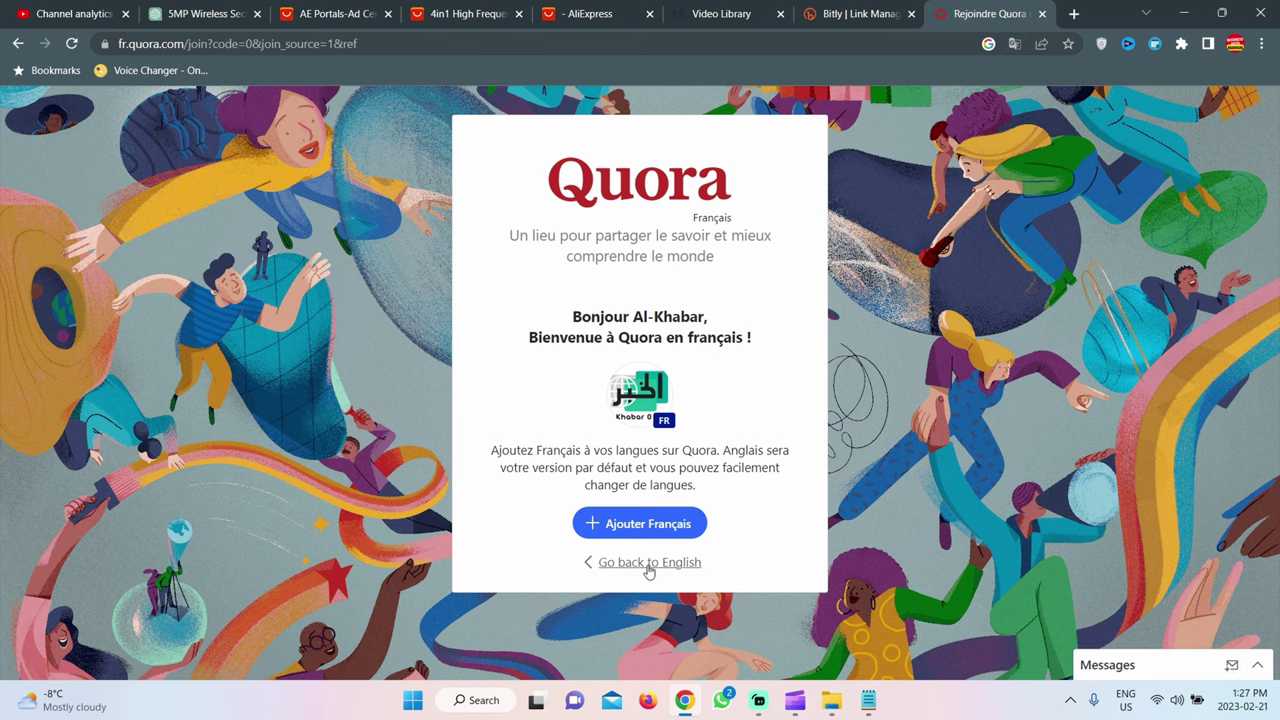
pyautogui.click(645, 566)
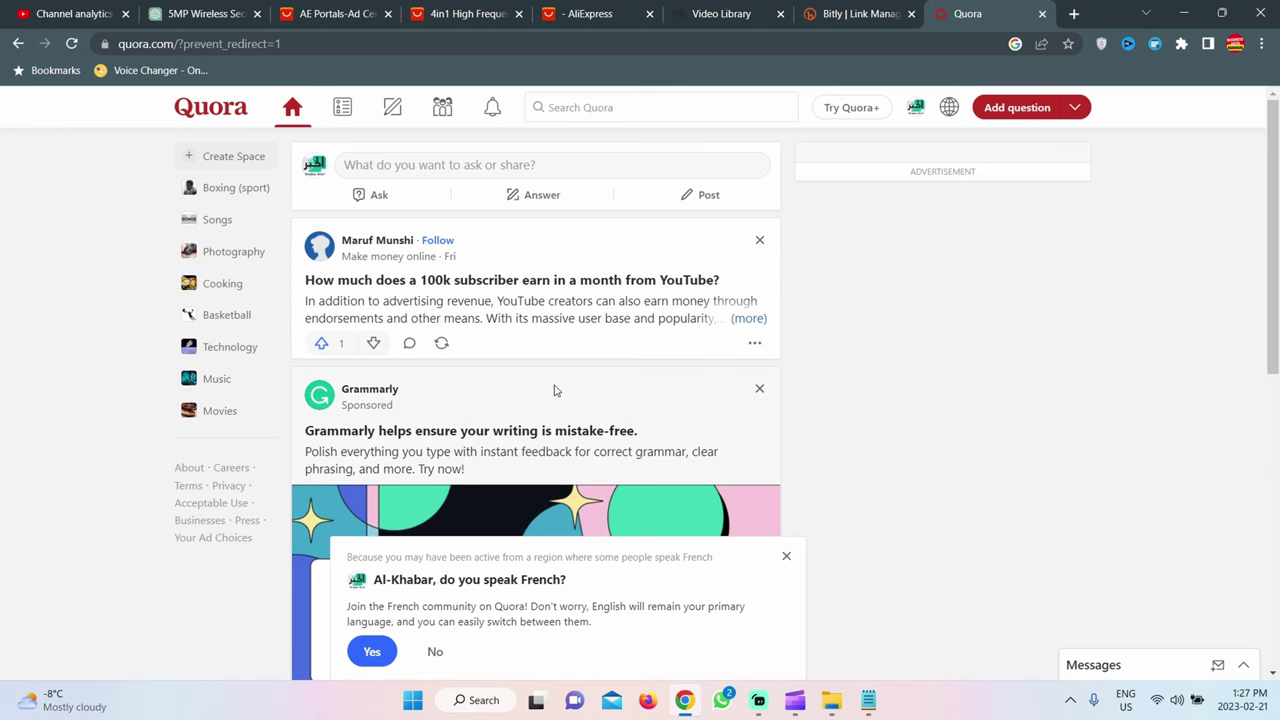
# - Copy "Electrode Wand w/Neon Electrotherapy Glass Tube" from the product title on the AliExpress item page
pyautogui.click(455, 14)
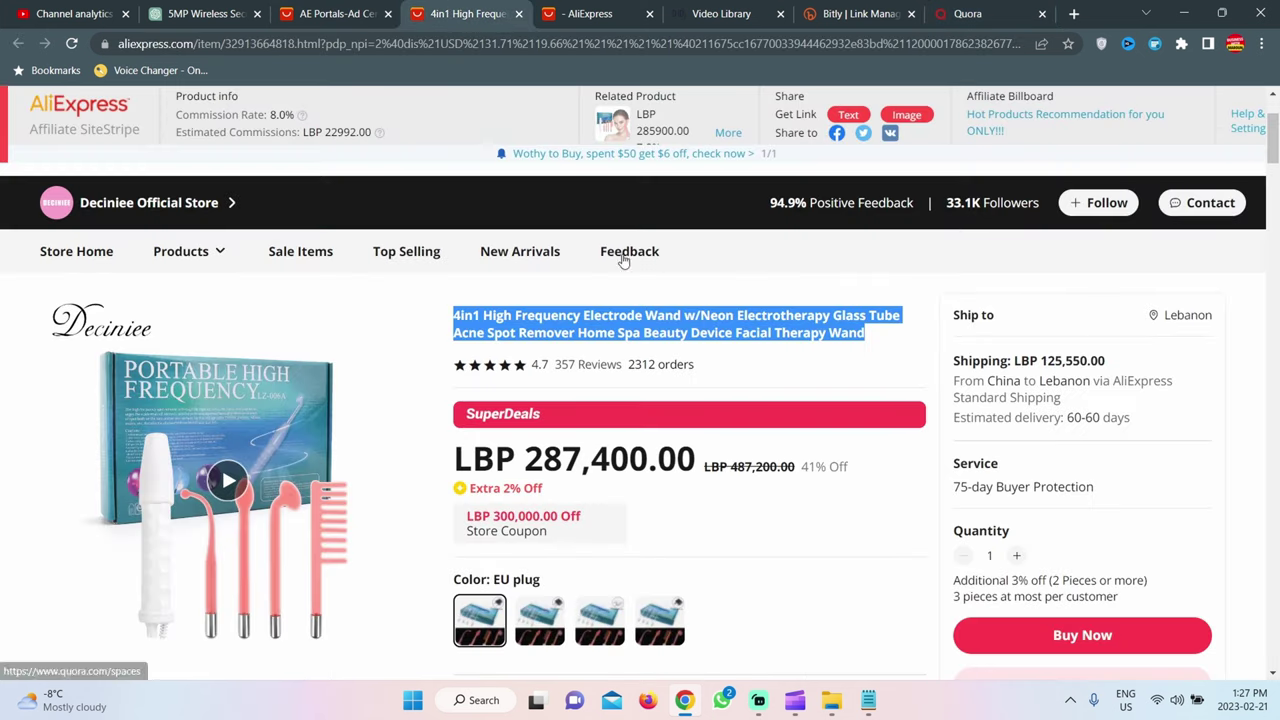
pyautogui.click(557, 320)
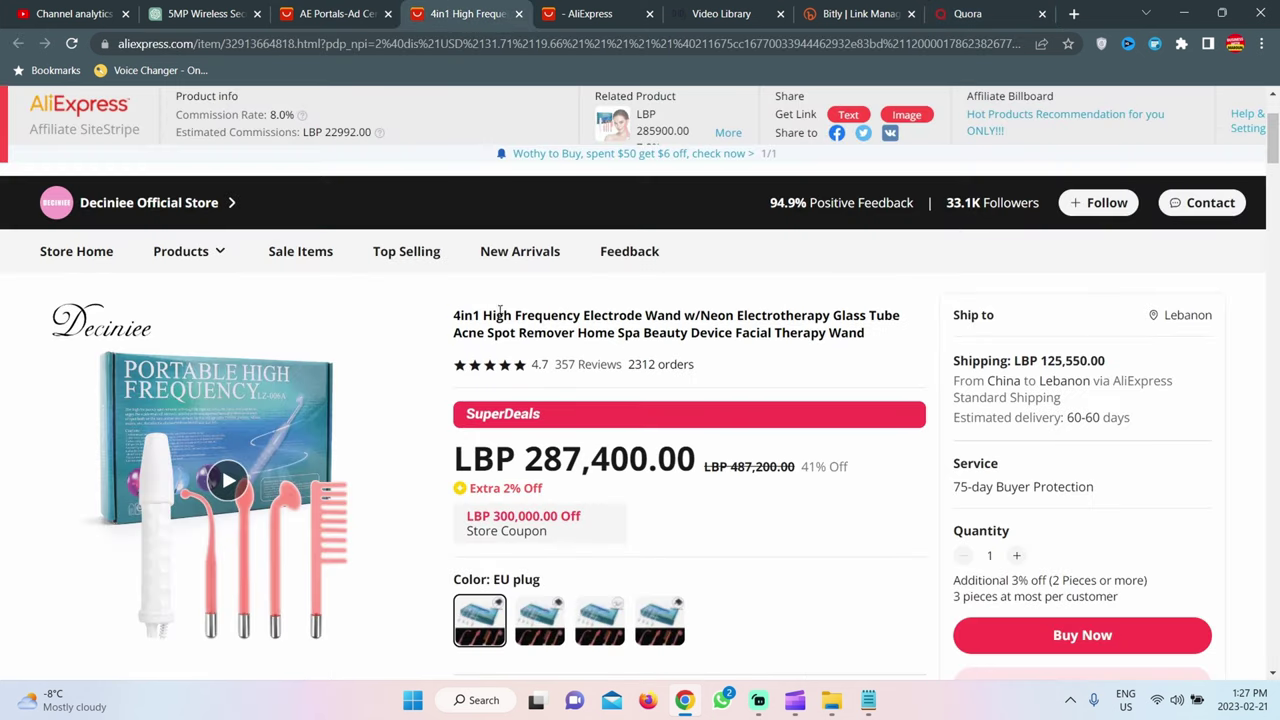
pyautogui.moveTo(584, 315); pyautogui.dragTo(900, 315)
pyautogui.hotkey('ctrl', 'c')
# - Search Quora for "Electrode Wand w/Neon Electrotherapy Glass Tube" and dismiss the French language prompt
pyautogui.click(960, 13)
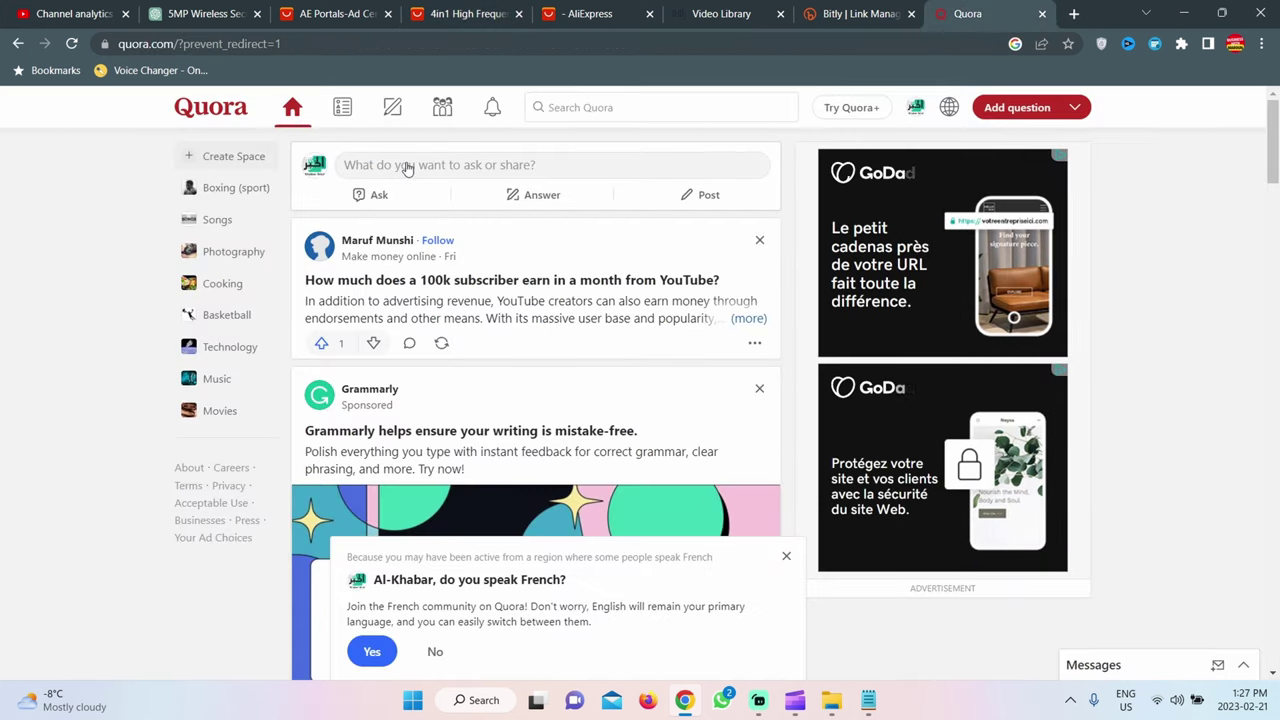
pyautogui.click(560, 107)
pyautogui.hotkey('ctrl', 'v')
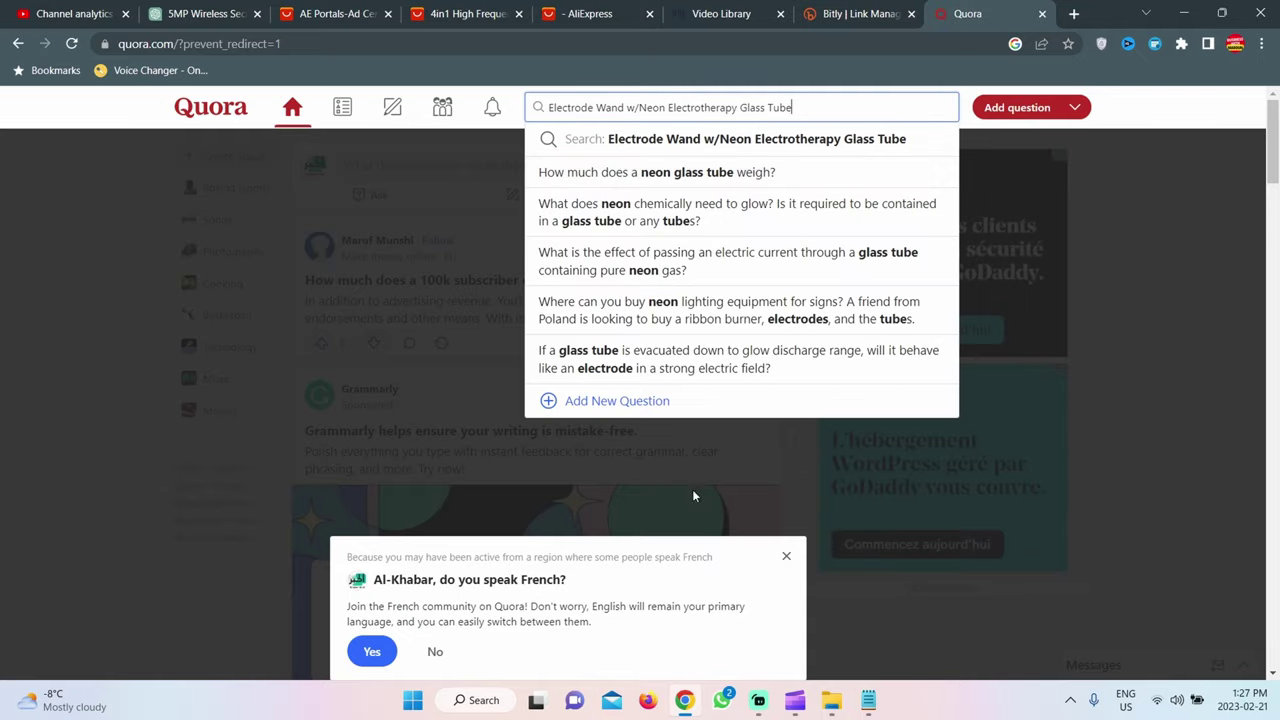
pyautogui.click(786, 556)
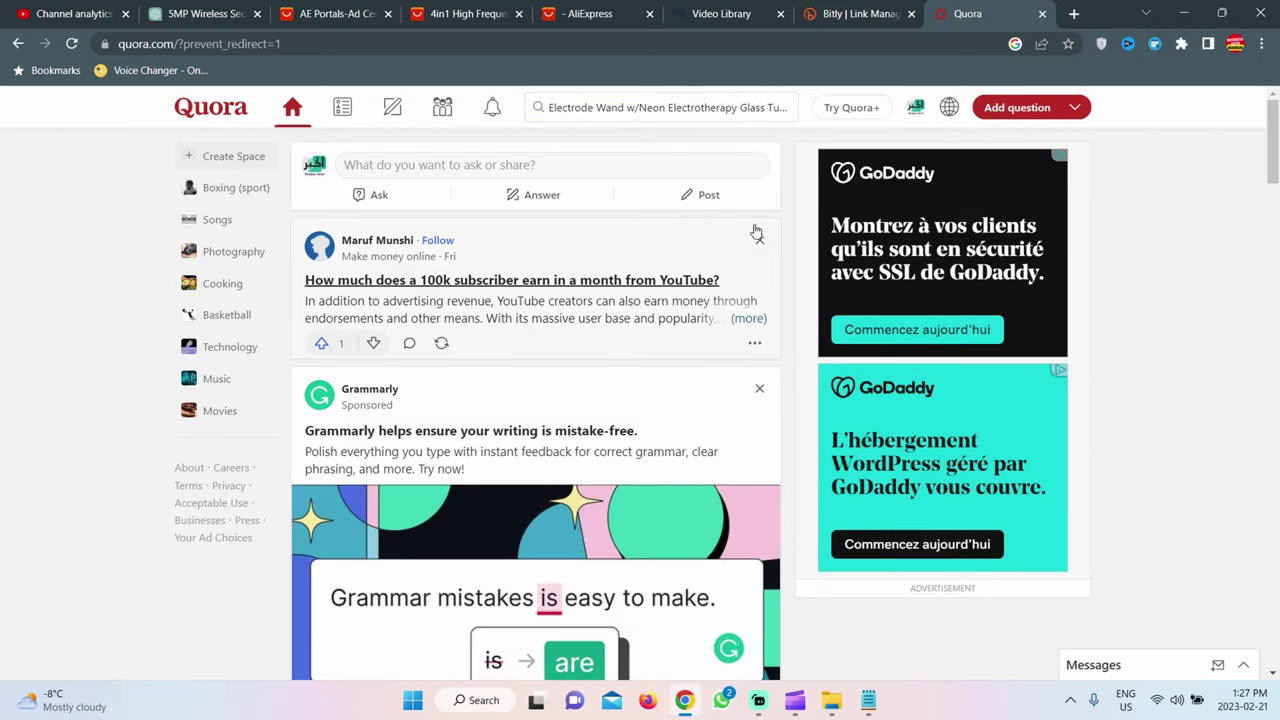
pyautogui.click(753, 108)
pyautogui.press('Return')
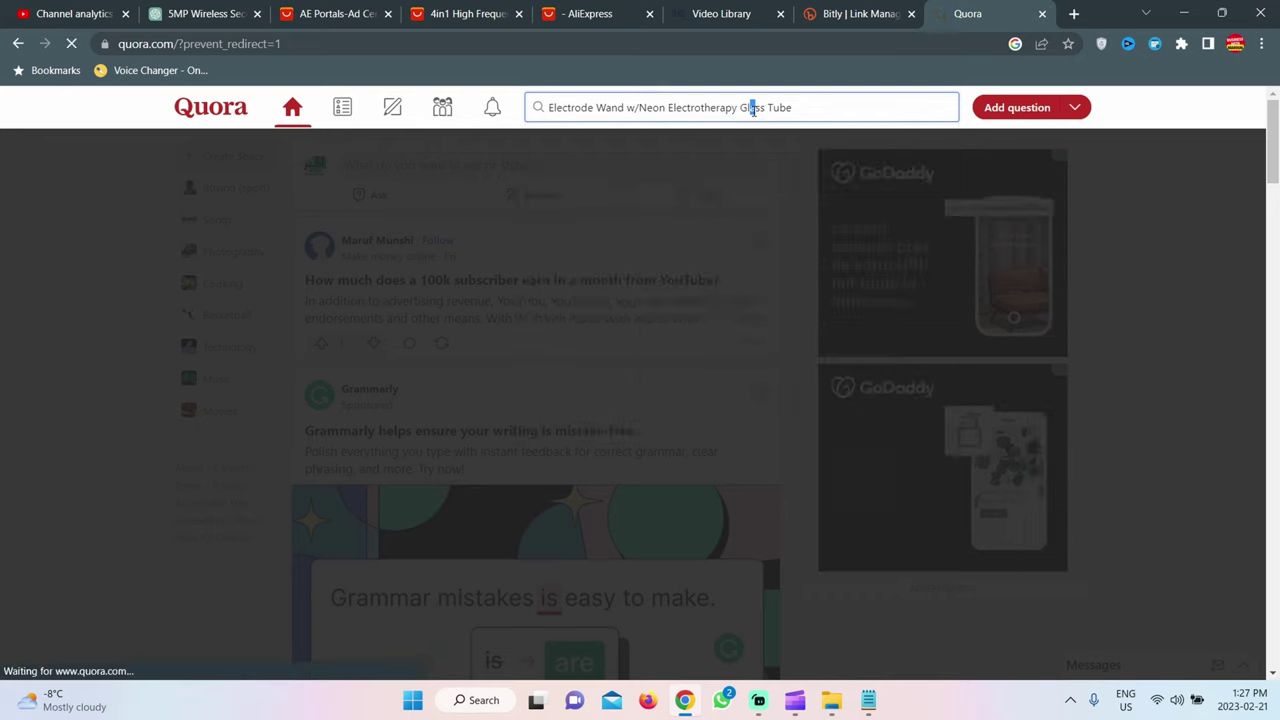